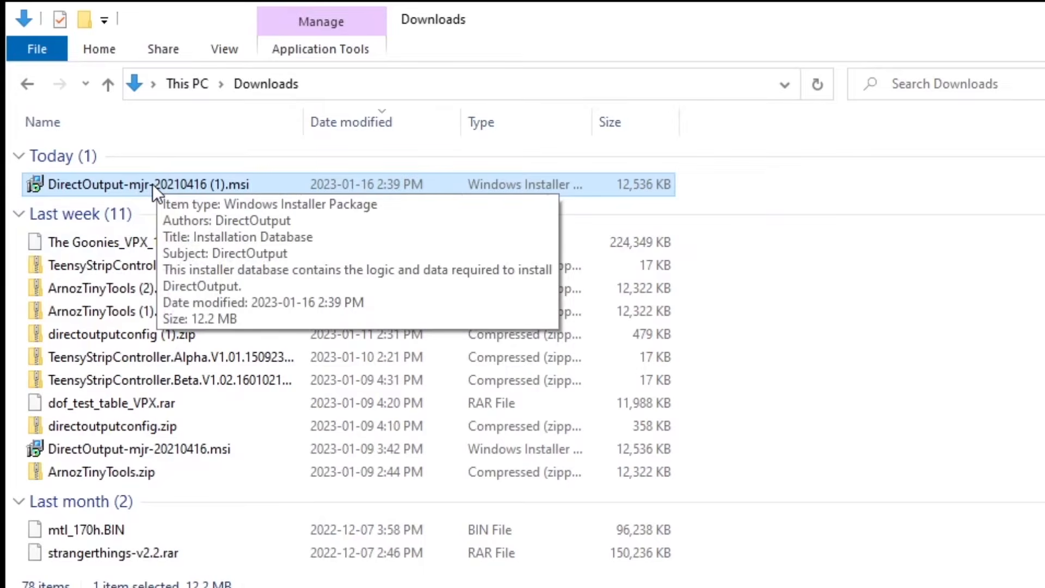
Copy DirectOutput-mjr-20210416 (1).msi from Downloads to the desktop and close the Downloads window.
right_click(139, 183)
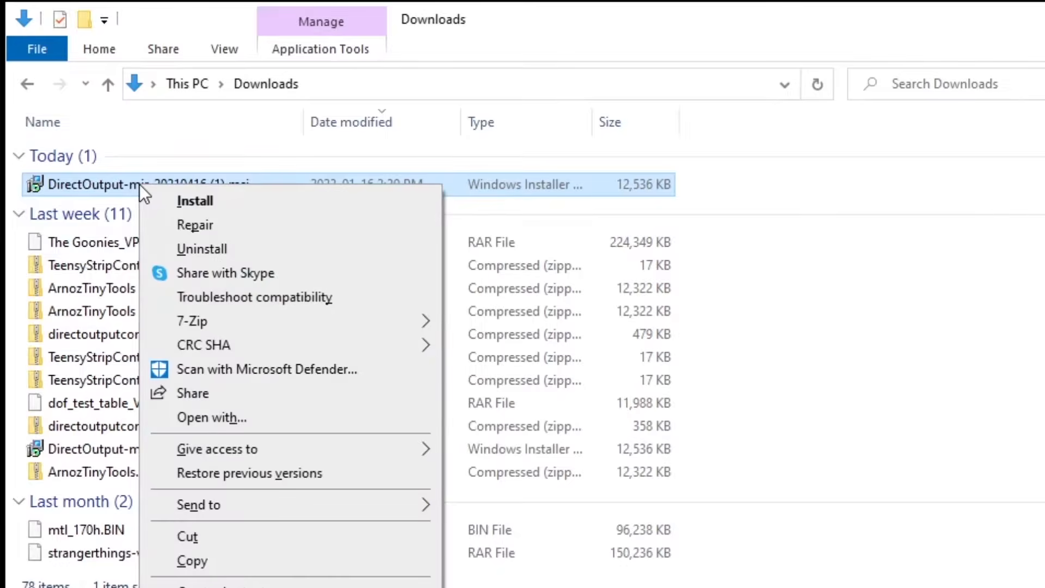
click(206, 559)
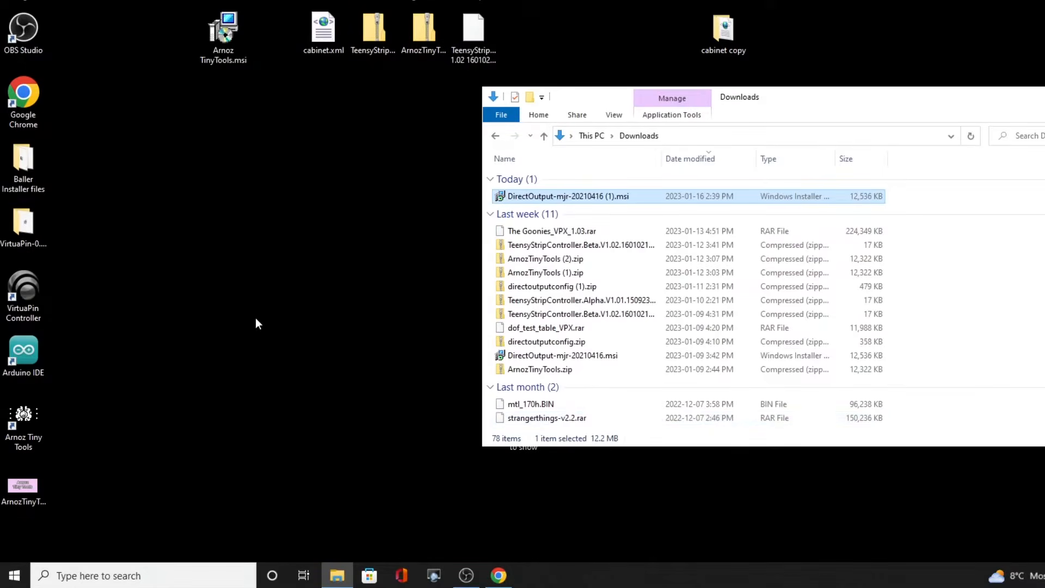
right_click(256, 318)
click(277, 375)
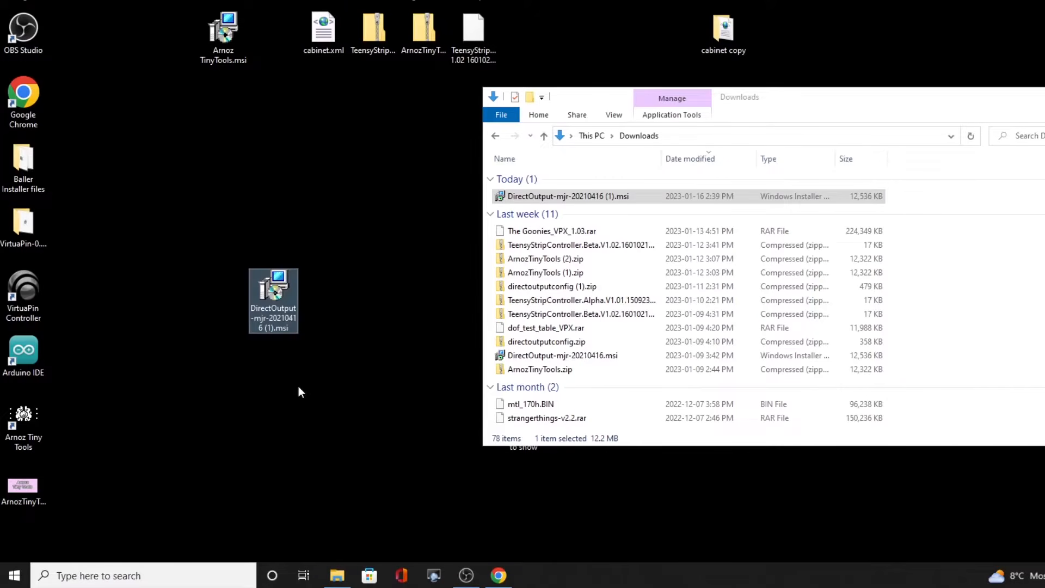
click(1044, 97)
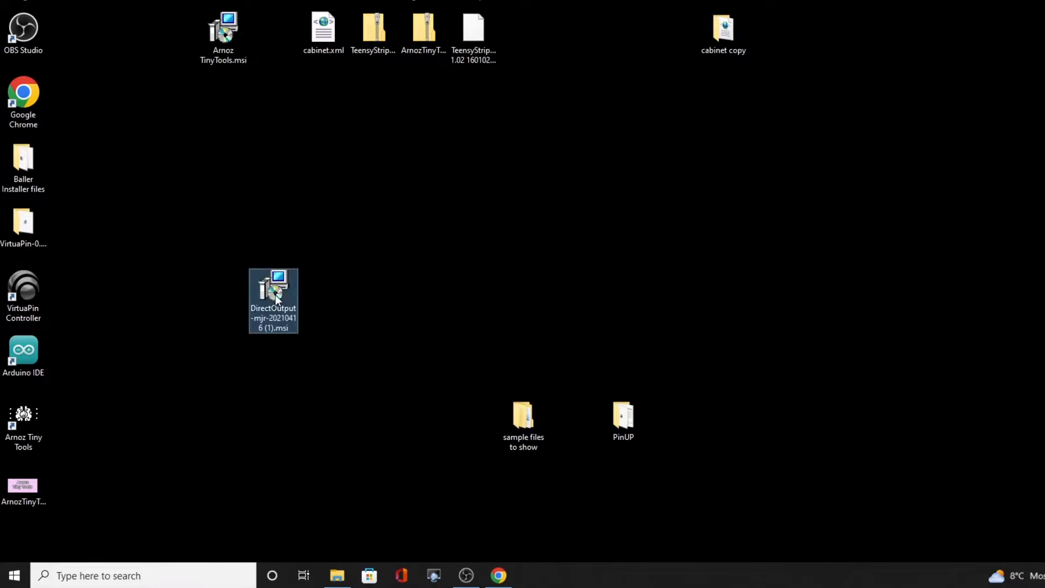
Unblock the desktop copy of DirectOutput-mjr-20210416 (1).msi in its file properties and apply the change.
right_click(276, 295)
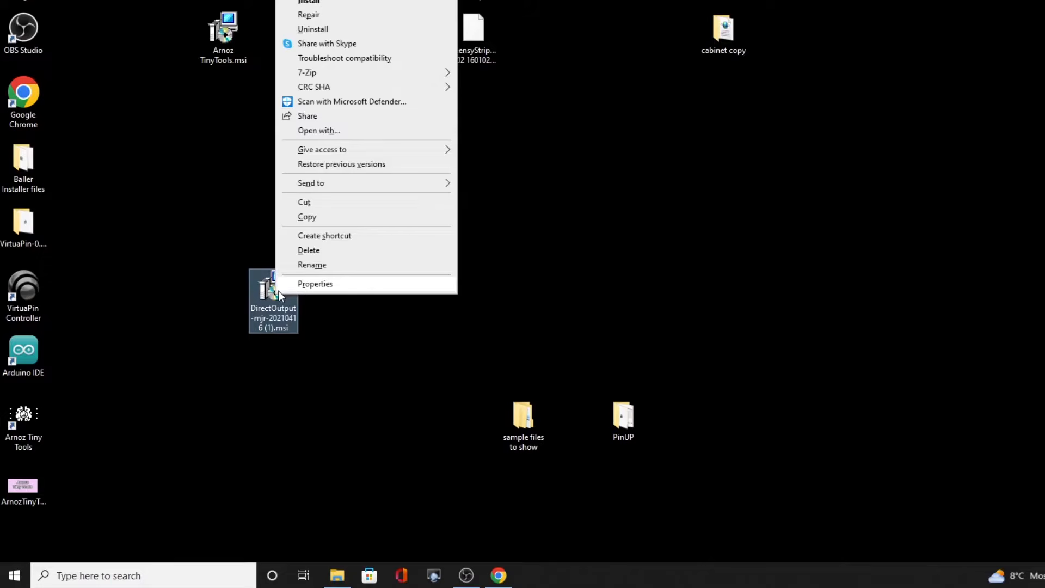
click(311, 285)
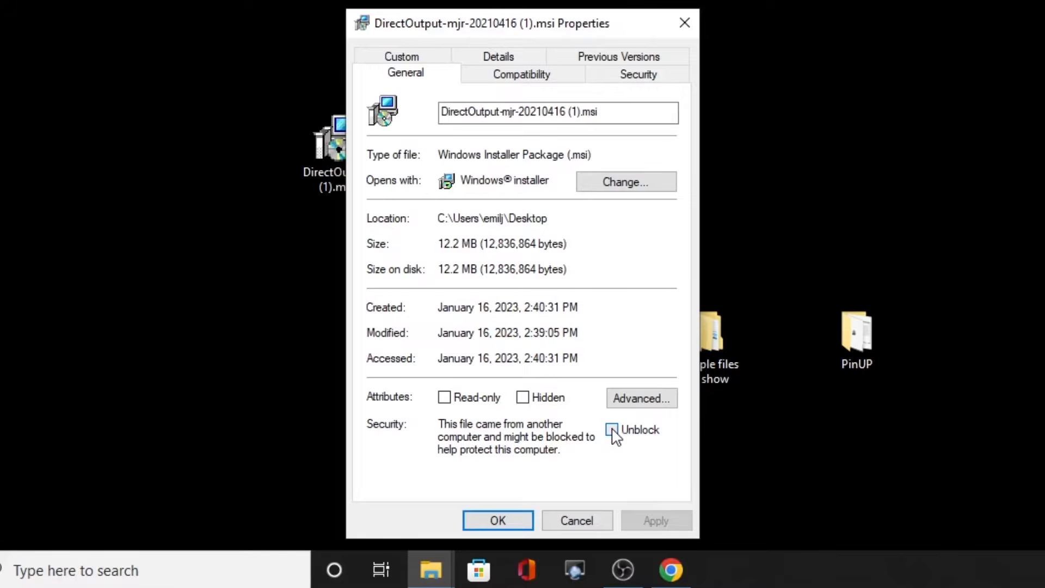
click(612, 430)
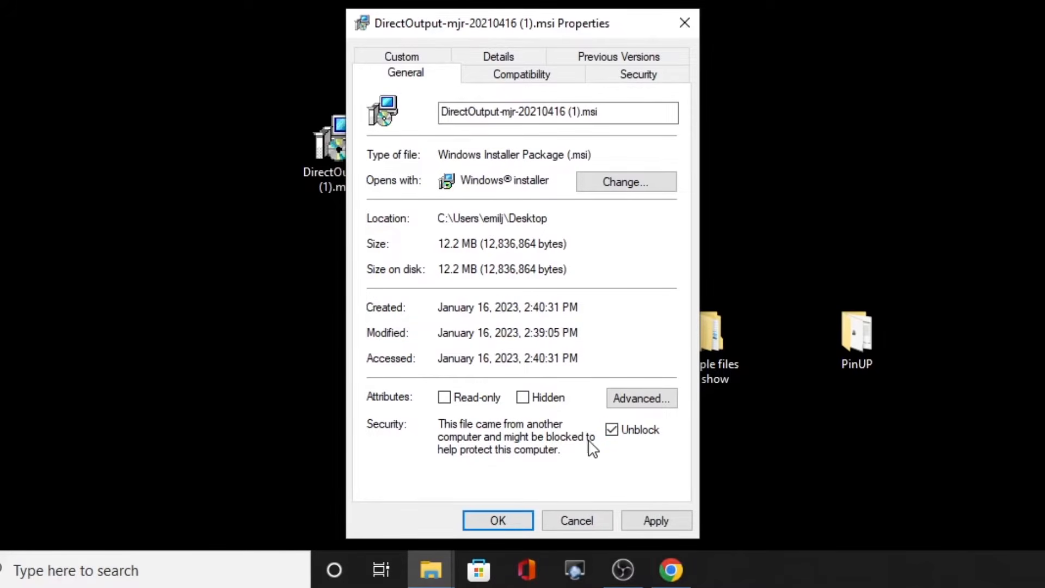
click(649, 521)
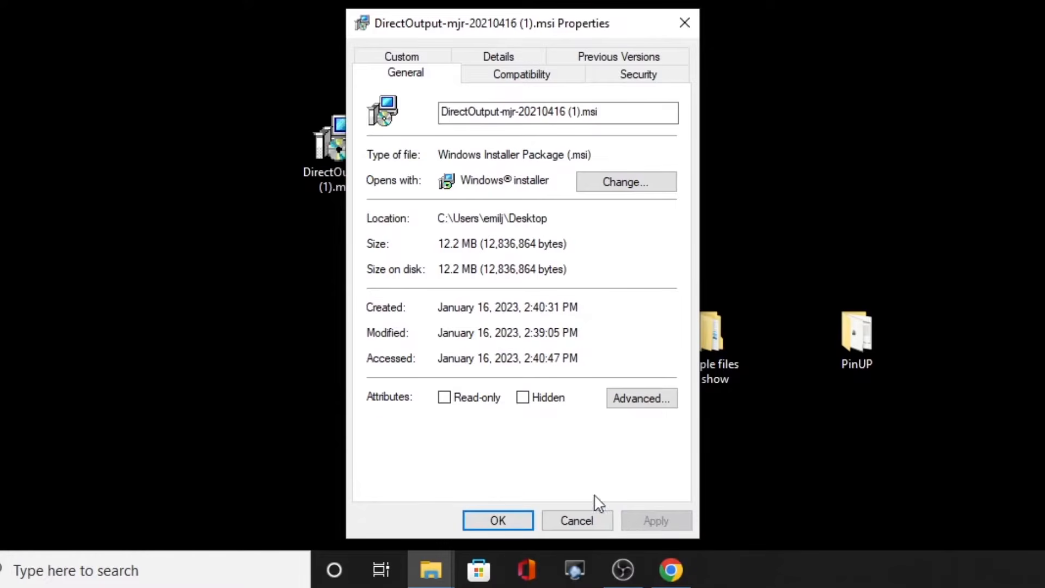
click(514, 519)
click(456, 312)
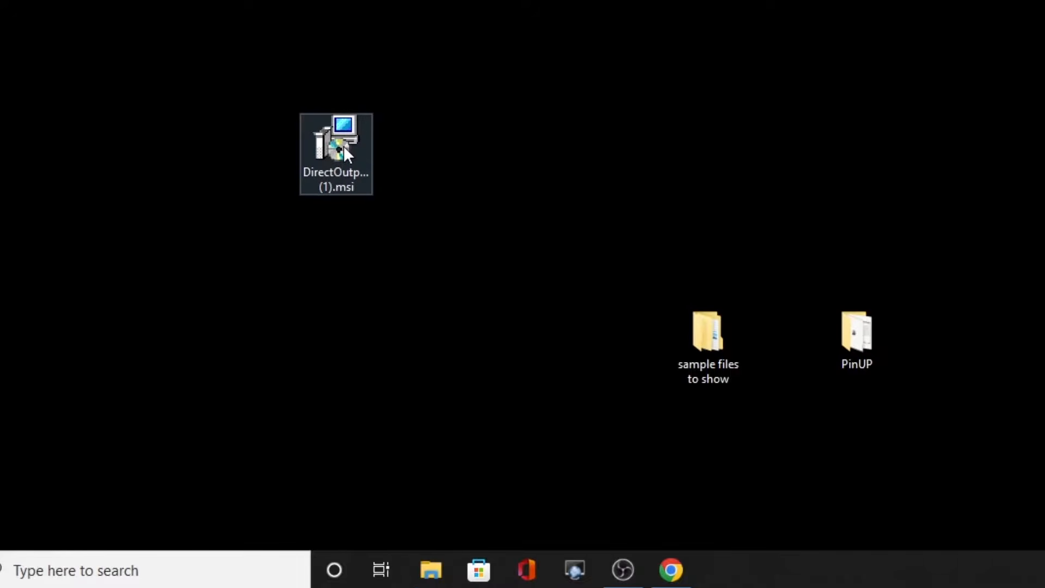
Run the DirectOutput installer from the desktop and install it to C:\DirectOutput\.
double_click(344, 149)
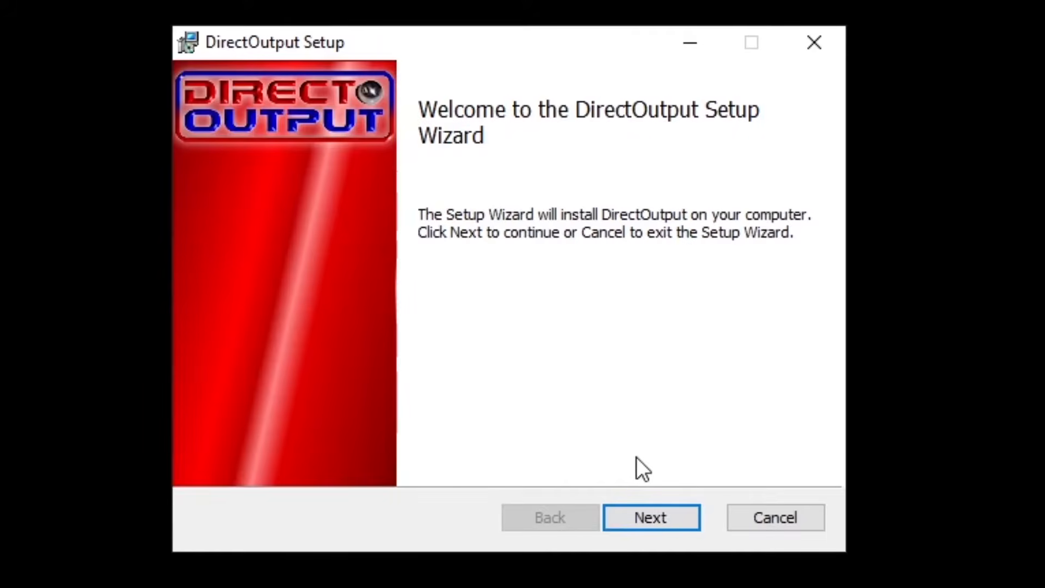
click(648, 519)
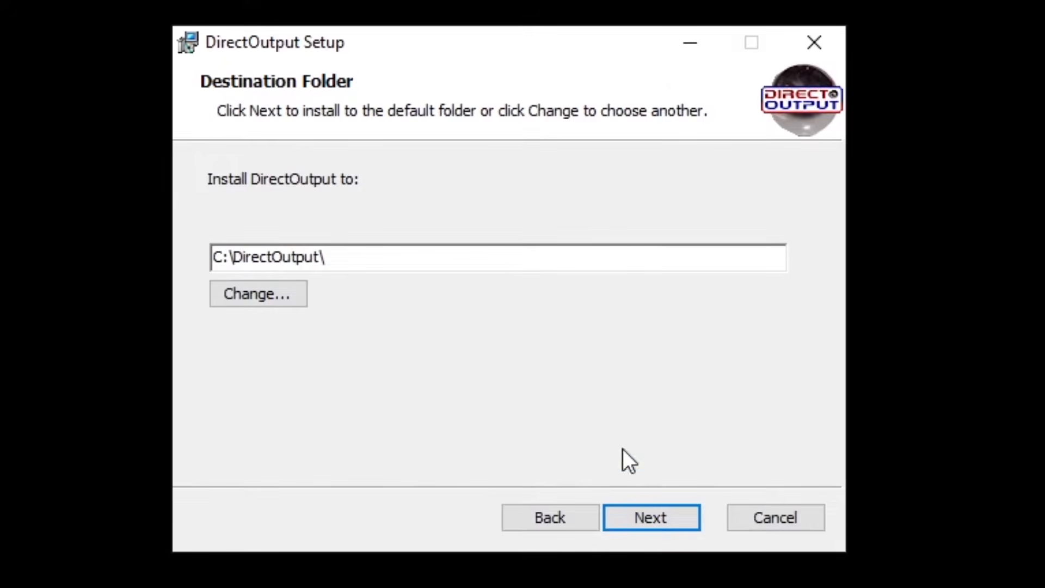
click(650, 525)
click(655, 512)
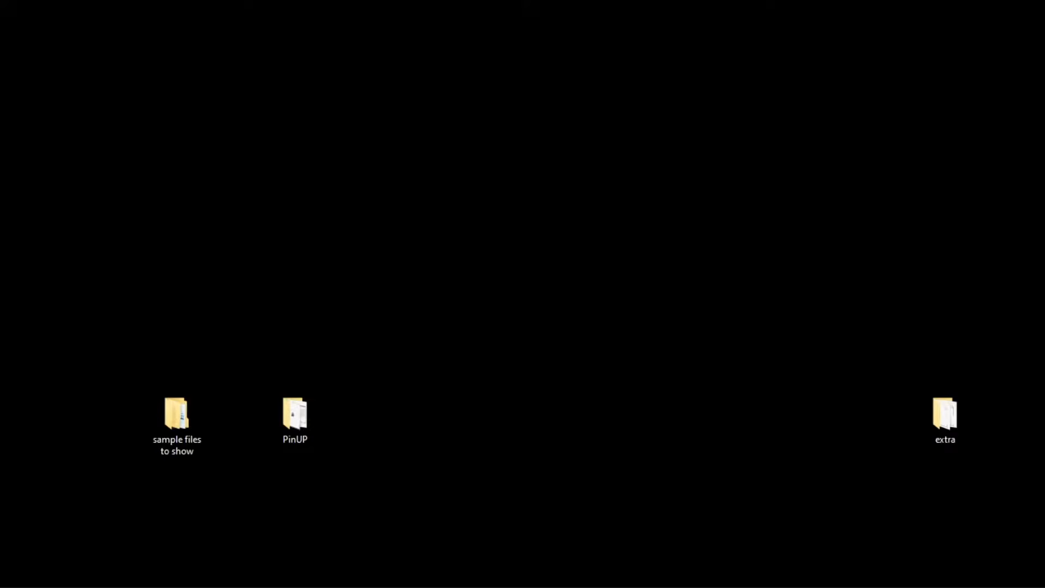
Open the DirectOutput folder on Local Disk (C:) in a new File Explorer window.
key(super+e)
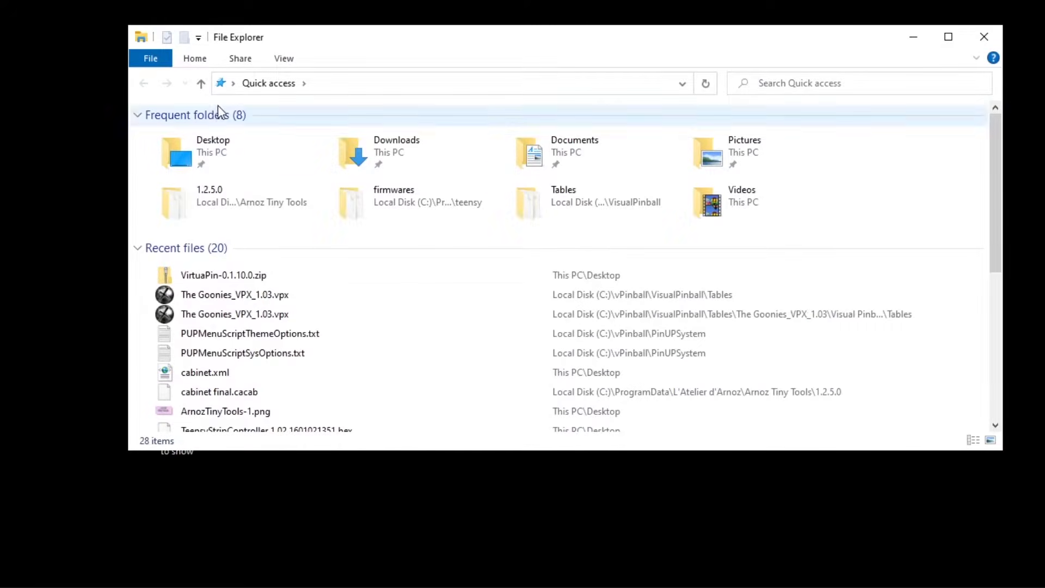
click(233, 83)
click(238, 157)
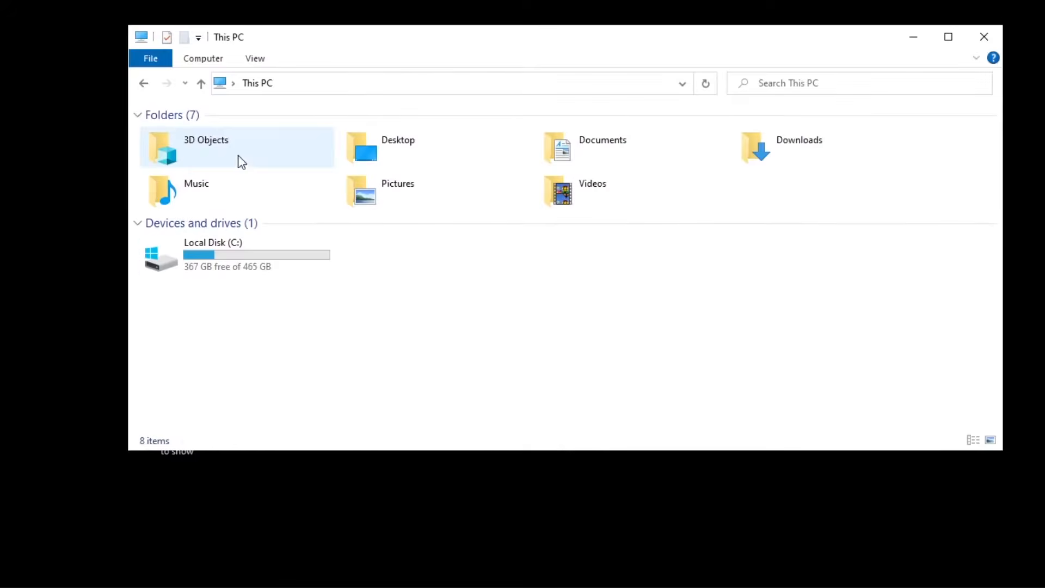
double_click(209, 245)
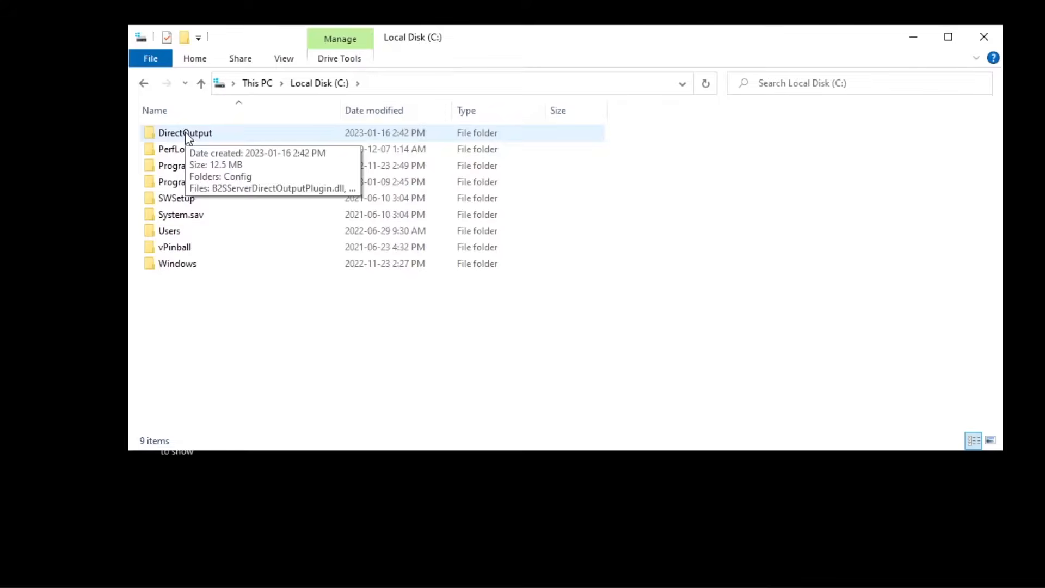
double_click(185, 132)
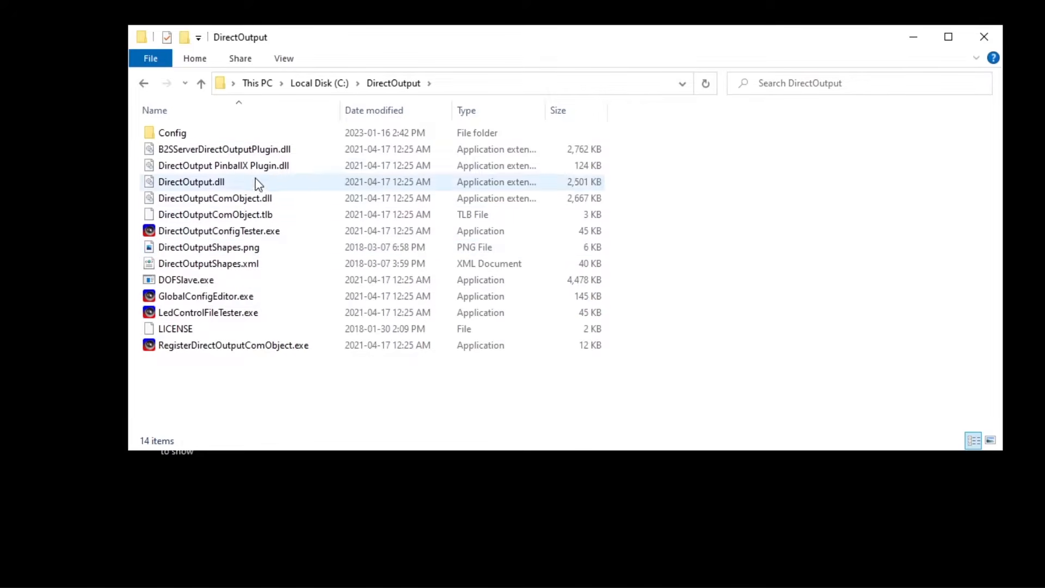
Check the general properties of B2SServerDirectOutputPlugin.dll and DirectOutput PinballX Plugin.dll for a security block.
mouse_move(288, 157)
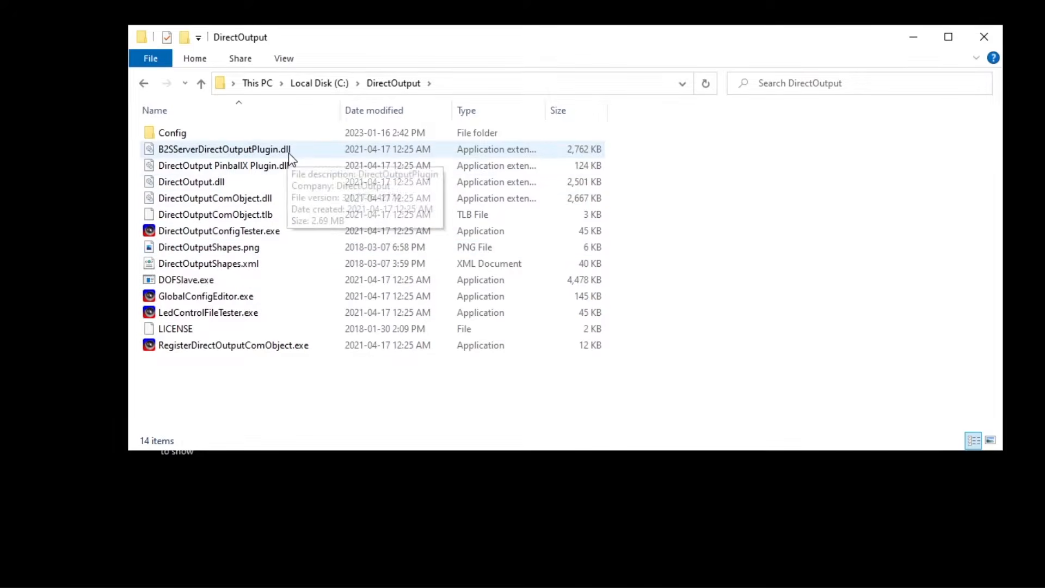
right_click(228, 150)
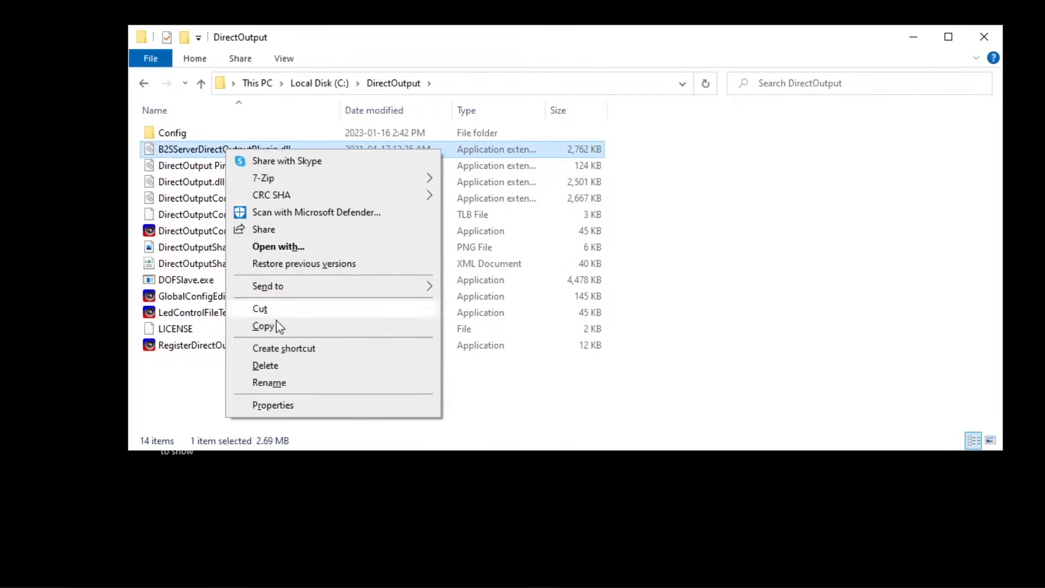
click(285, 409)
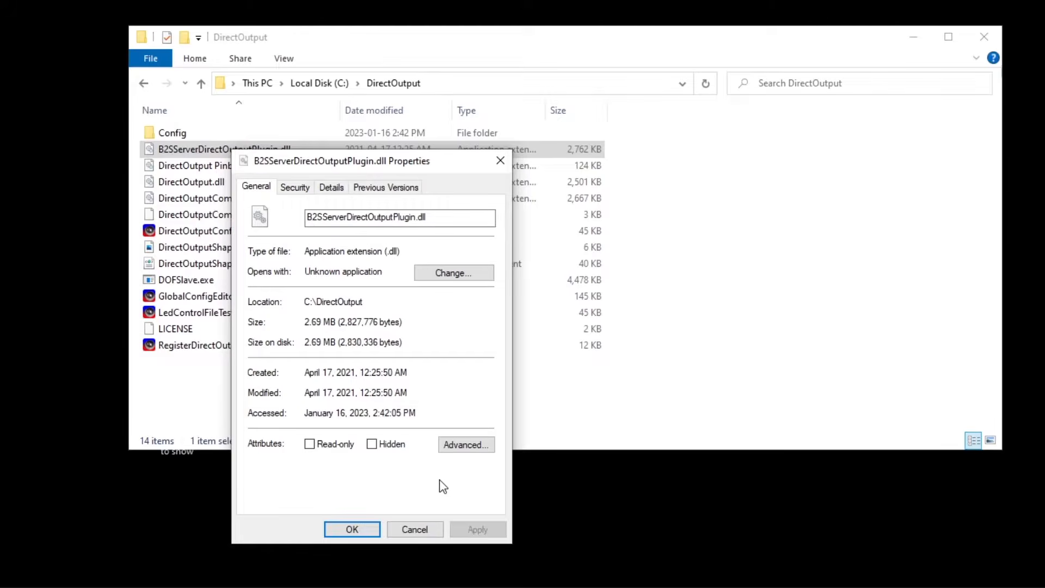
click(363, 529)
click(220, 172)
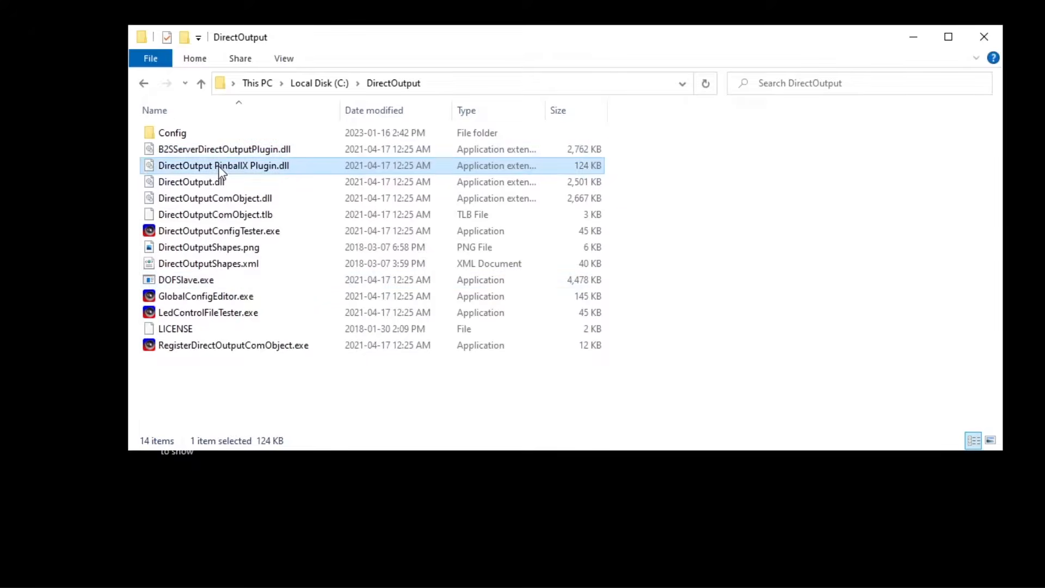
right_click(220, 172)
click(285, 420)
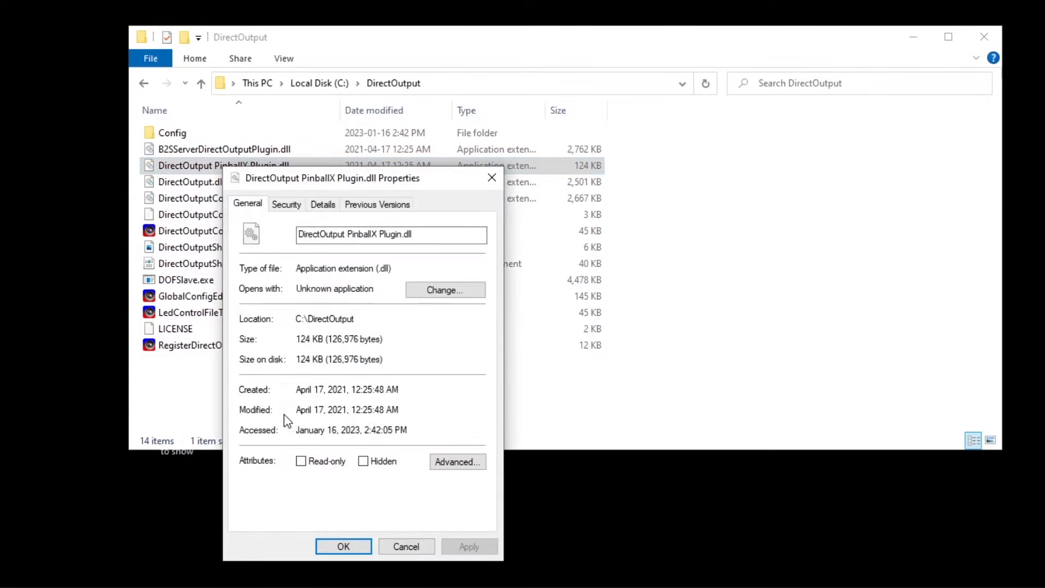
click(342, 546)
Check the general properties of DirectOutput.dll and DirectOutputComObject.dll for a security block.
click(209, 181)
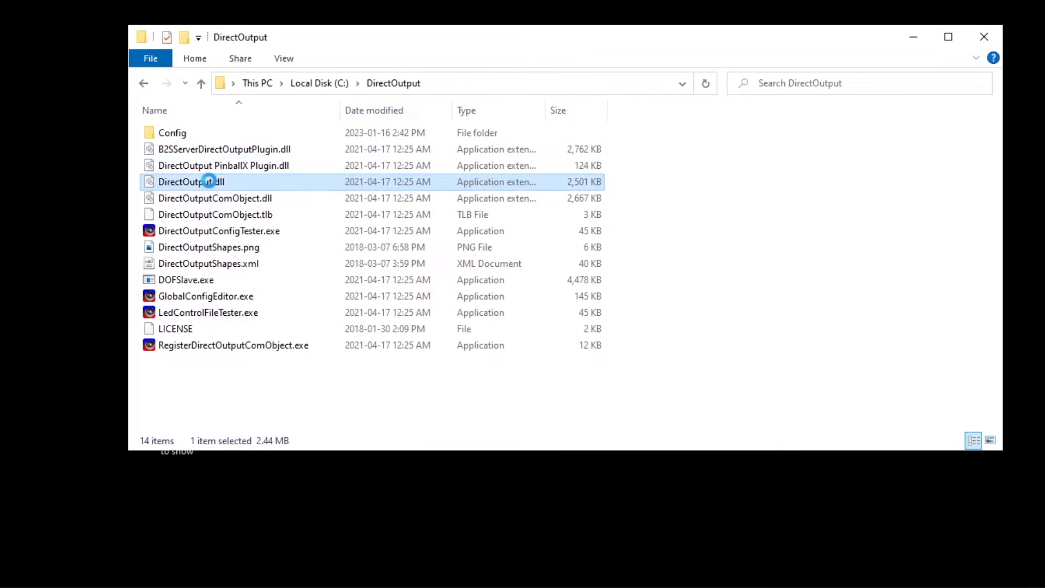
right_click(209, 181)
click(275, 436)
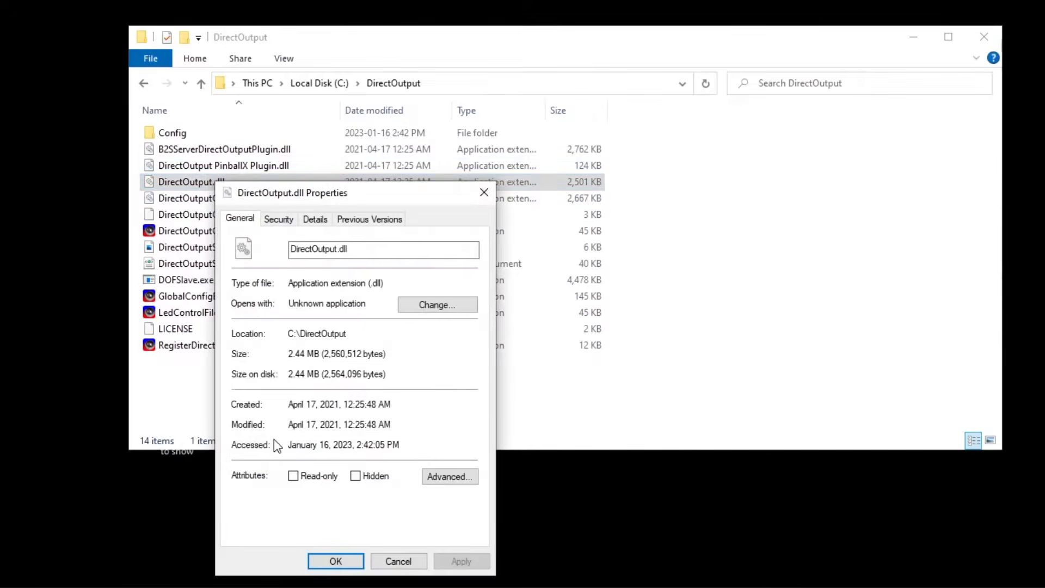
click(335, 562)
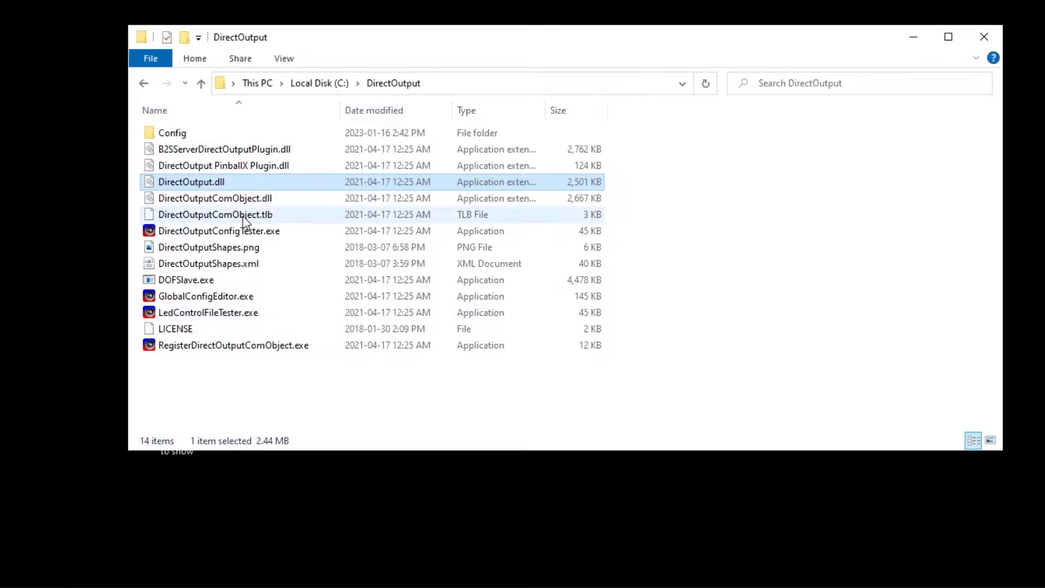
right_click(237, 196)
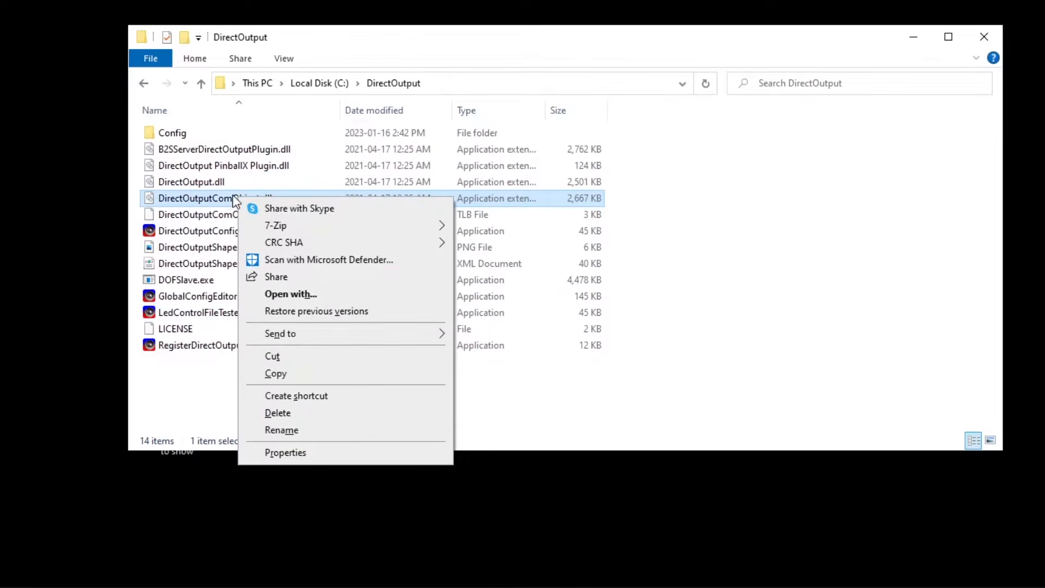
click(294, 453)
click(363, 560)
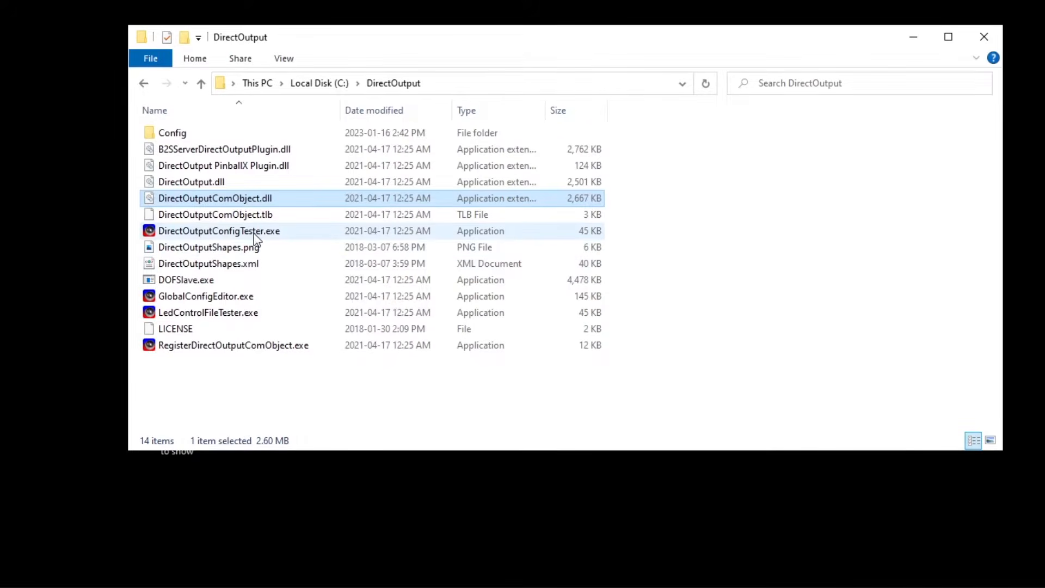
Check the general properties of DirectOutputConfigTester.exe and DOFSlave.exe for a security block.
right_click(255, 238)
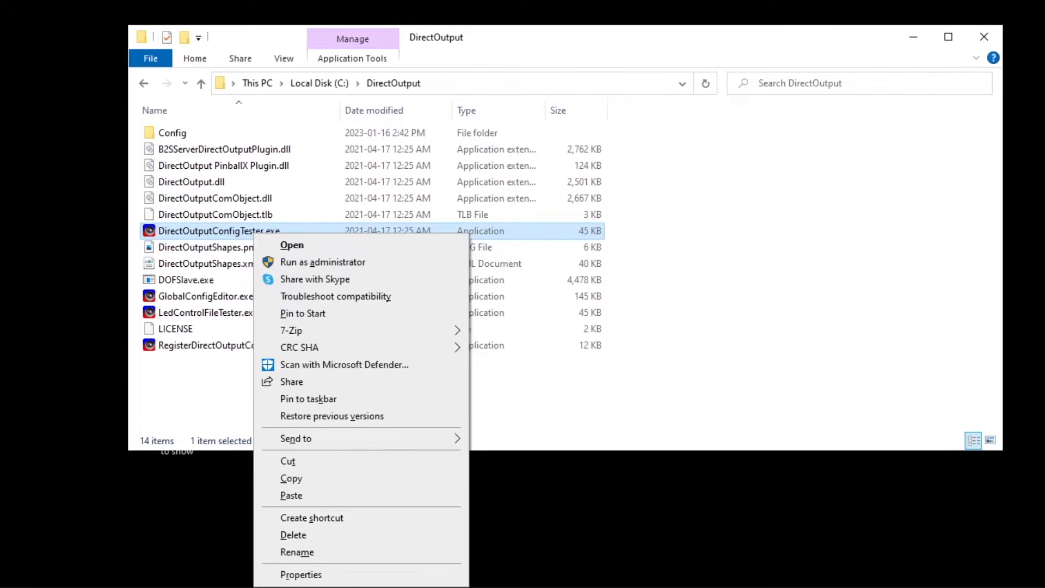
click(354, 577)
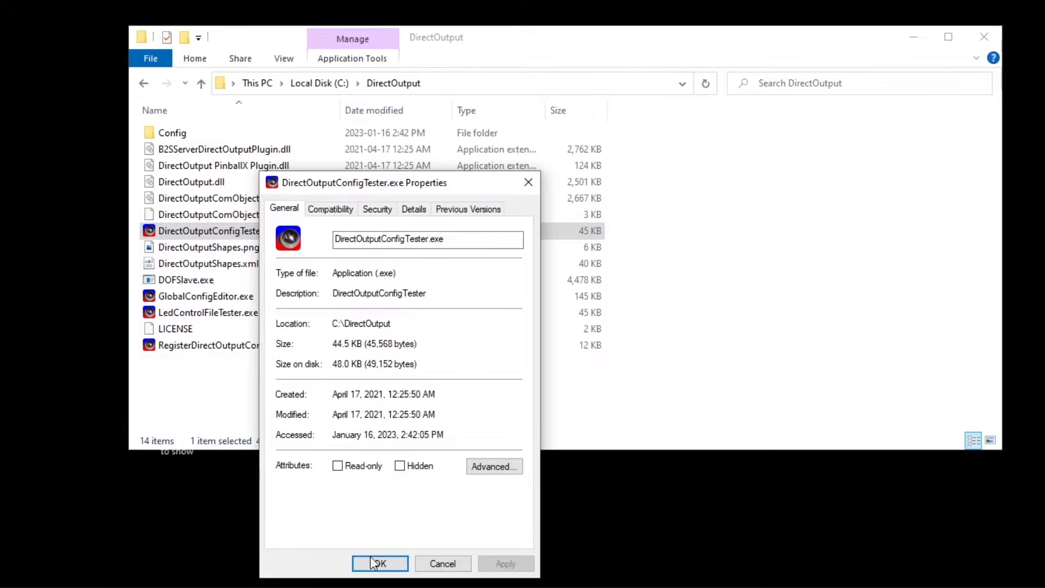
click(379, 562)
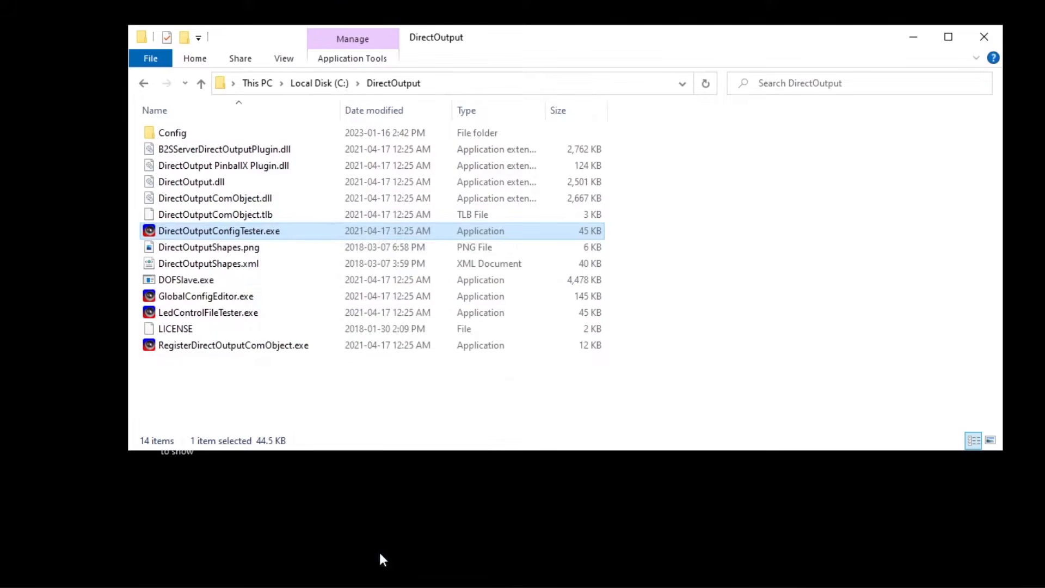
right_click(212, 279)
click(240, 267)
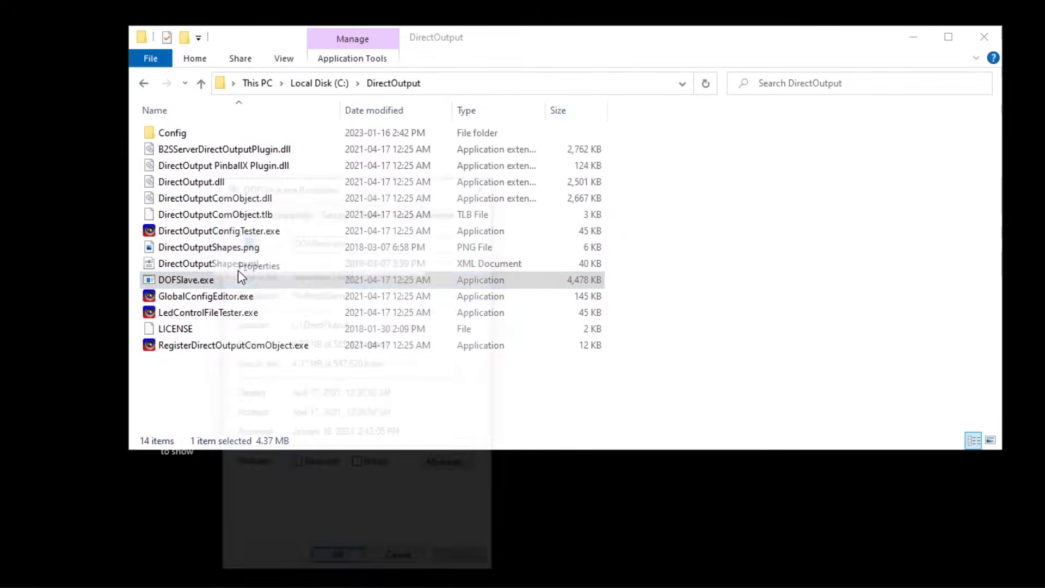
click(338, 563)
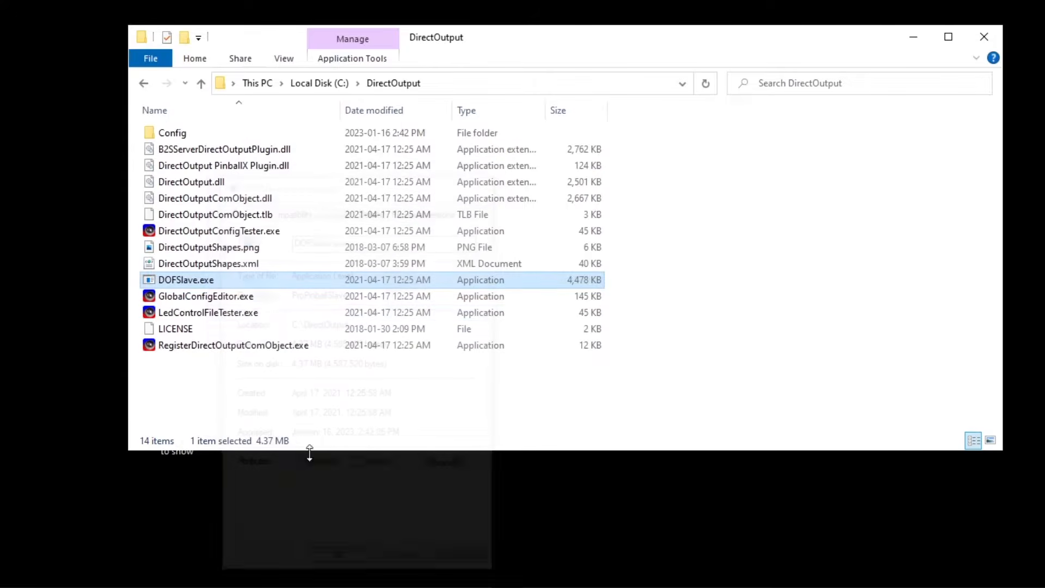
Check the general properties of GlobalConfigEditor.exe and LedControlFileTester.exe for a security block.
right_click(250, 298)
click(292, 284)
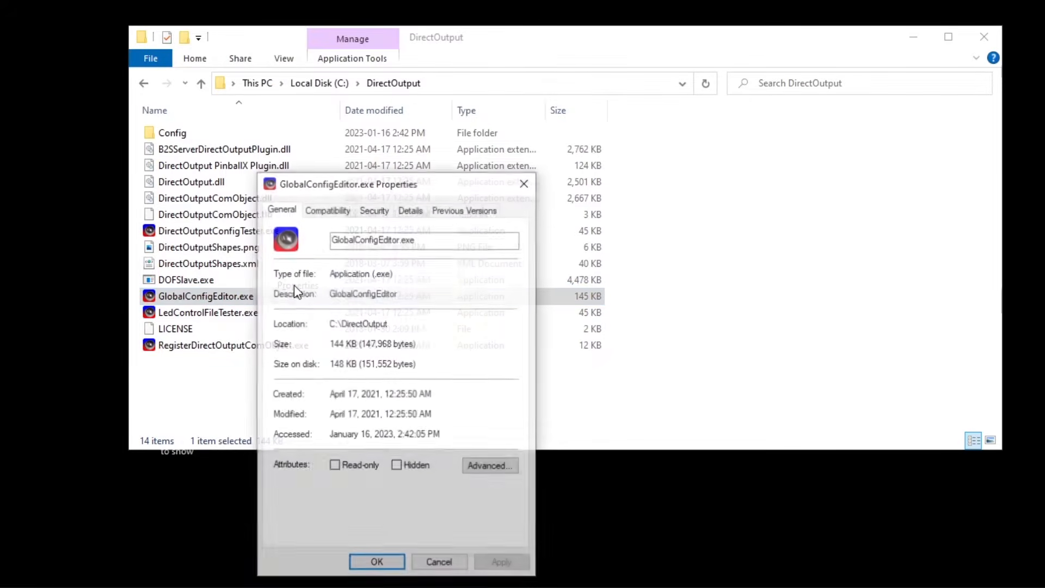
click(373, 561)
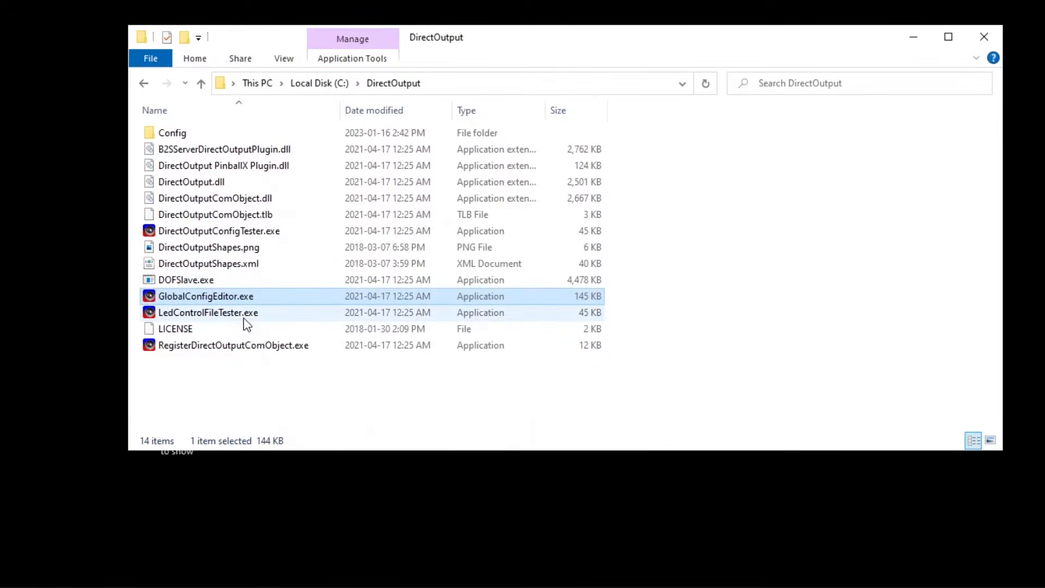
right_click(247, 319)
click(289, 300)
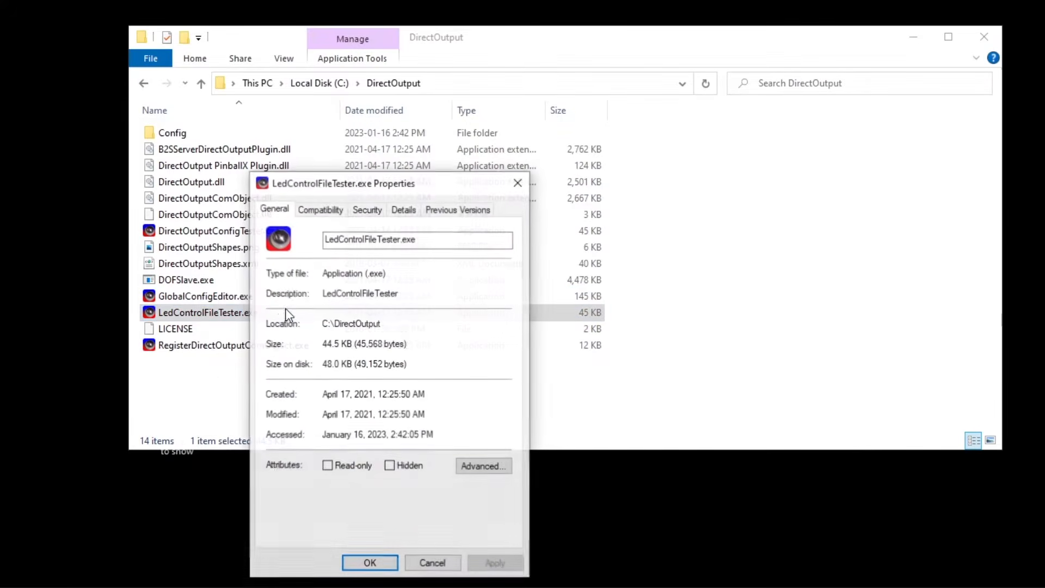
click(374, 564)
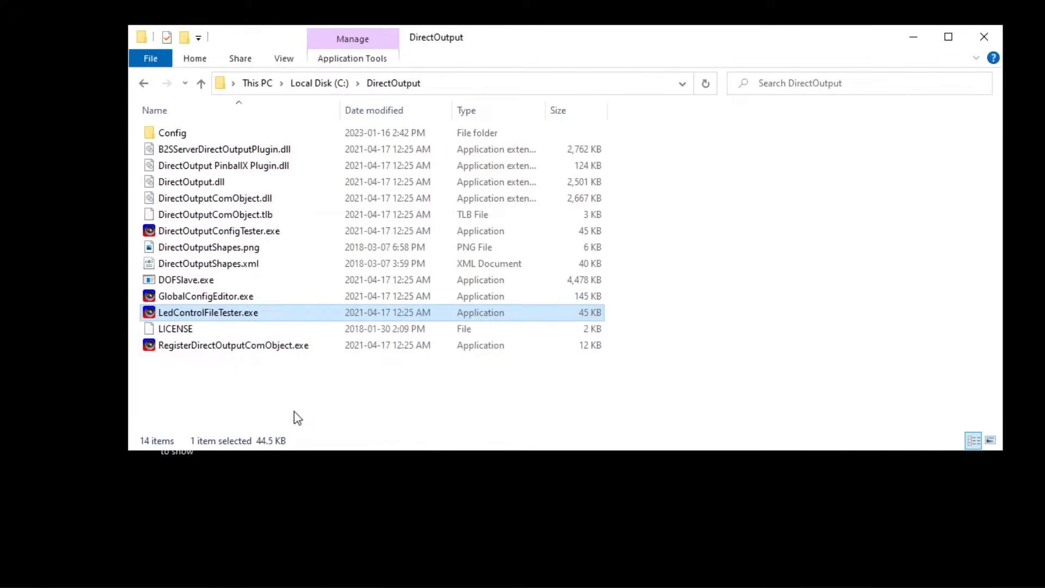
Check the general properties of RegisterDirectOutputComObject.exe for a security block.
right_click(272, 351)
click(311, 334)
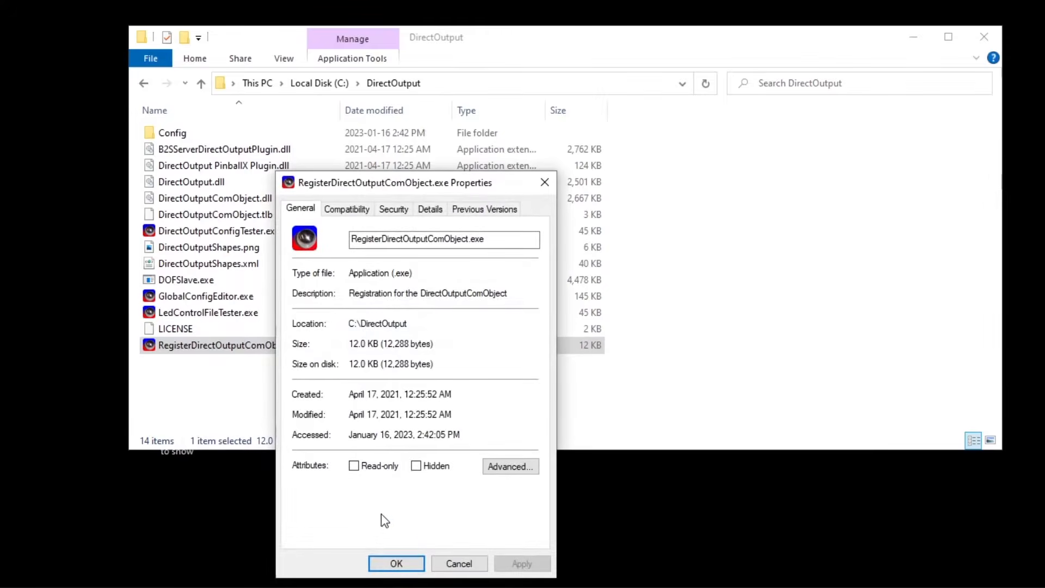
click(398, 565)
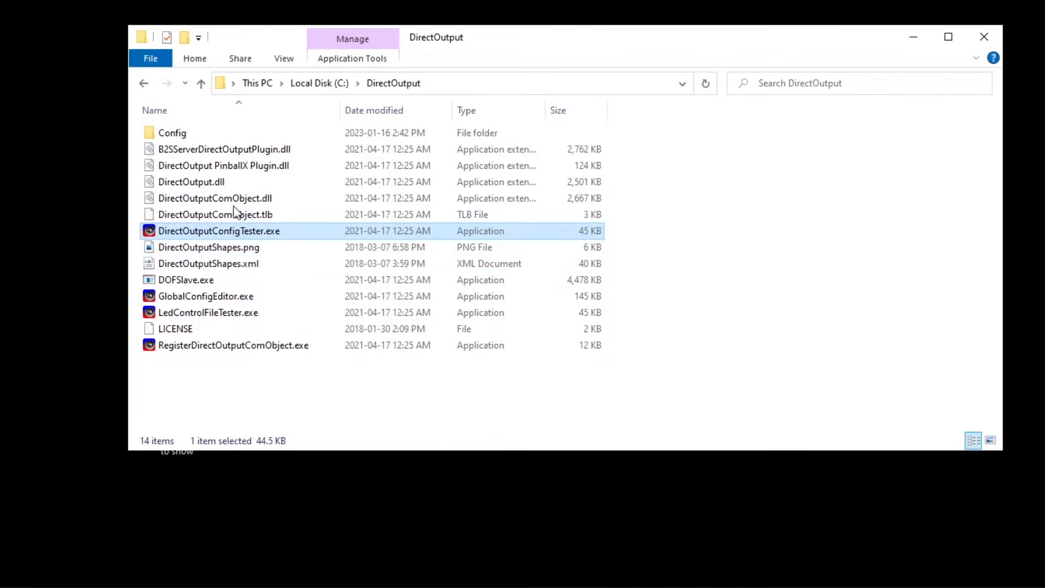
Check that the compatibility settings of DirectOutputConfigTester.exe have it run as an administrator.
right_click(237, 235)
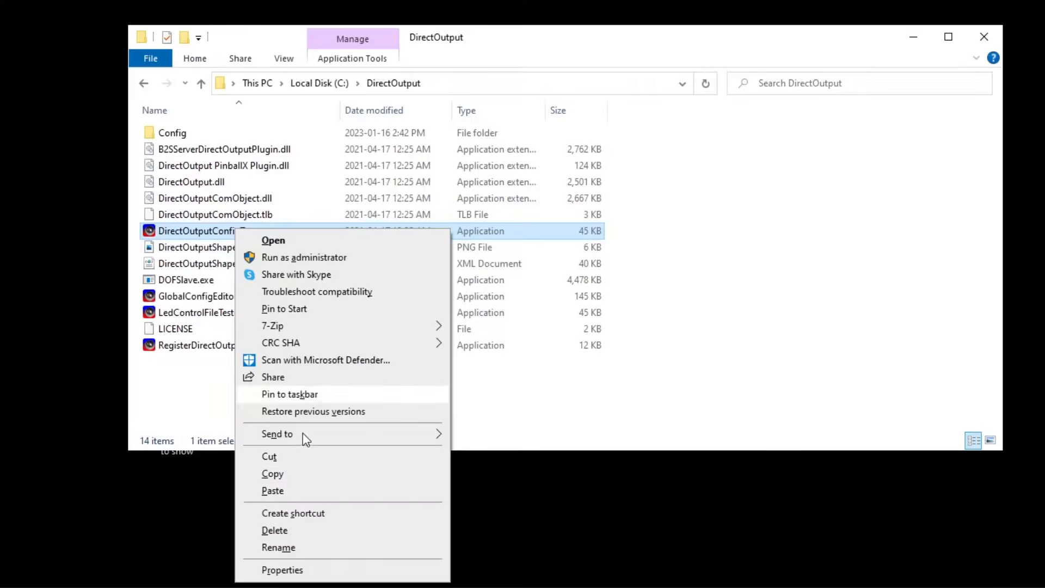
click(283, 569)
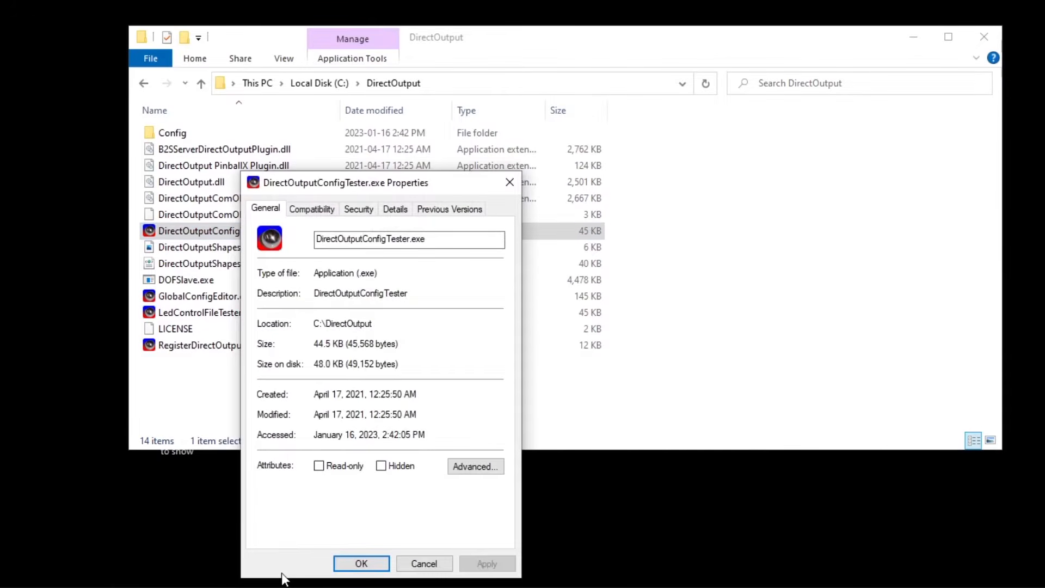
click(311, 209)
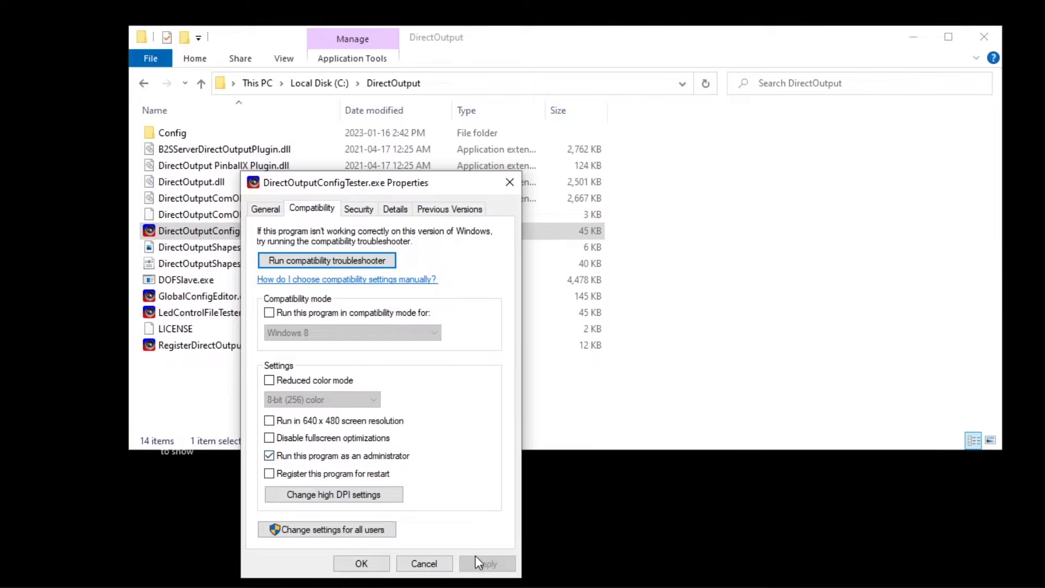
click(362, 563)
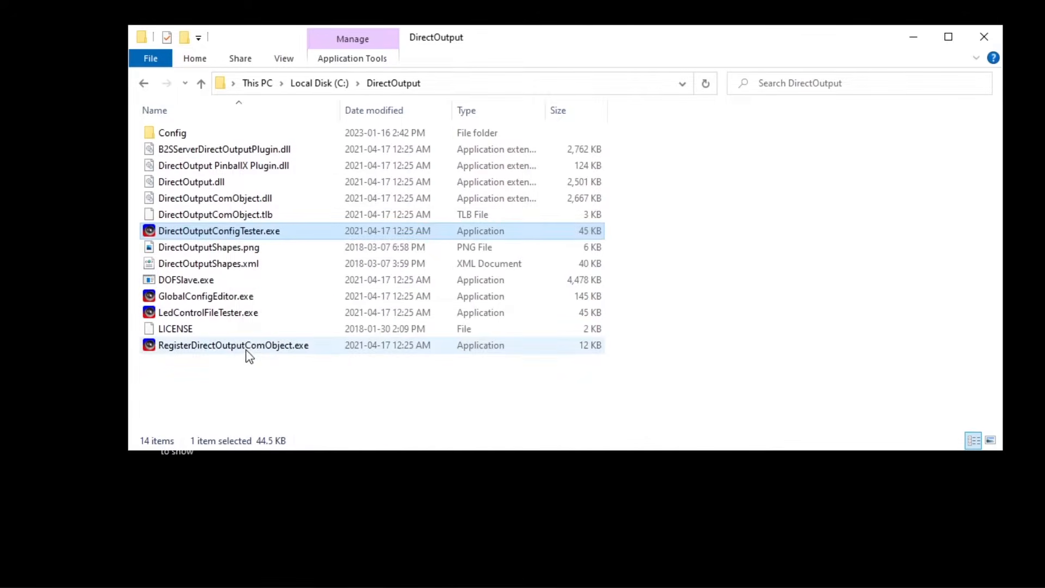
Check that the compatibility settings of GlobalConfigEditor.exe and RegisterDirectOutputComObject.exe have them run as an administrator.
right_click(224, 297)
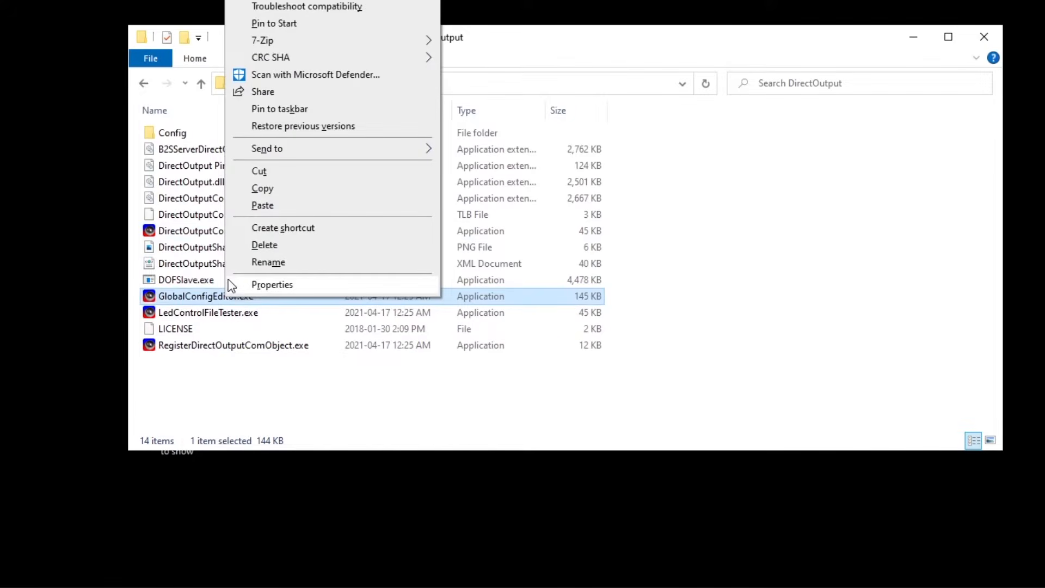
click(269, 285)
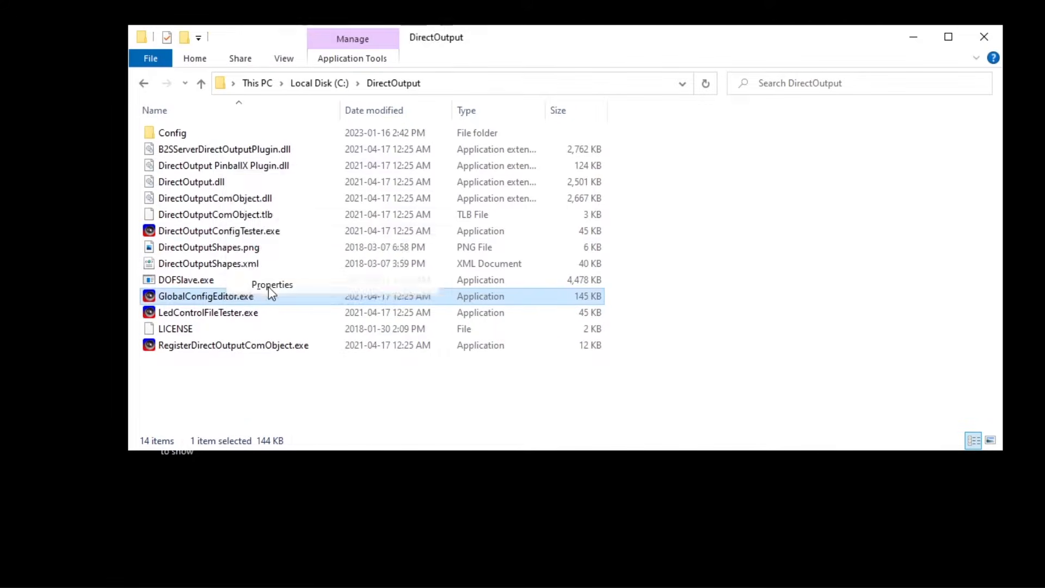
click(298, 209)
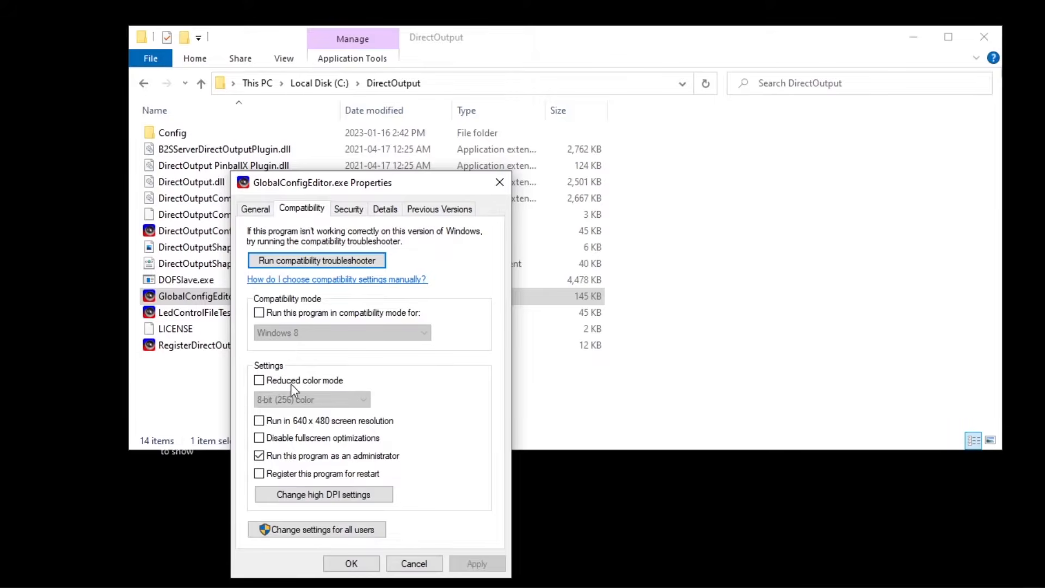
click(351, 564)
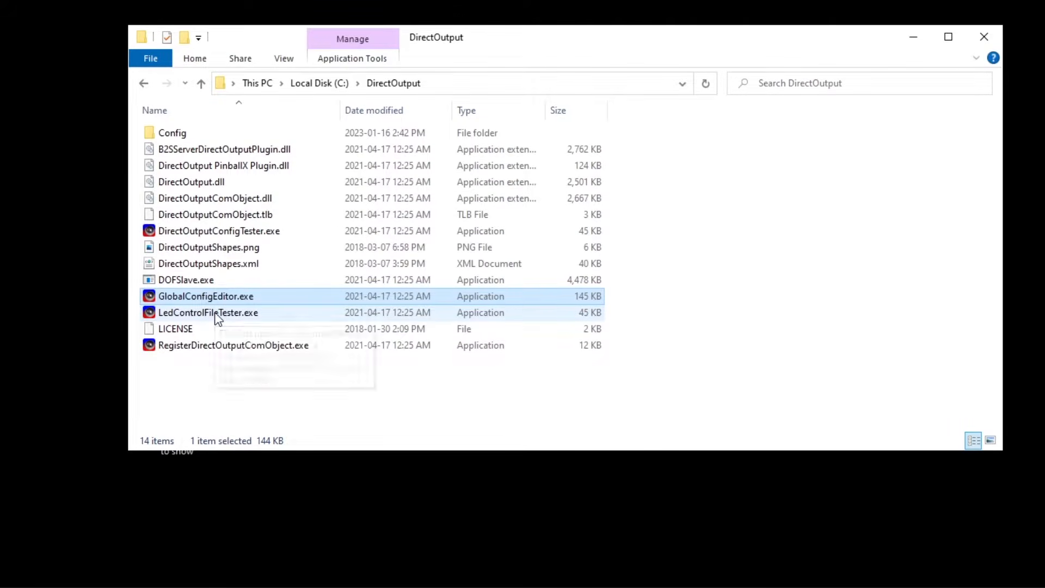
right_click(219, 350)
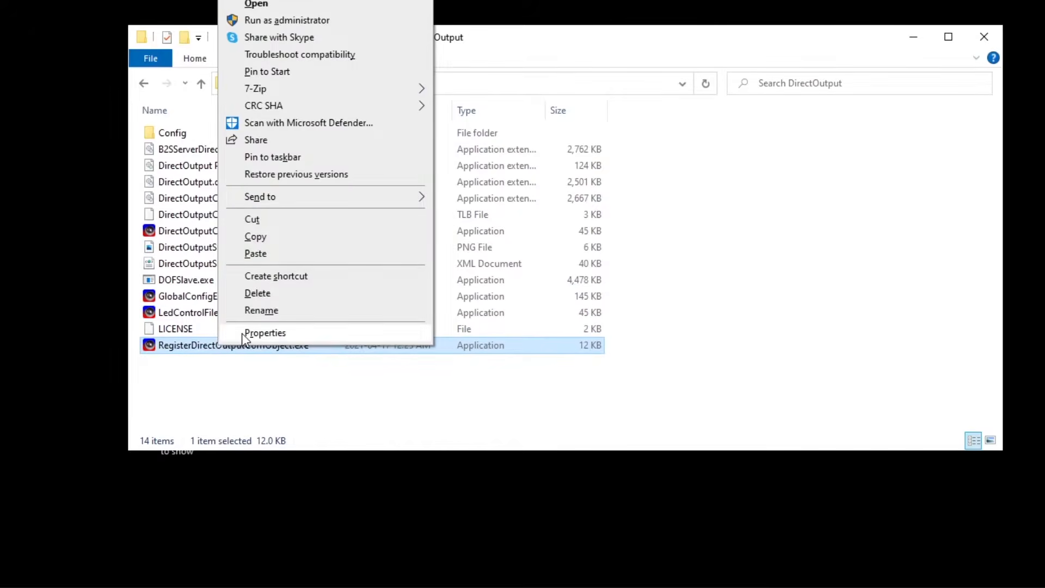
click(245, 332)
click(305, 211)
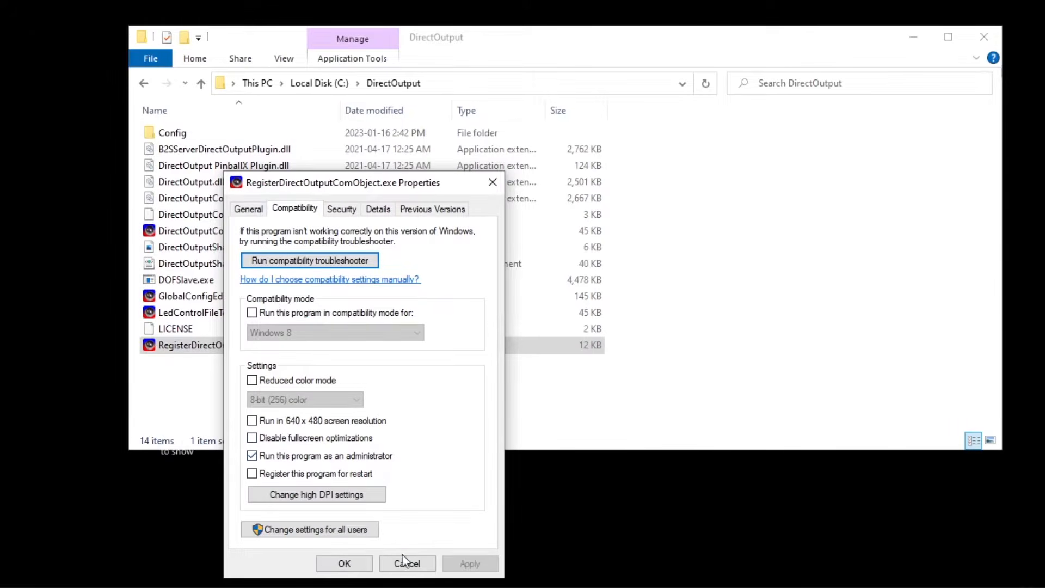
click(359, 562)
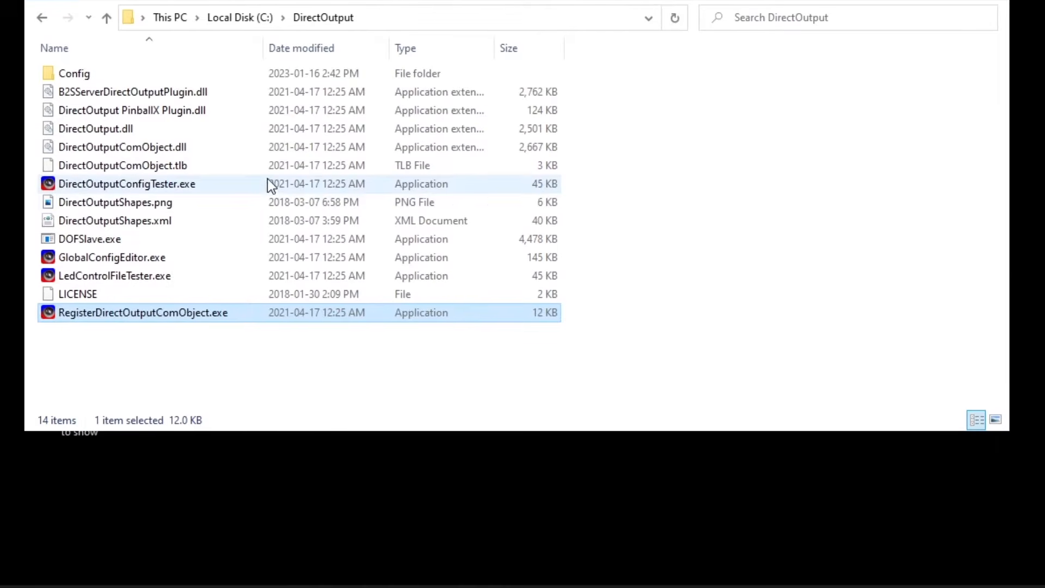
Open the Tables folder under C:\vPinball\VisualPinball.
click(252, 19)
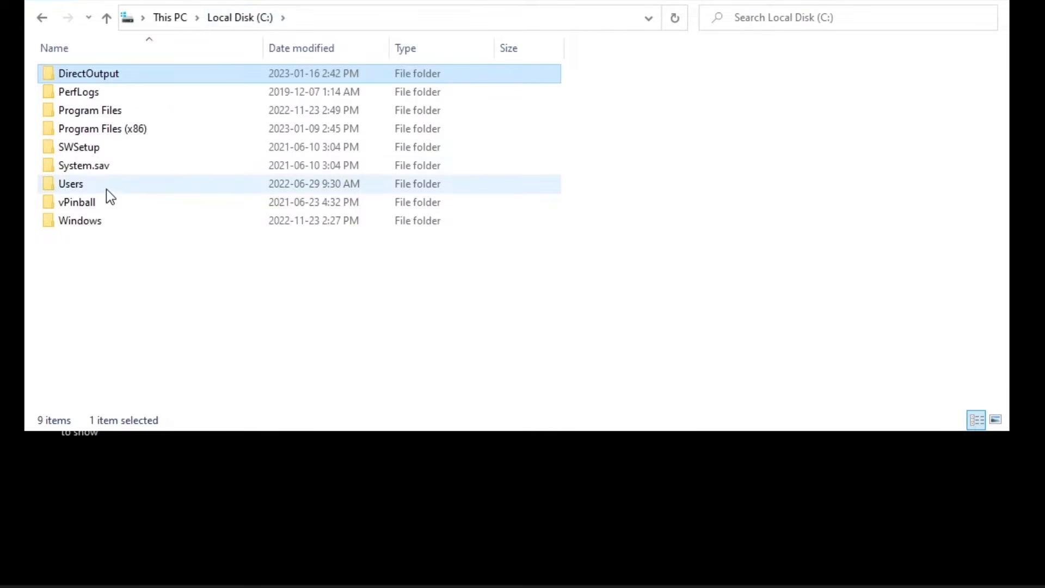
double_click(87, 208)
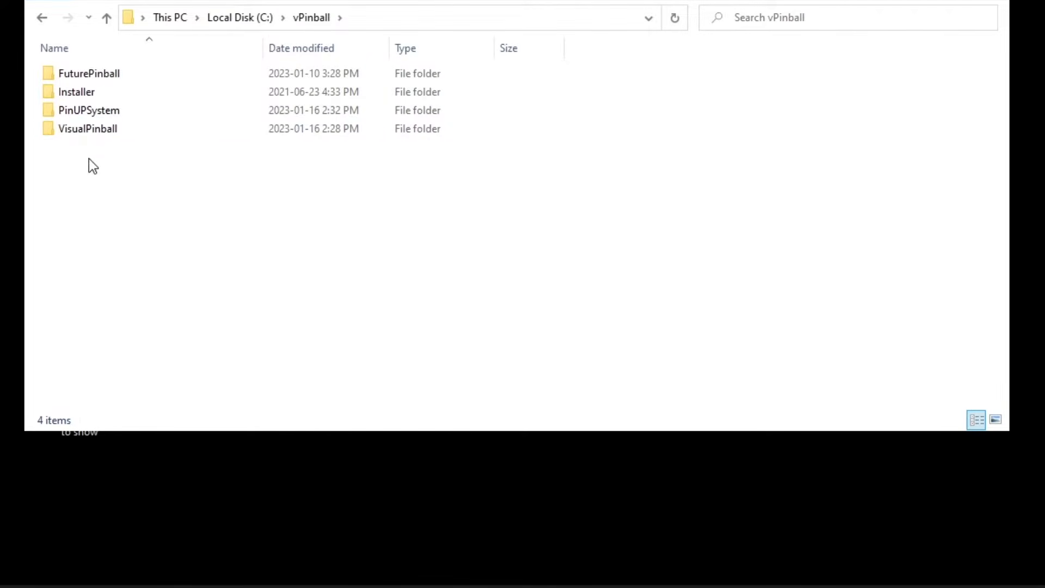
double_click(90, 131)
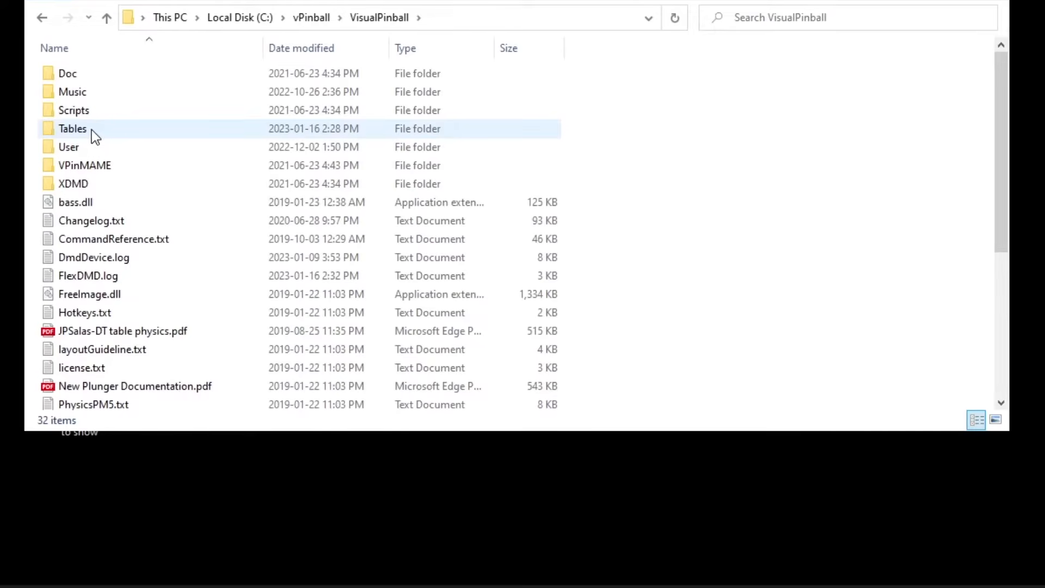
double_click(90, 129)
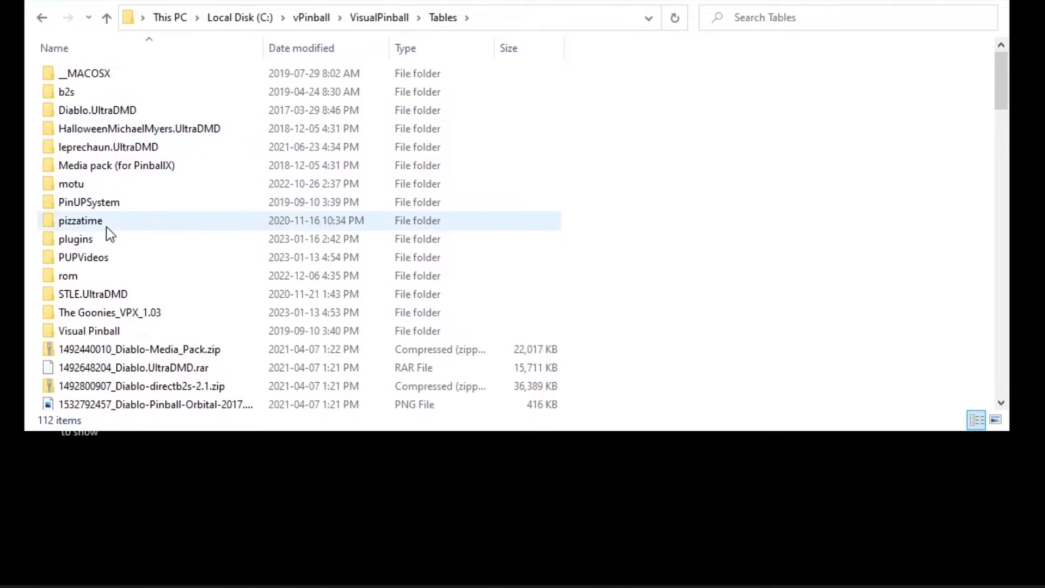
View the options for creating a new item in Tables, and open the plugins folder to check for the DirectOutput shortcut.
mouse_move(100, 243)
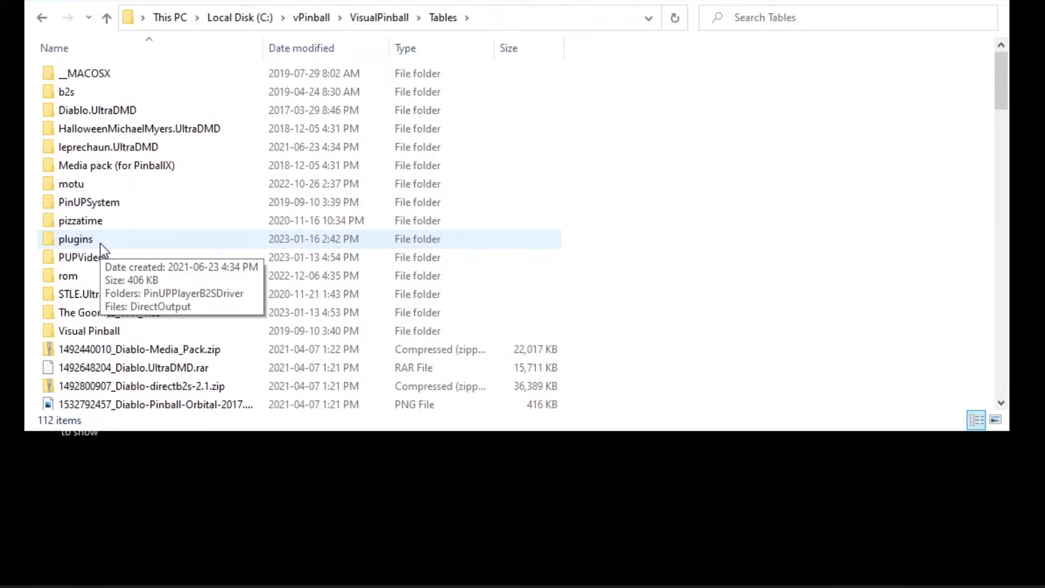
right_click(648, 241)
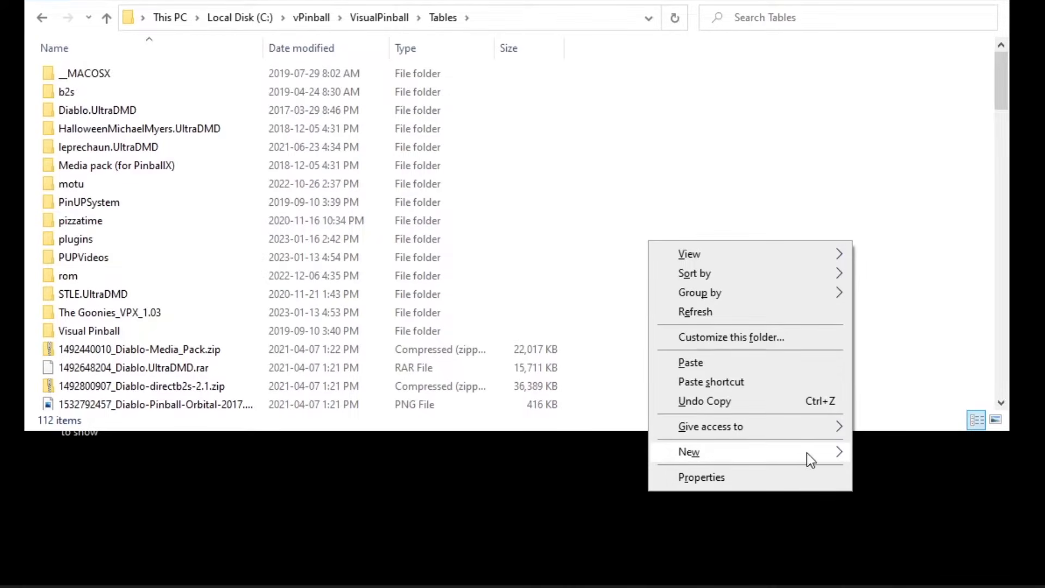
mouse_move(826, 448)
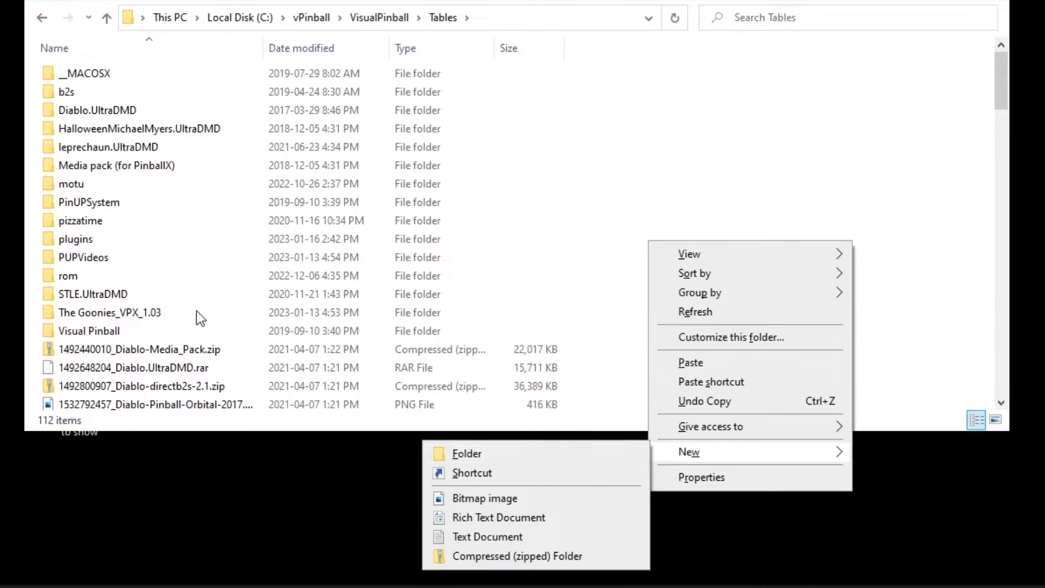
double_click(83, 240)
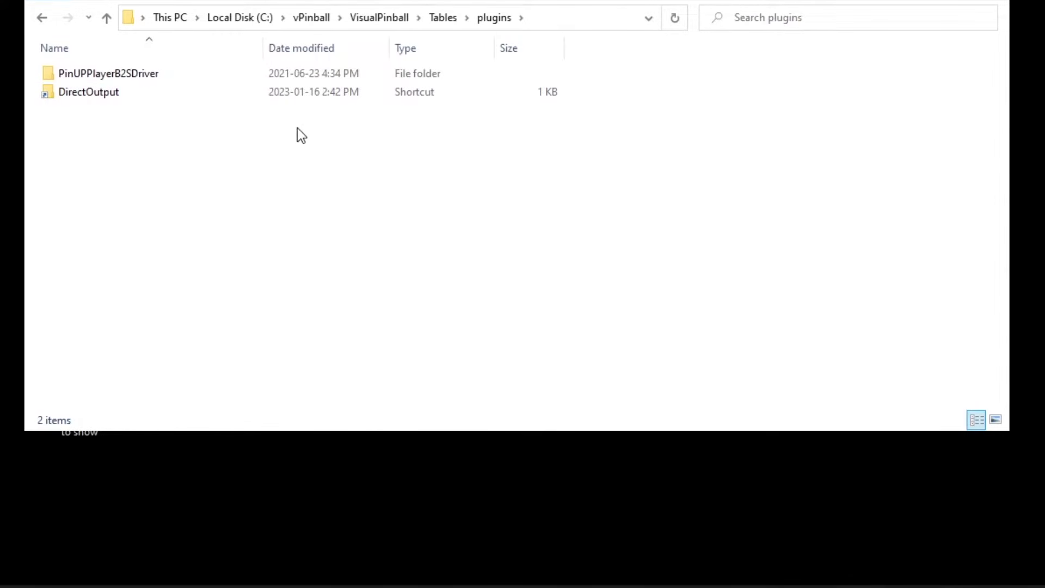
Return to the Tables folder and launch the Cactus Canyon (Bally 1998) VPX table.
click(443, 18)
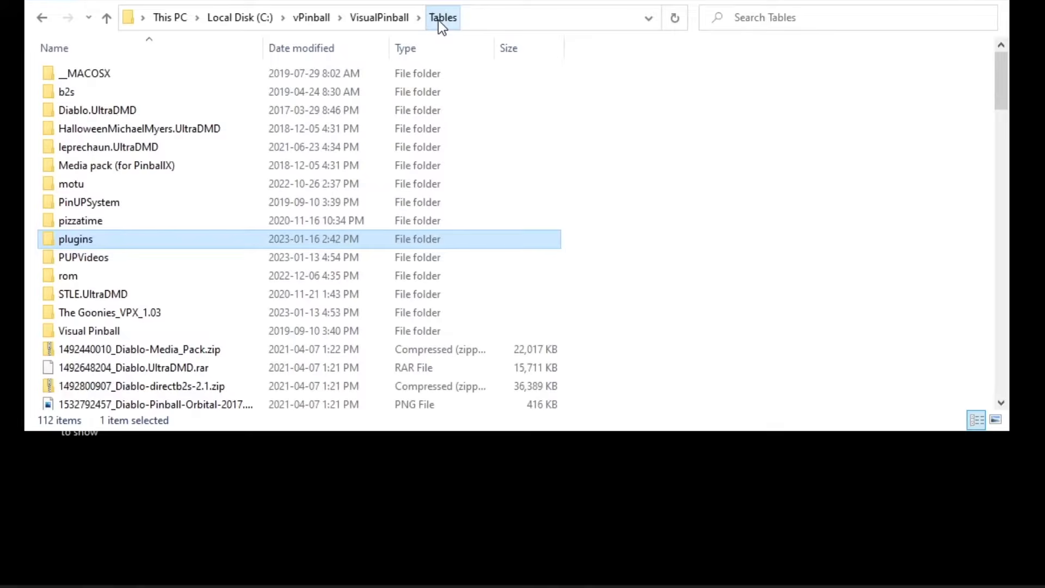
scroll(159, 299, down, 7)
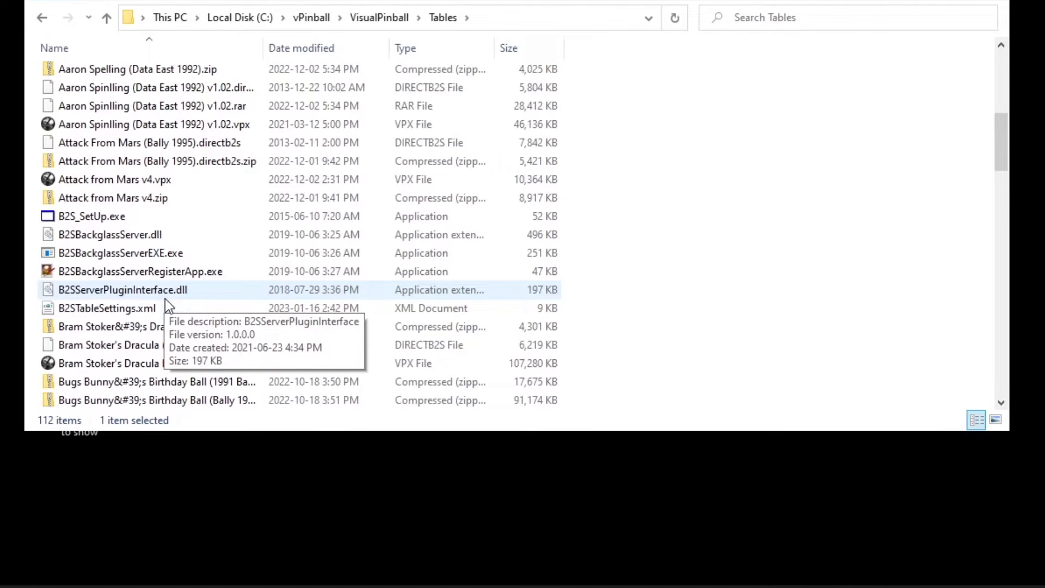
scroll(165, 299, down, 6)
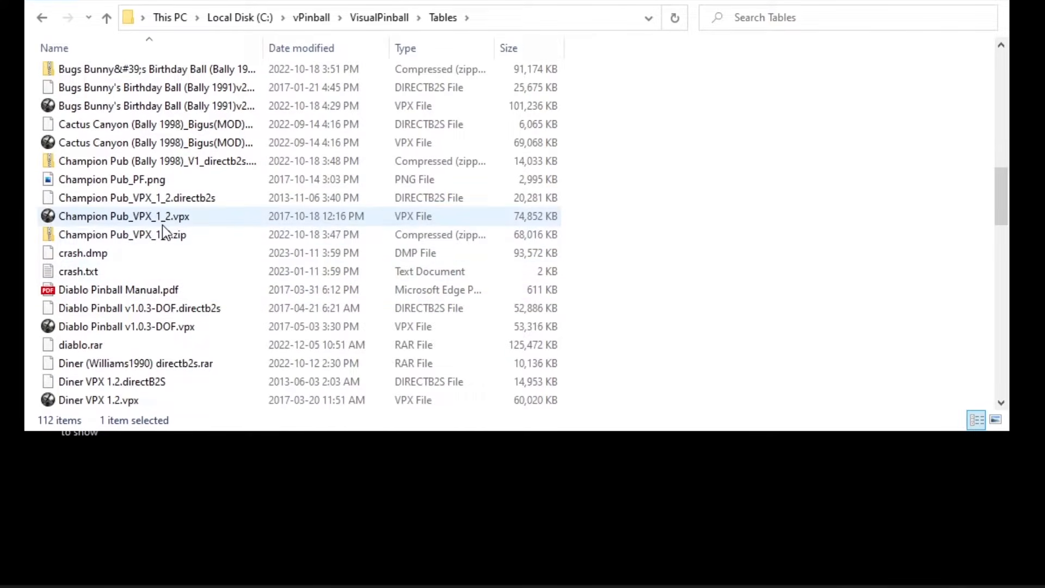
double_click(94, 142)
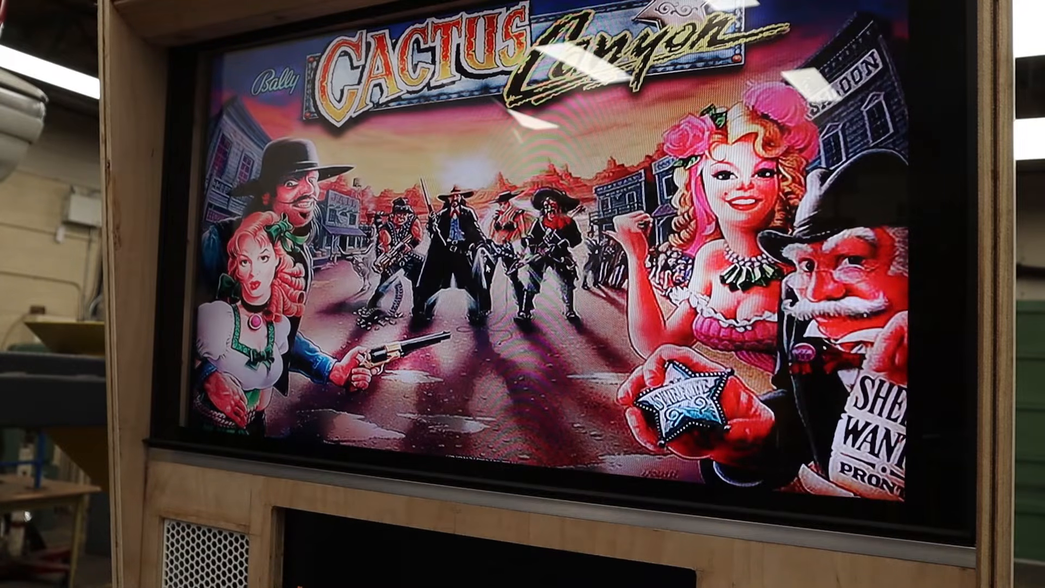
Open the backglass settings and inspect the status of DirectOutput in the B2S Server plugin list.
right_click(484, 266)
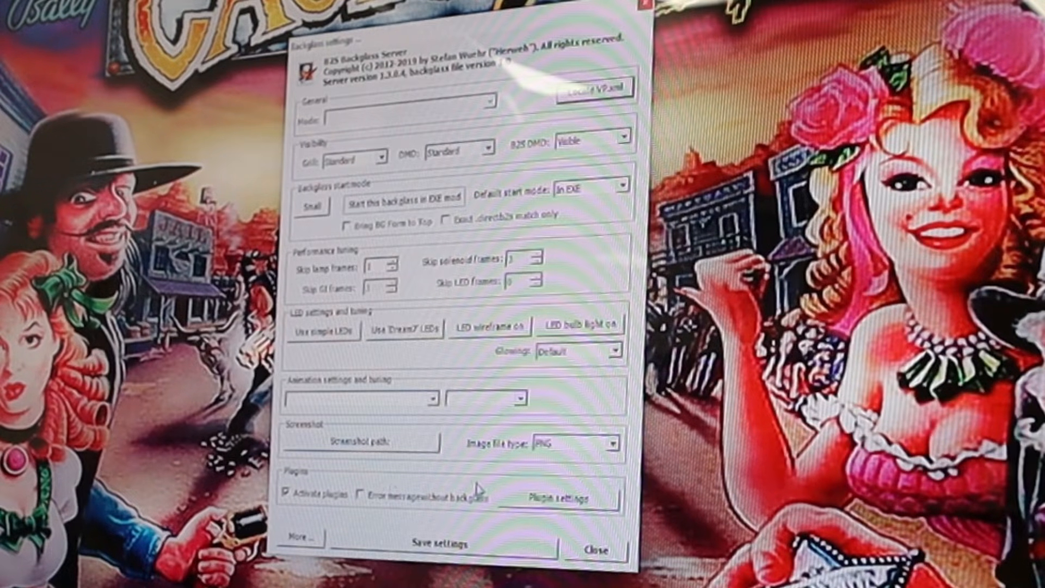
click(537, 503)
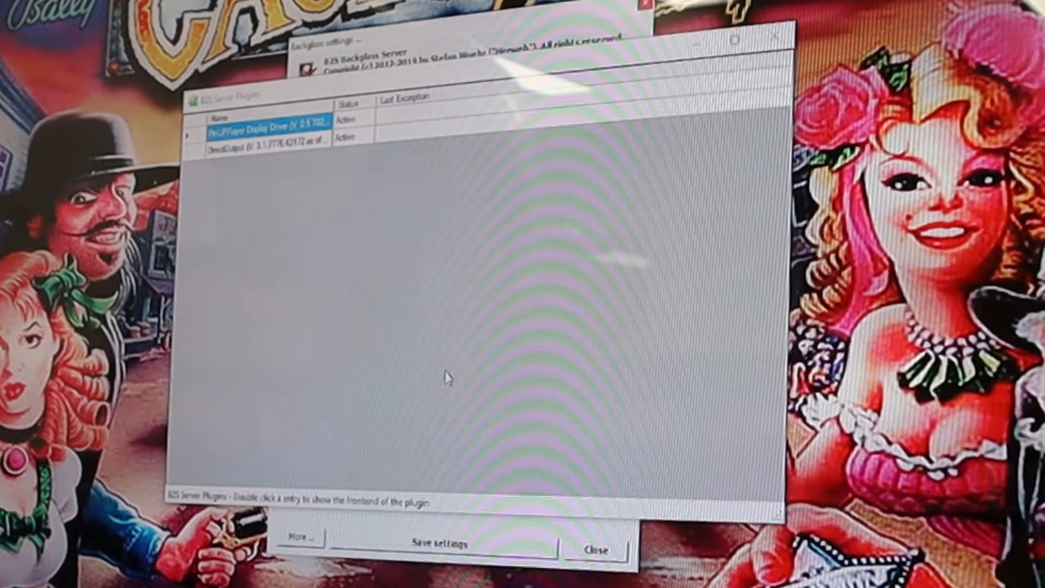
click(775, 37)
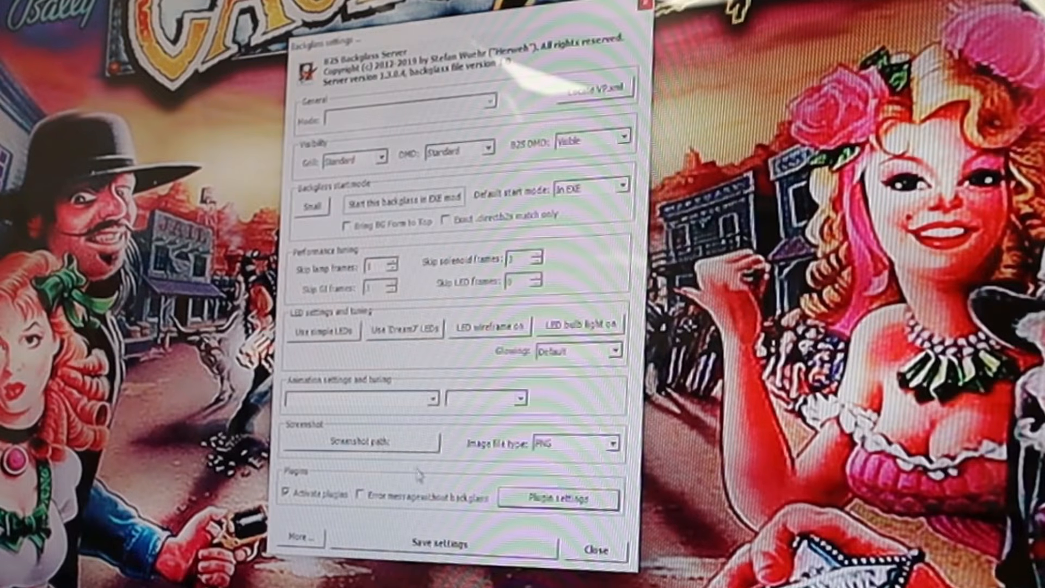
Save the B2S Backglass Server settings with plugins activated and close the settings window.
click(451, 545)
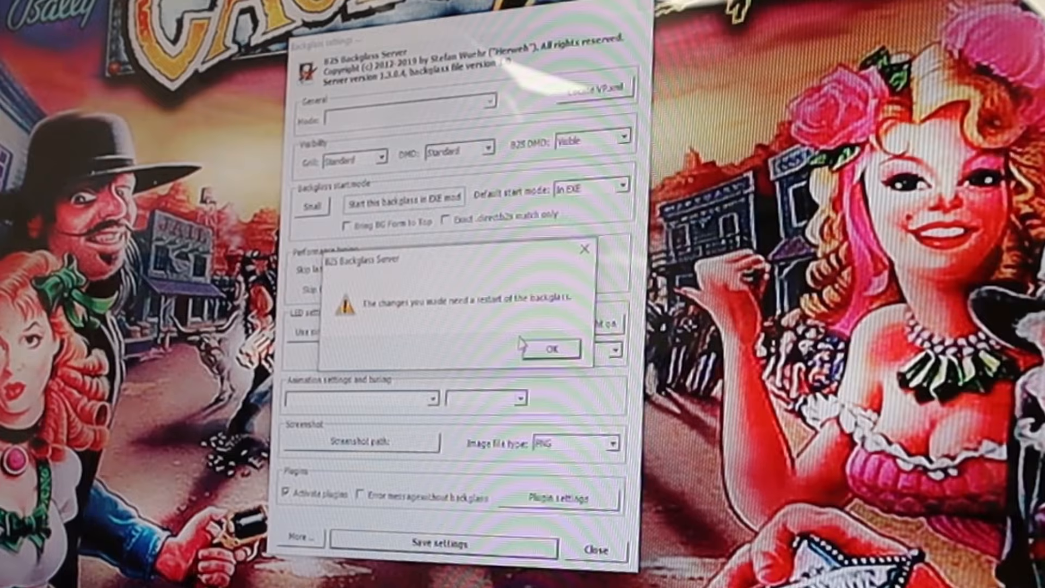
click(551, 350)
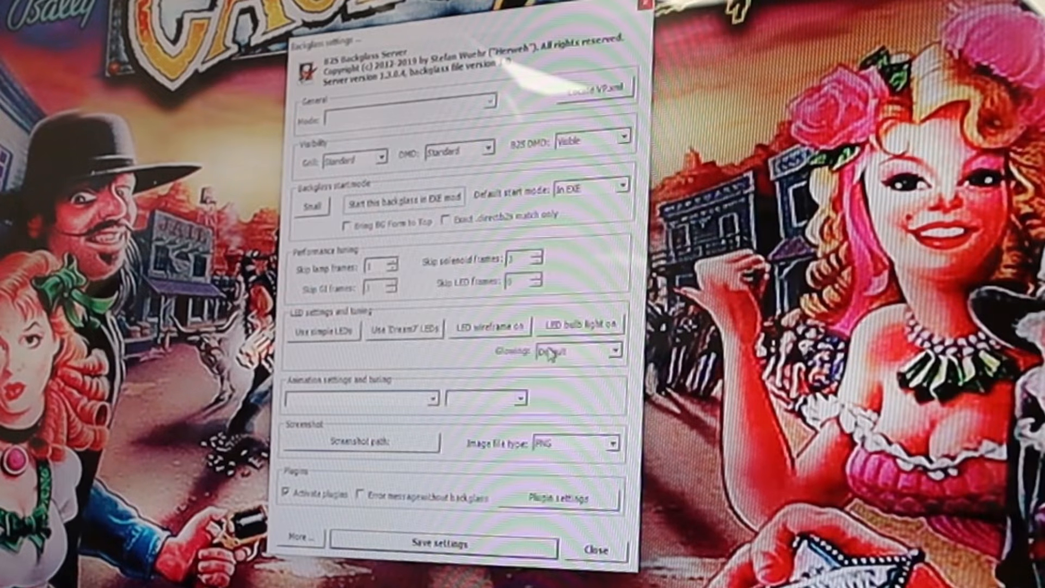
click(597, 551)
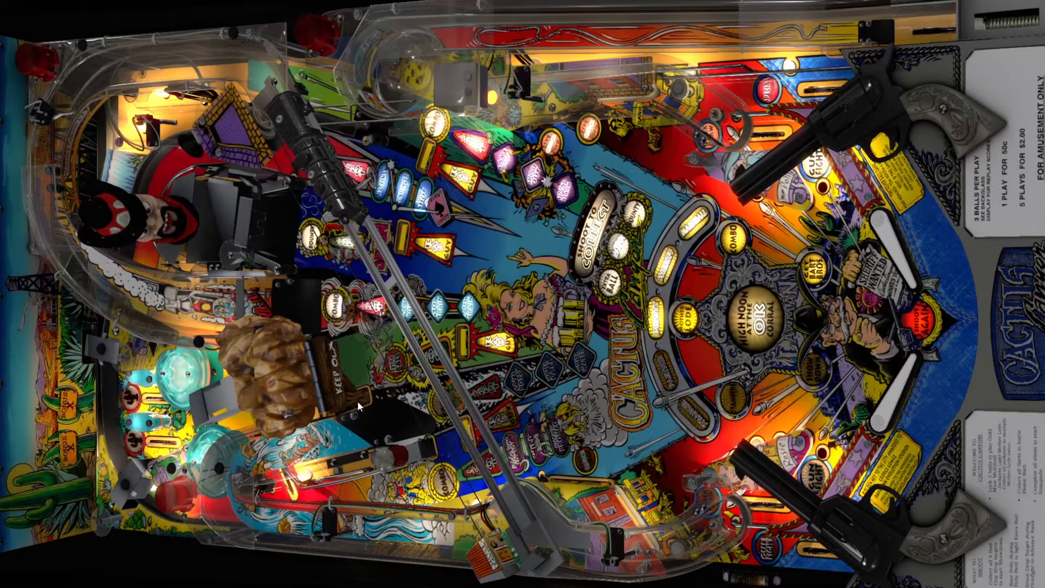
Quit the running Cactus Canyon table and close the Visual Pinball editor.
key(Escape)
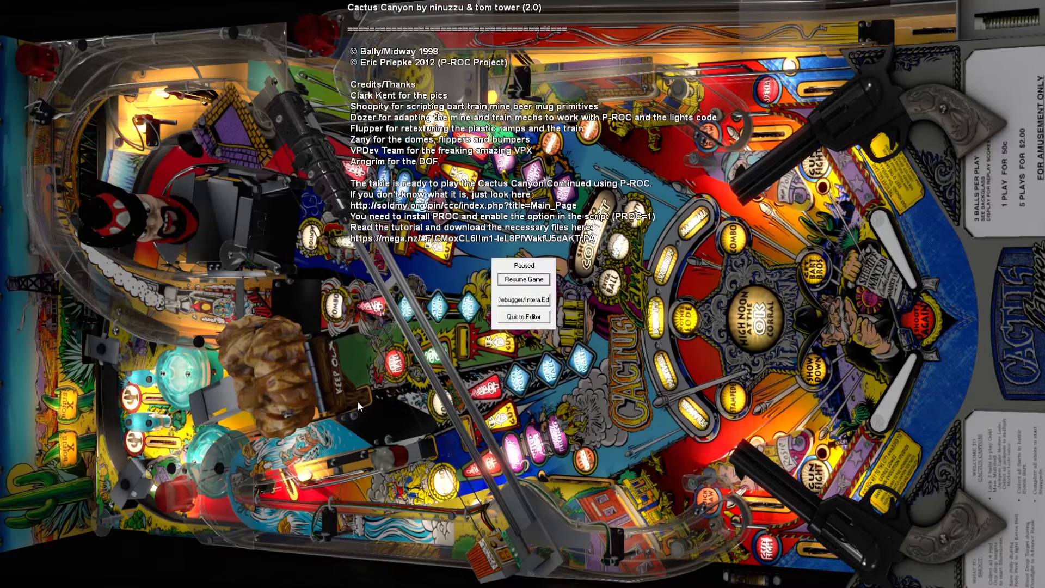
key(Escape)
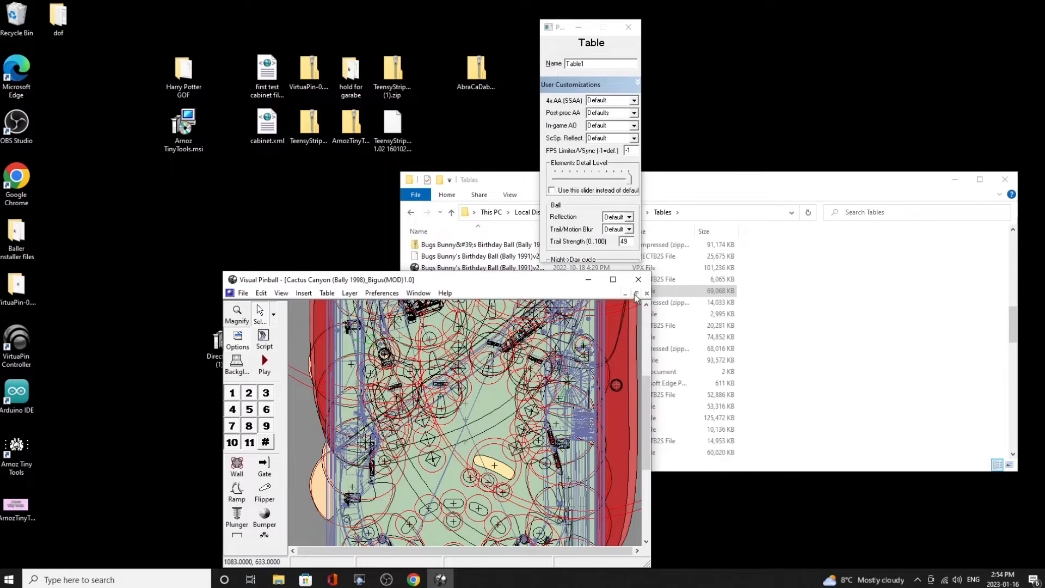
click(637, 280)
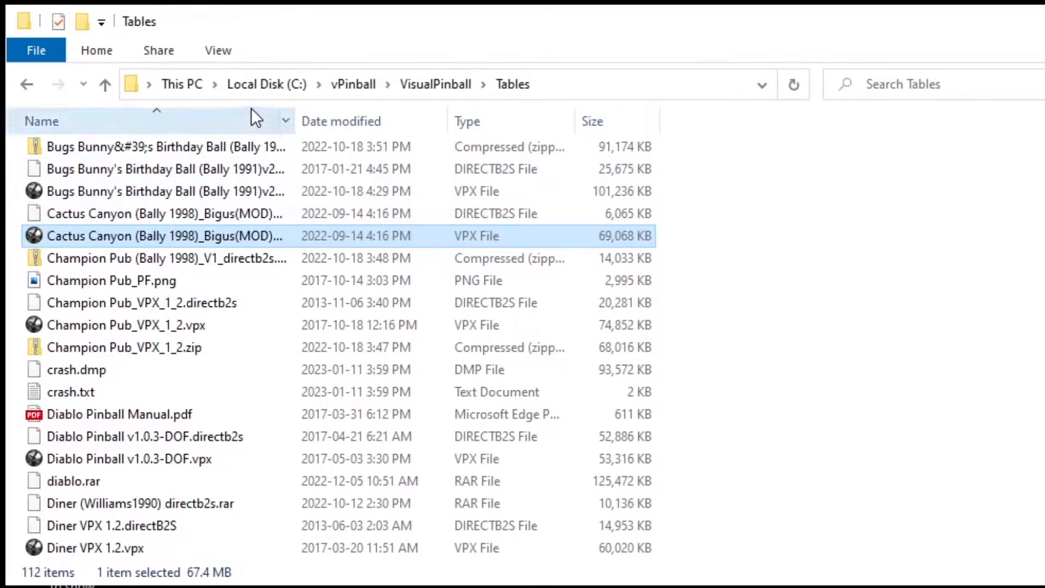
Look through the Config and Examples folders inside C:\DirectOutput, then return to the DirectOutput folder.
click(261, 83)
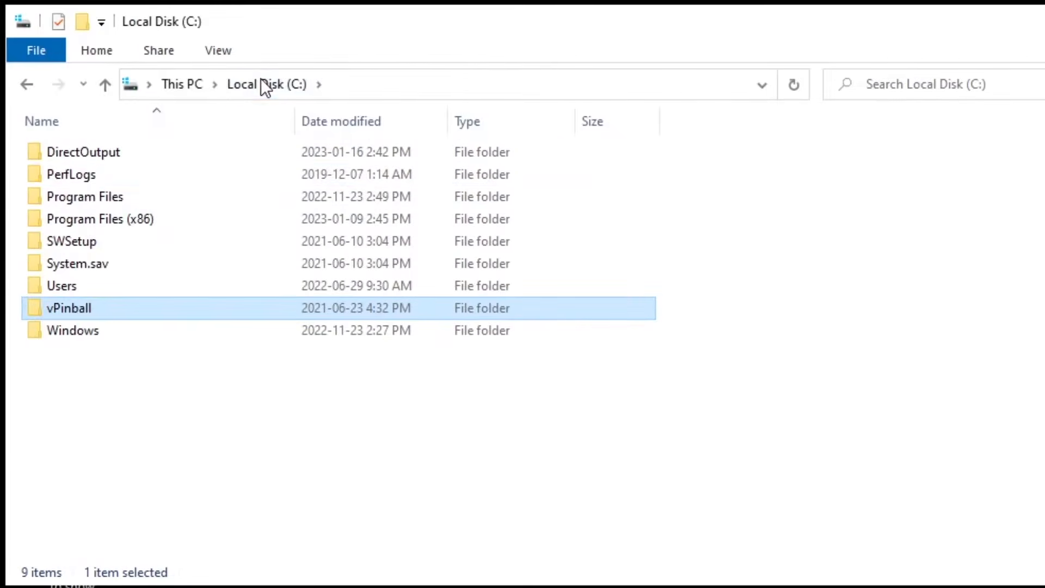
double_click(80, 153)
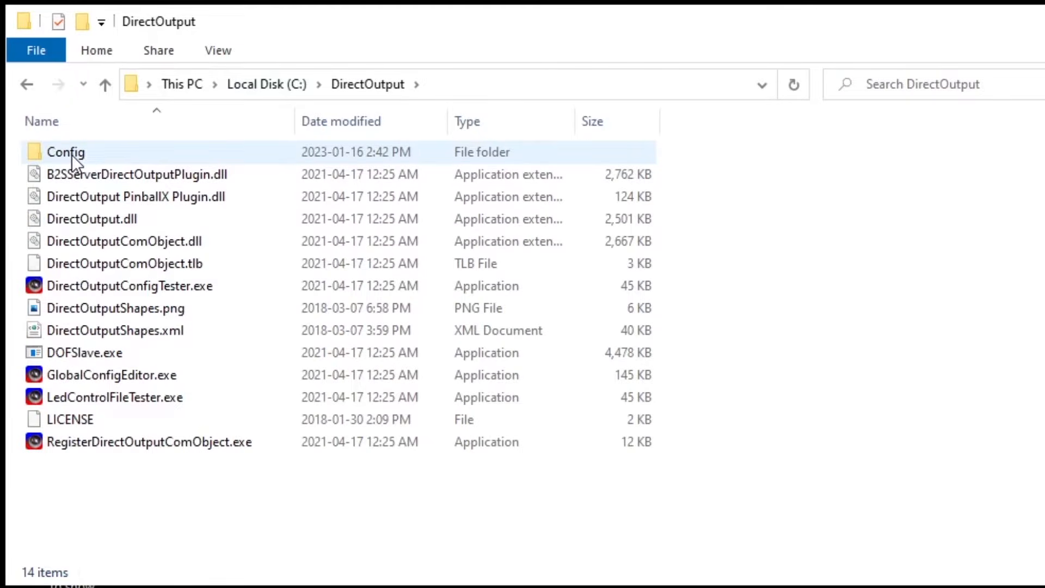
double_click(71, 153)
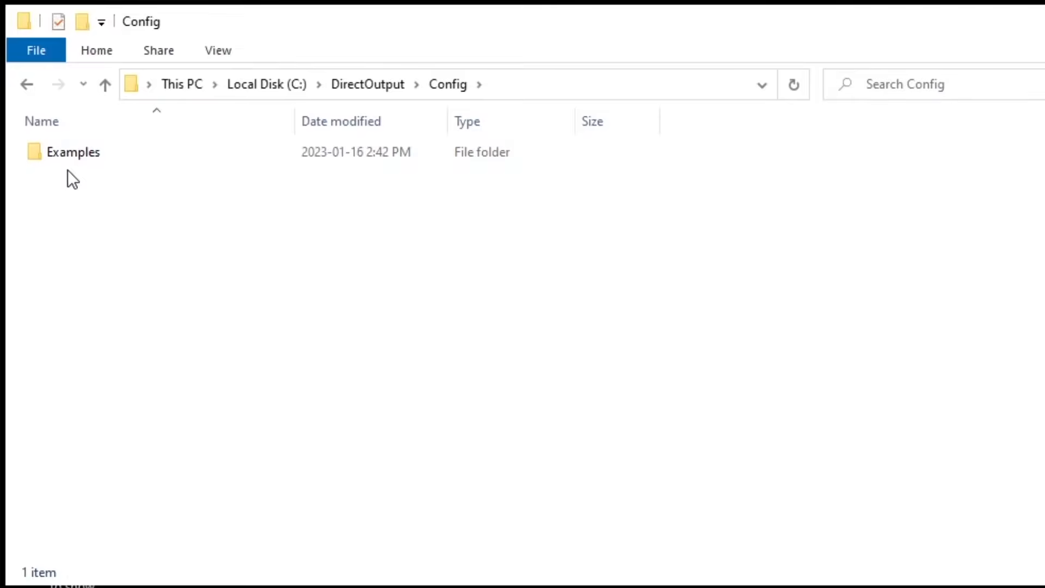
double_click(71, 157)
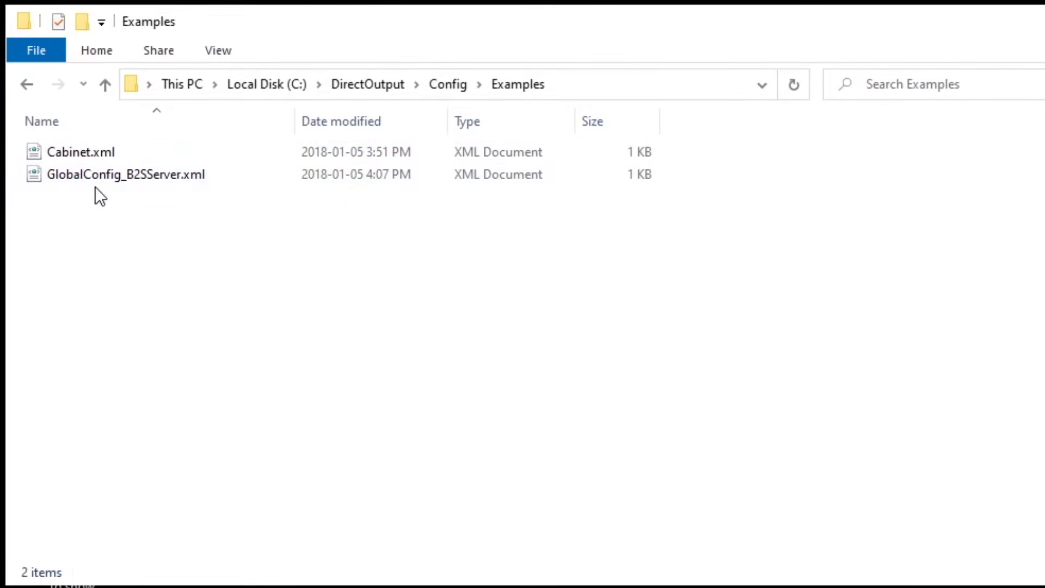
click(27, 86)
click(27, 86)
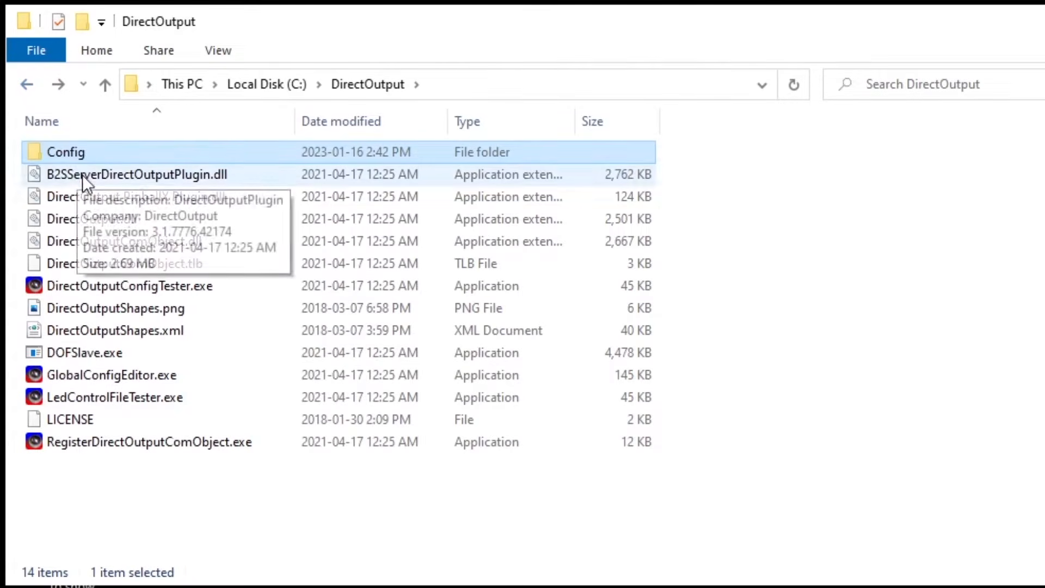
Copy cabinet.xml from the cabinet copy folder on the desktop into C:\DirectOutput\Config.
double_click(80, 155)
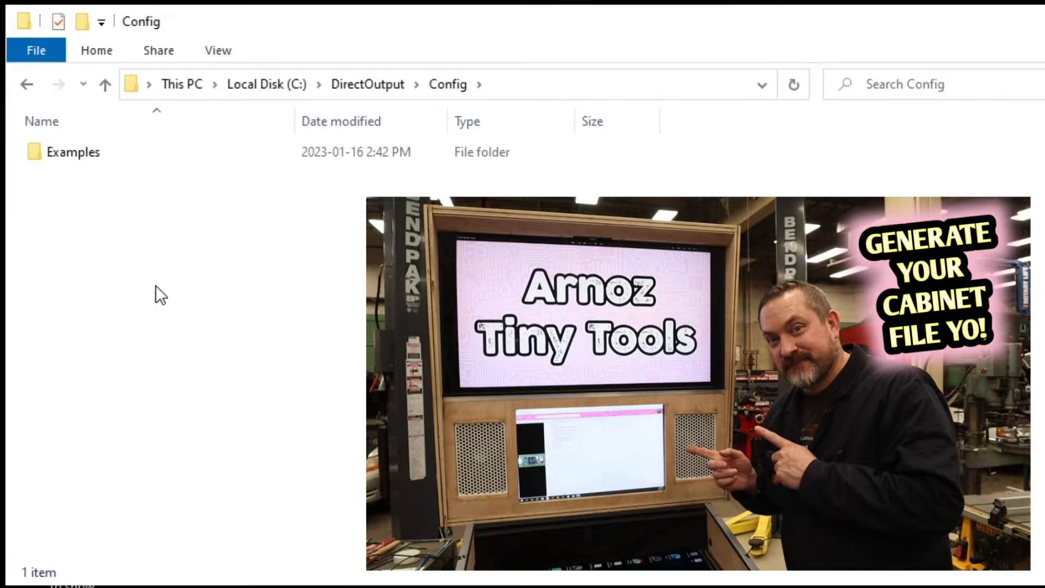
double_click(348, 2)
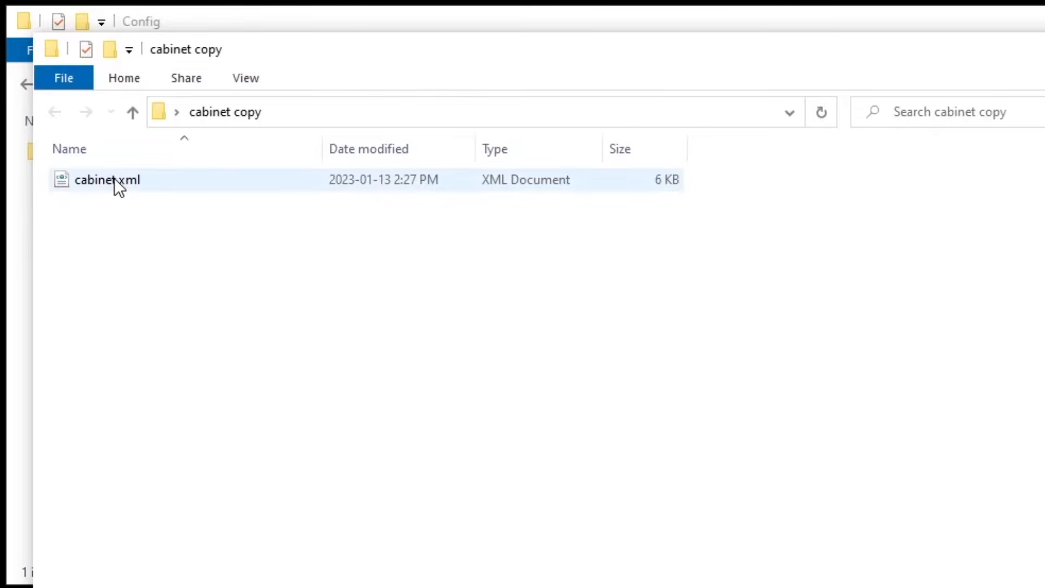
right_click(115, 178)
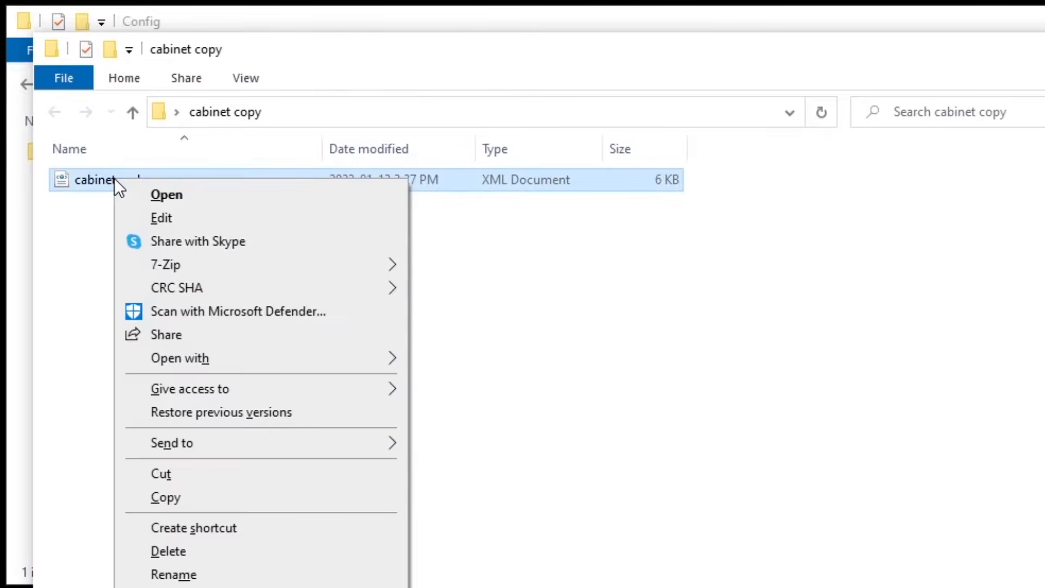
click(163, 496)
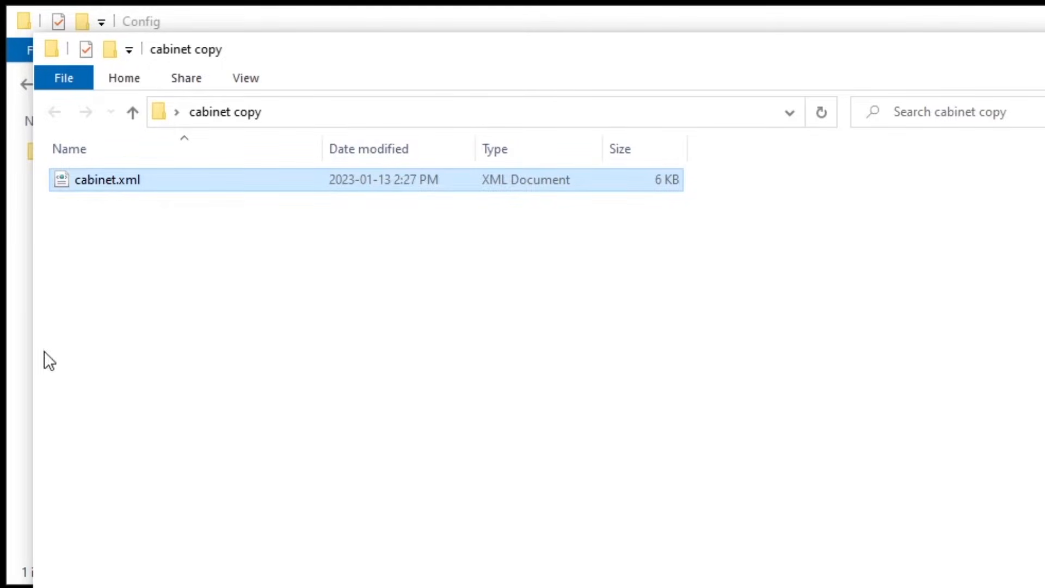
click(18, 308)
right_click(73, 243)
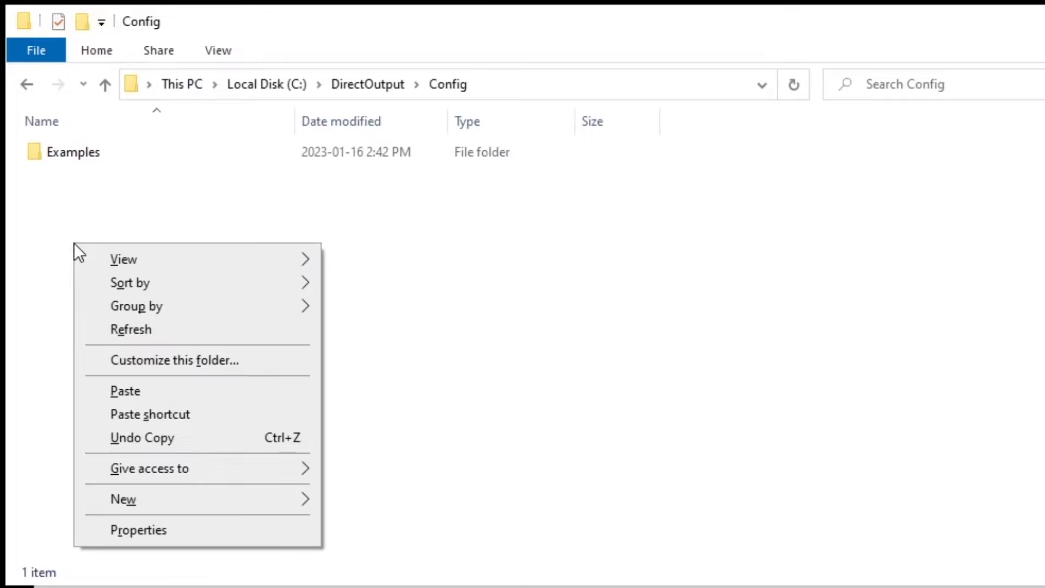
click(125, 396)
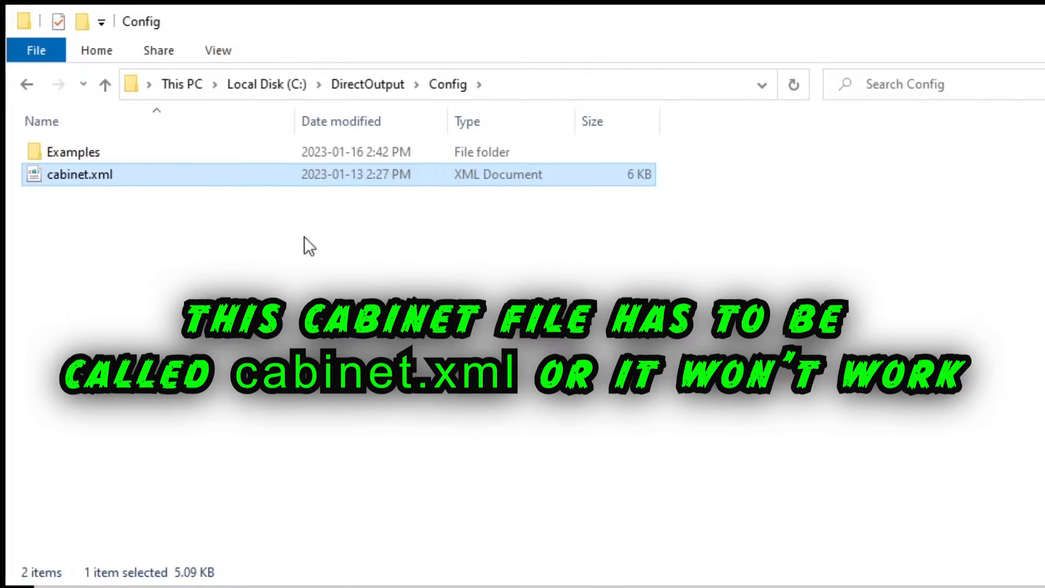
Run RegisterDirectOutputComObject.exe from the DirectOutput folder and dismiss its message.
click(364, 82)
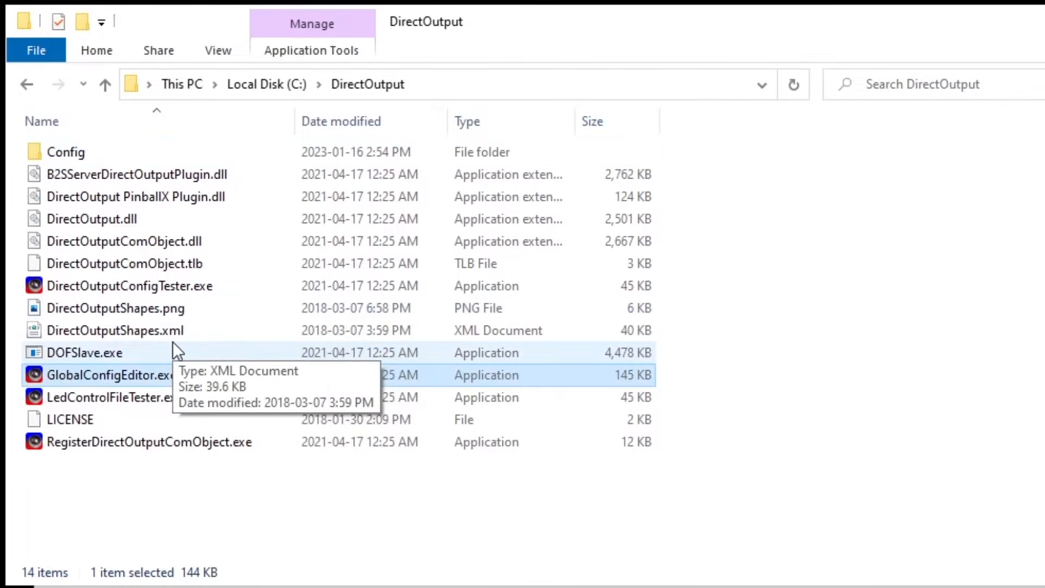
click(188, 442)
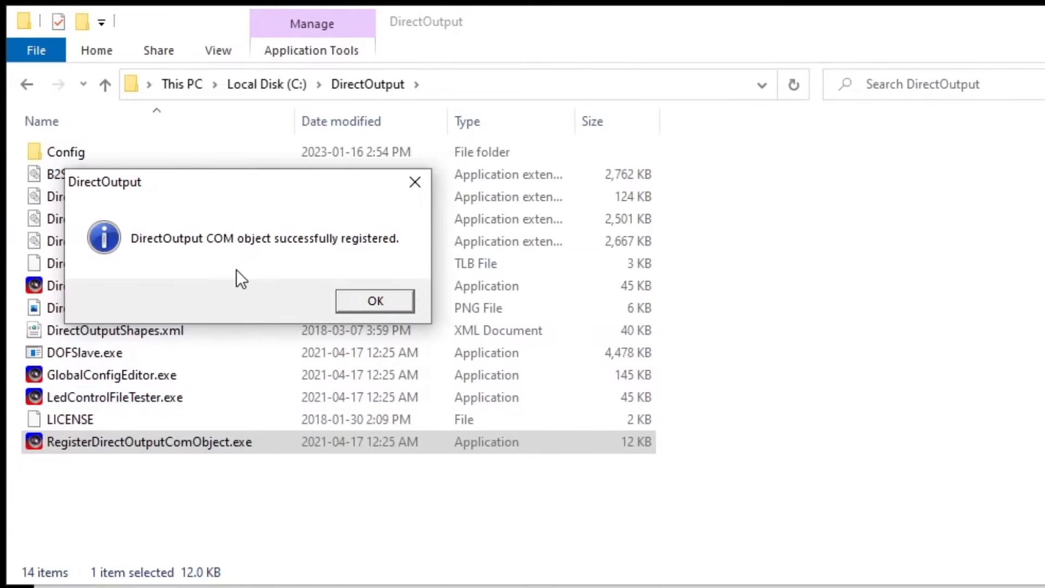
click(374, 299)
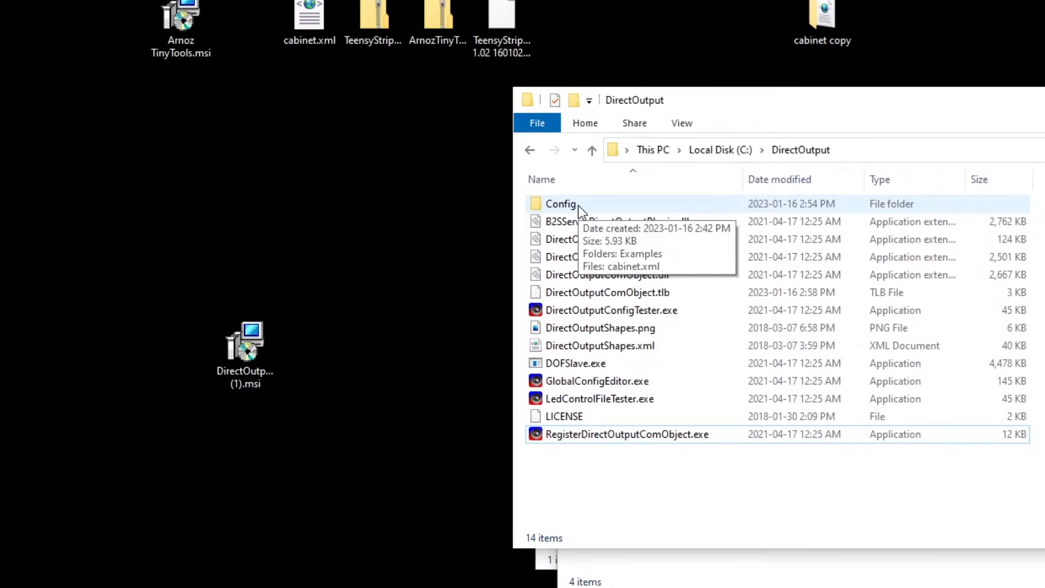
Copy GlobalConfig_B2SServer.xml from the Examples folder into C:\DirectOutput\Config.
double_click(578, 204)
double_click(578, 204)
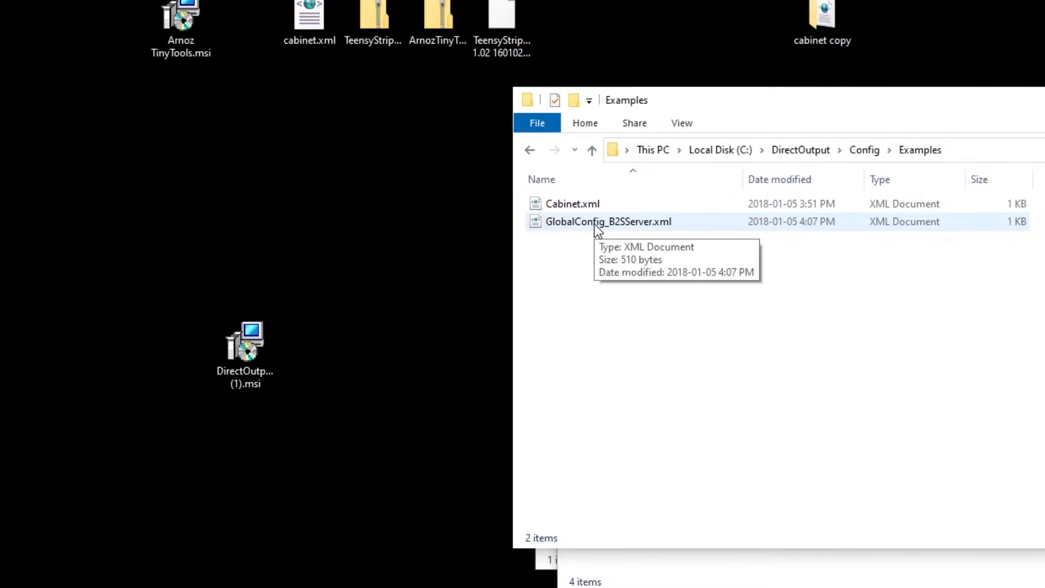
click(597, 227)
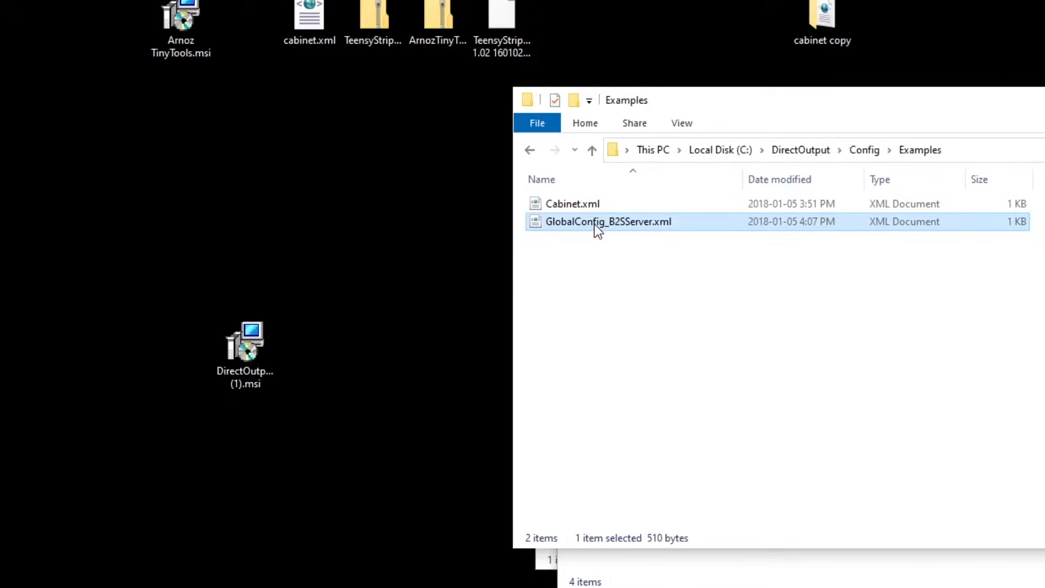
right_click(597, 227)
click(641, 456)
click(529, 152)
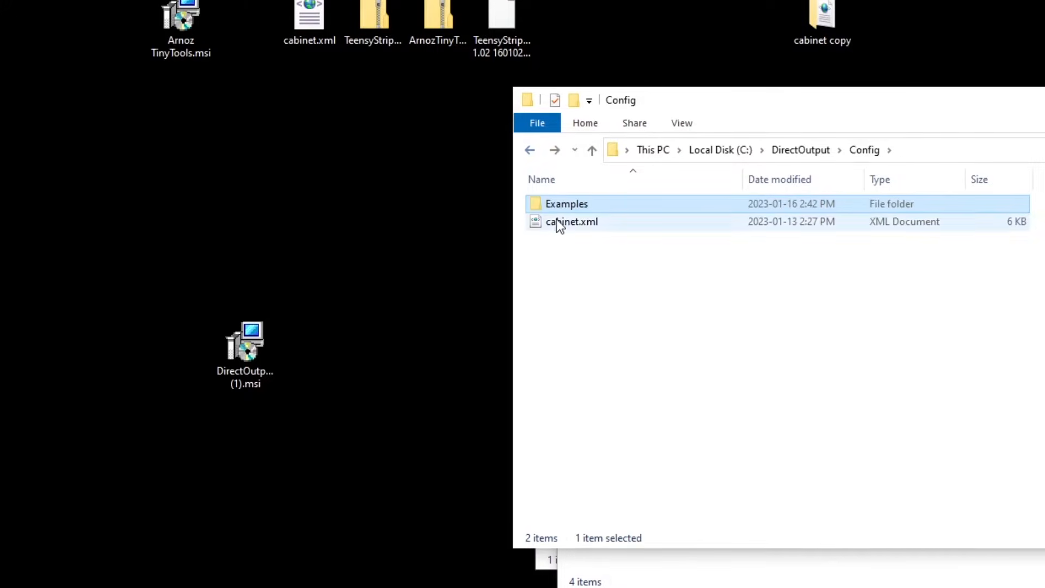
right_click(578, 299)
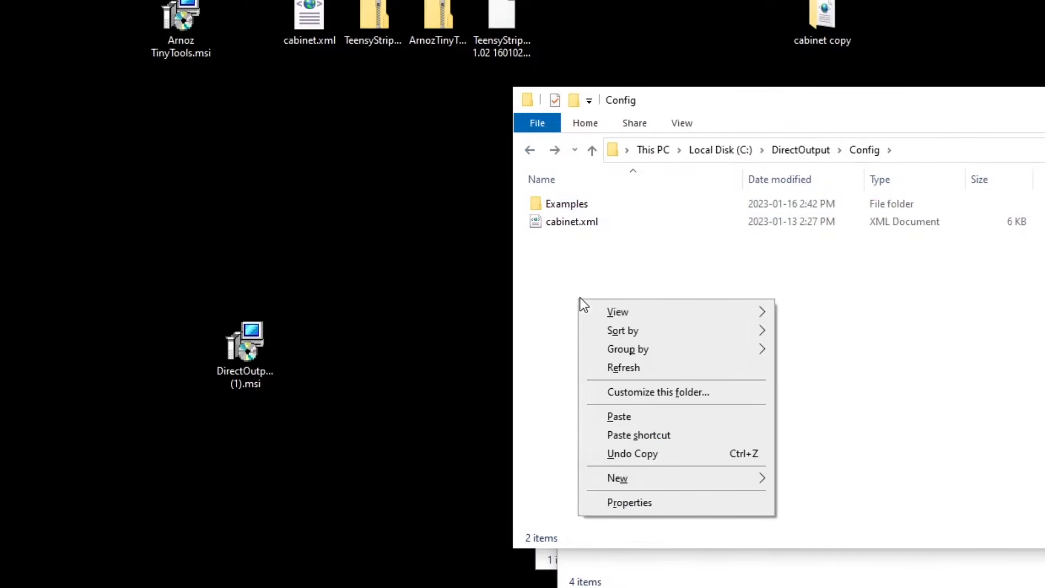
click(626, 414)
click(637, 341)
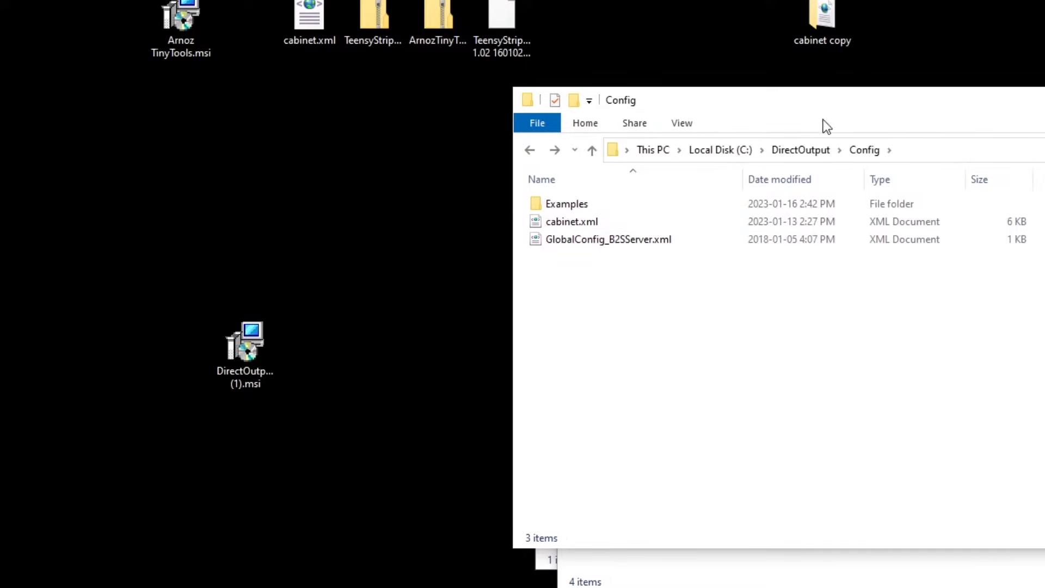
Launch GlobalConfigEditor.exe from the DirectOutput folder and load GlobalConfig_B2SServer.xml from the Config folder.
click(808, 152)
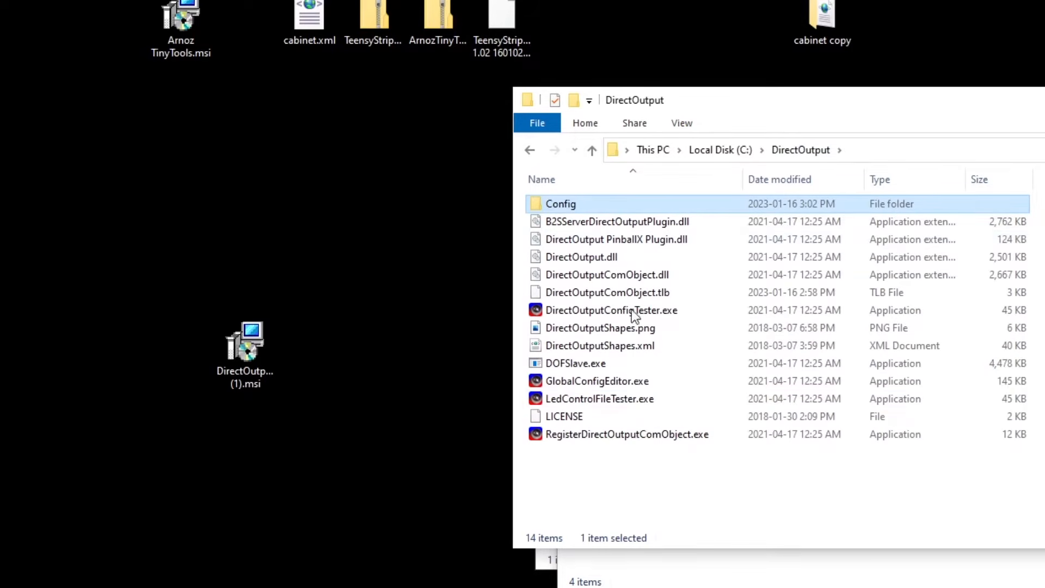
click(595, 380)
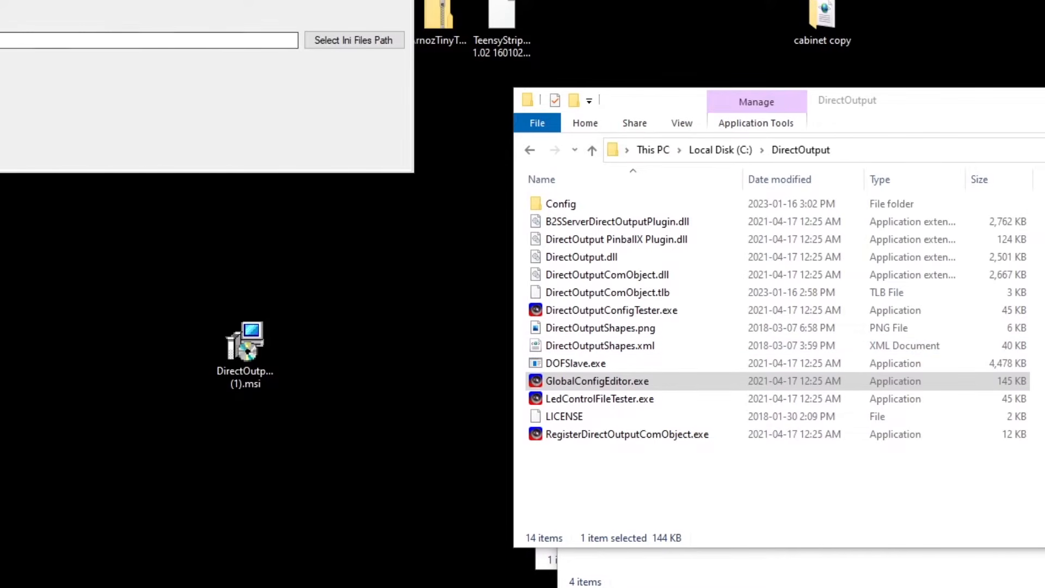
drag(131, 0, 213, 200)
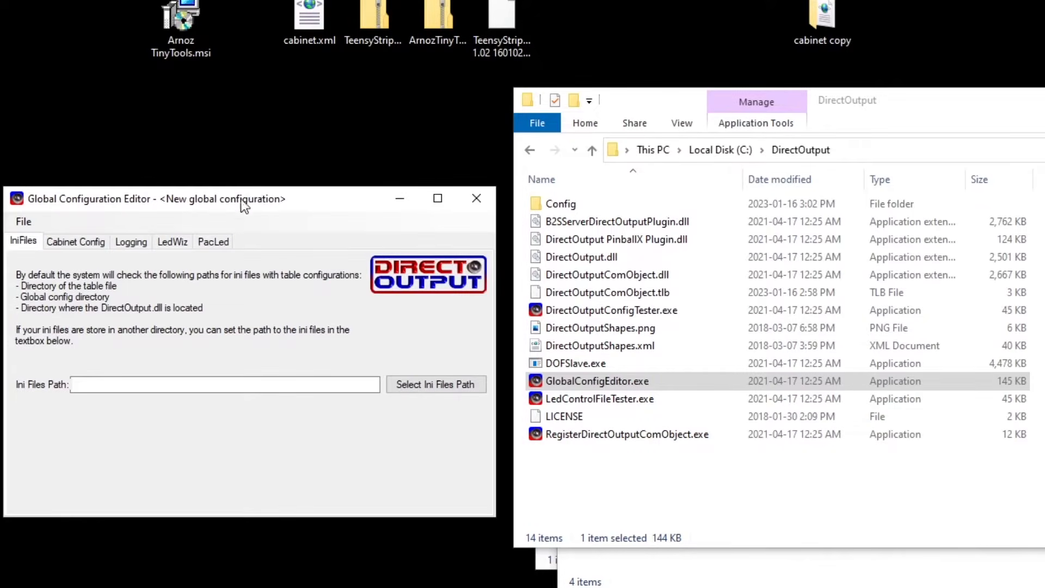
click(24, 225)
click(30, 257)
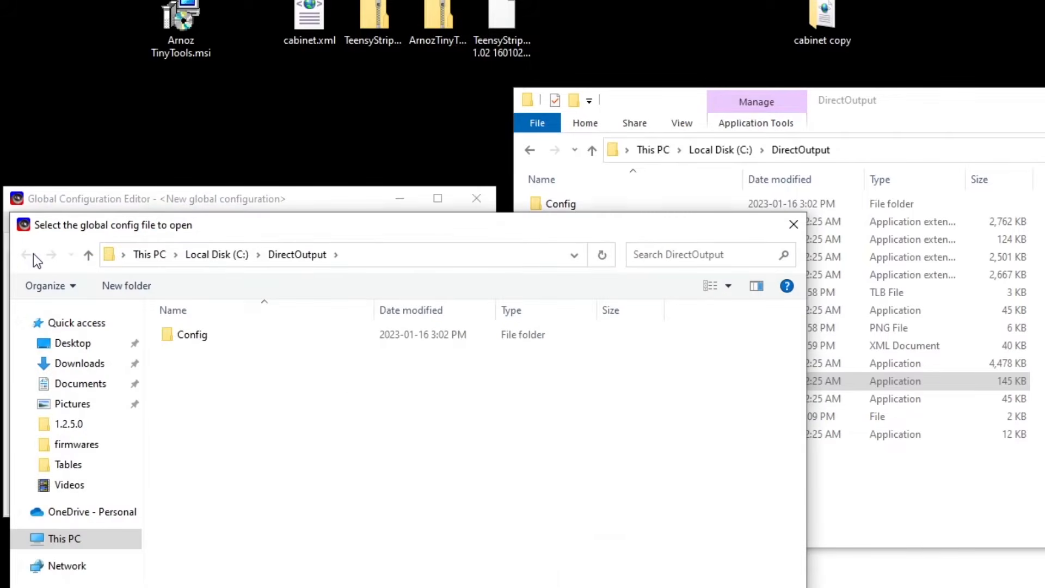
double_click(200, 339)
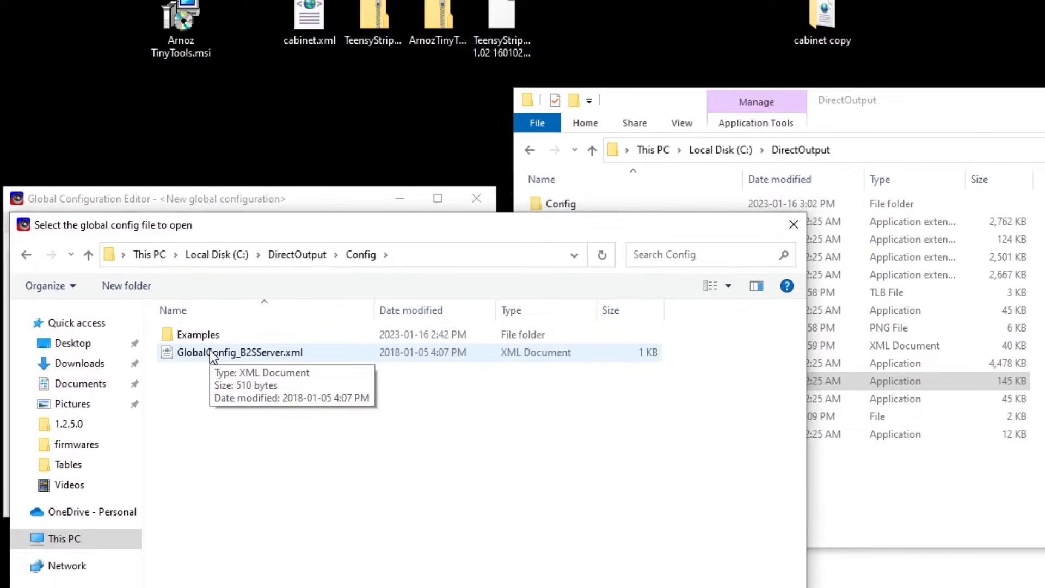
double_click(212, 352)
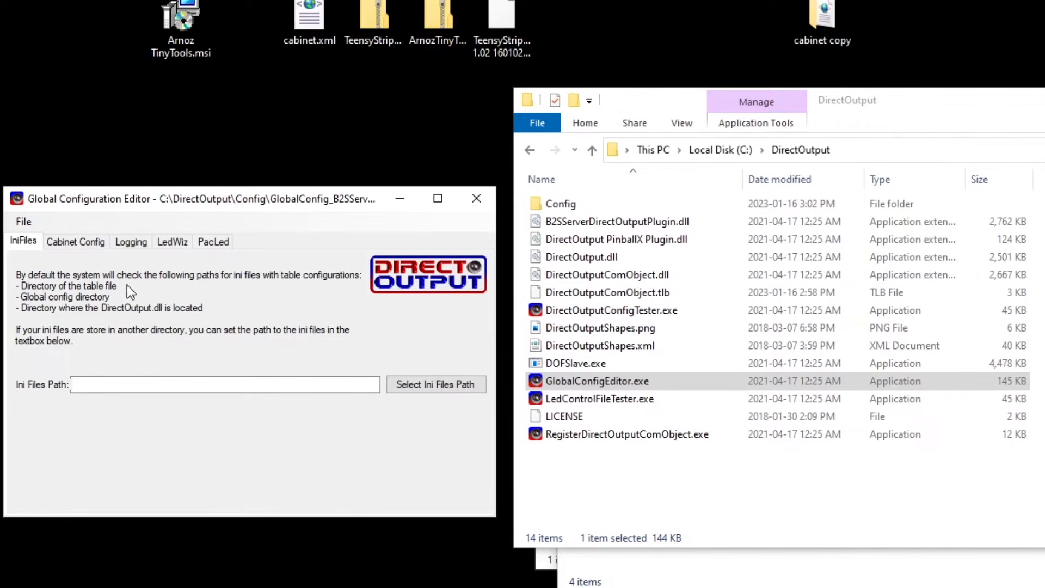
Set the cabinet config file to C:\DirectOutput\Config\cabinet.xml in the Global Configuration Editor.
click(87, 242)
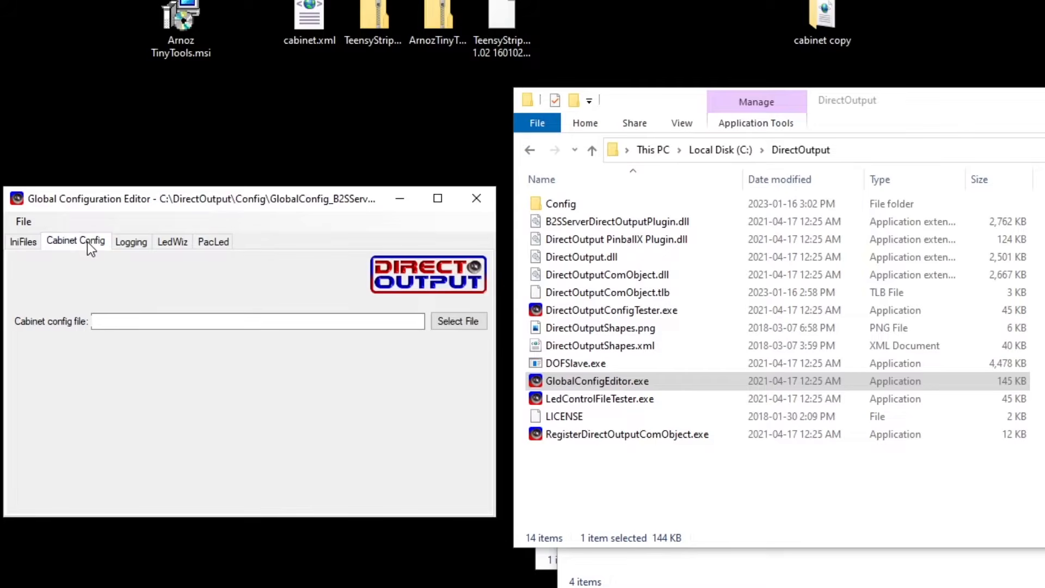
click(460, 320)
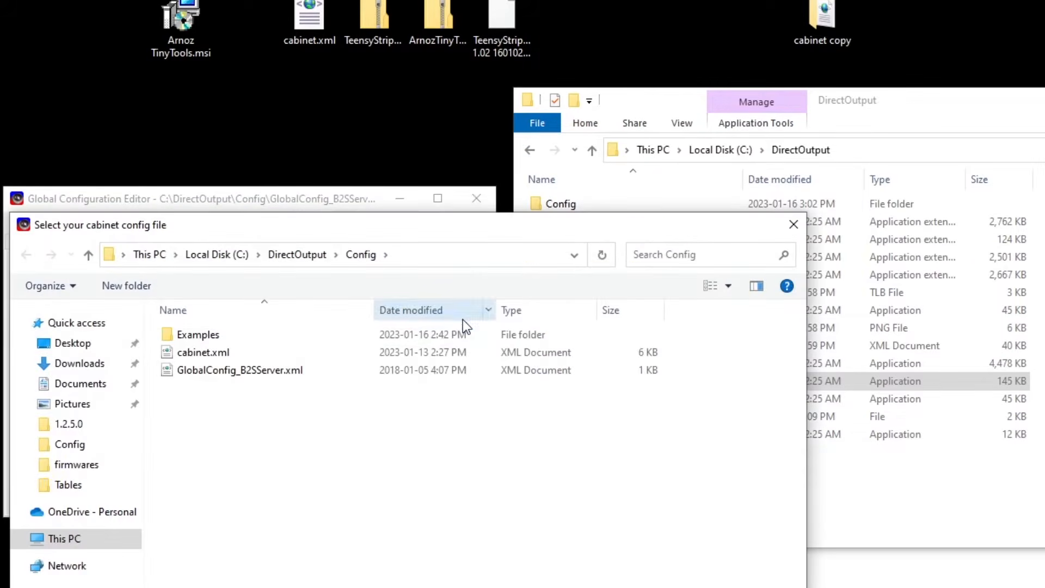
double_click(201, 352)
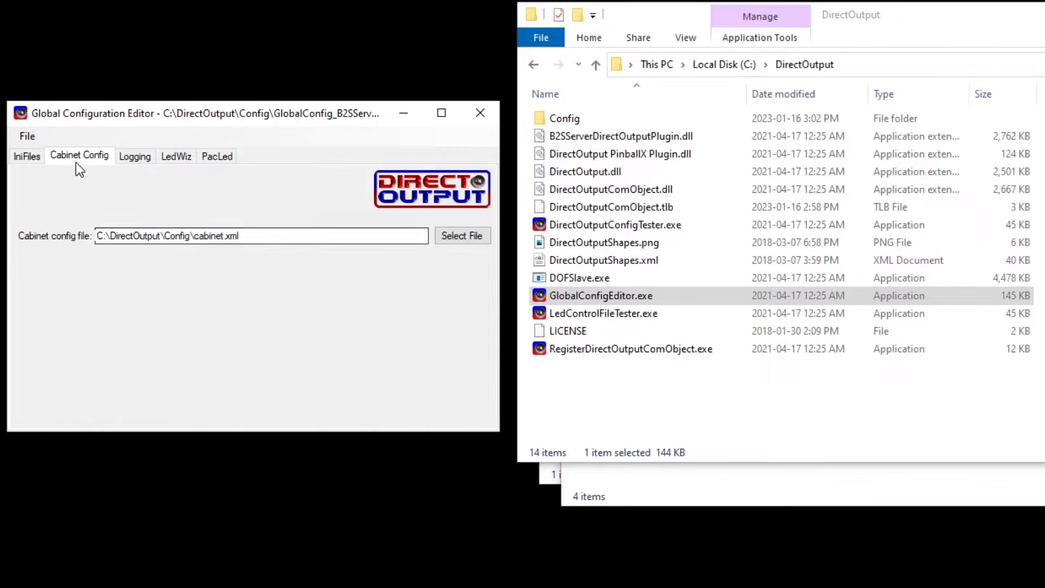
Save the global configuration under the new name GlobalConfig in the C:\DirectOutput\Config folder.
click(38, 140)
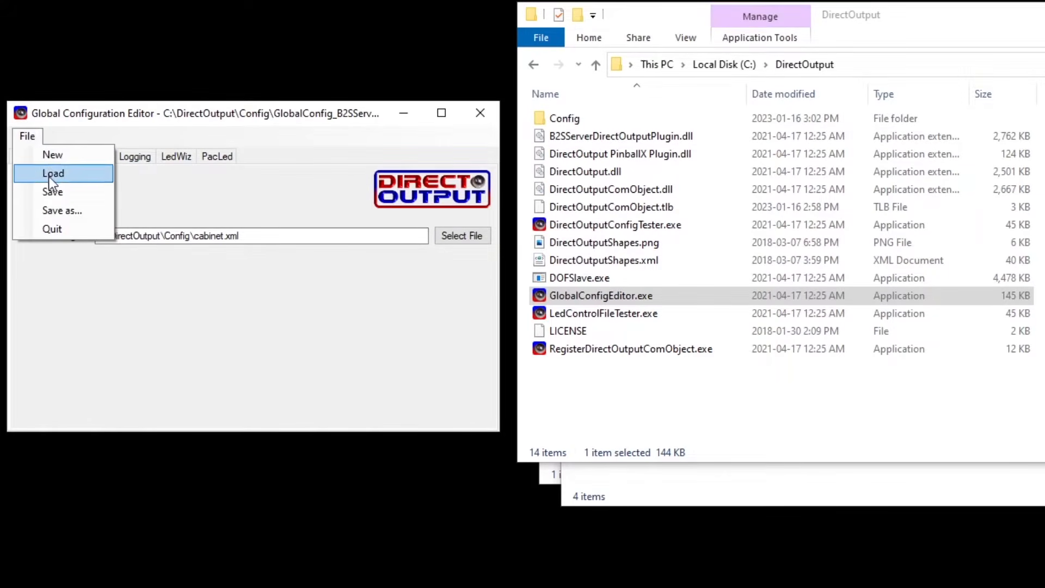
click(53, 210)
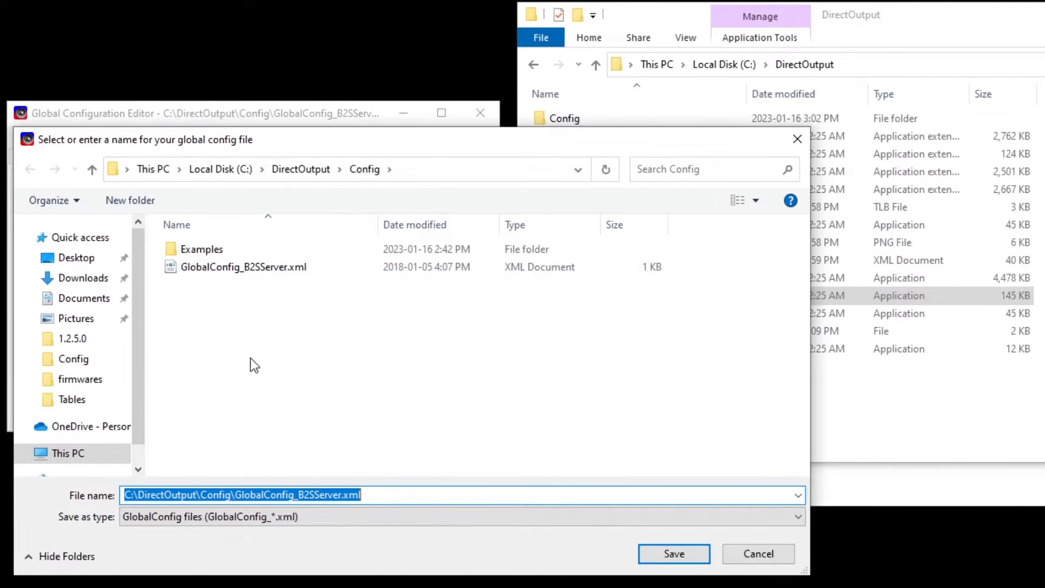
key(BackSpace)
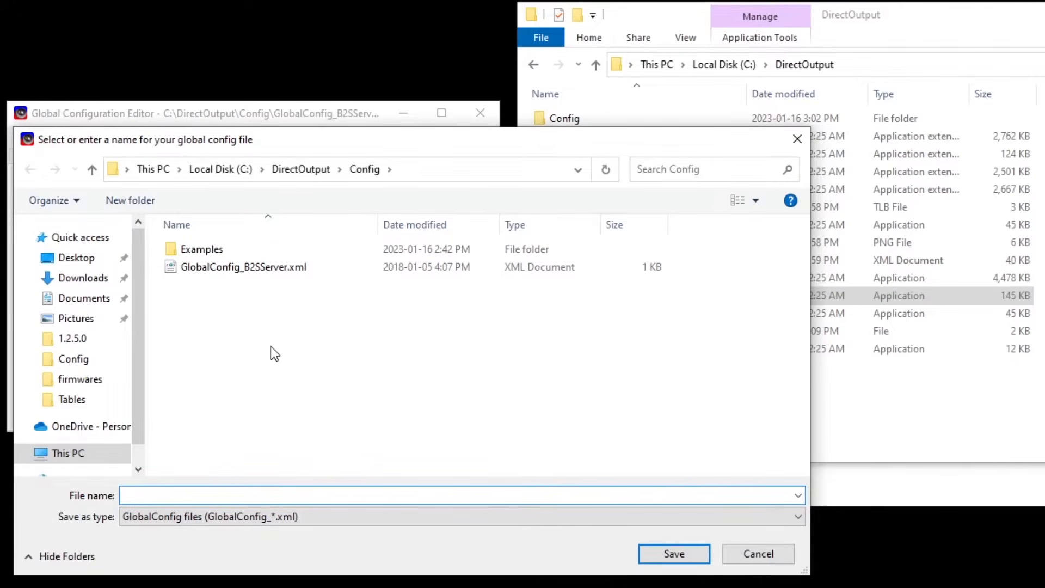
text(Global)
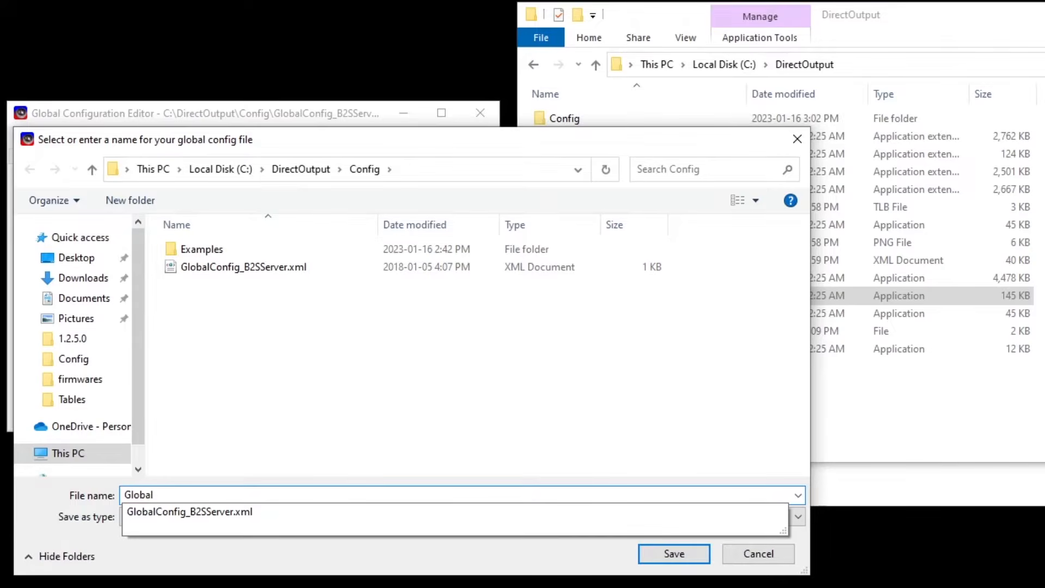
text(Config)
click(682, 554)
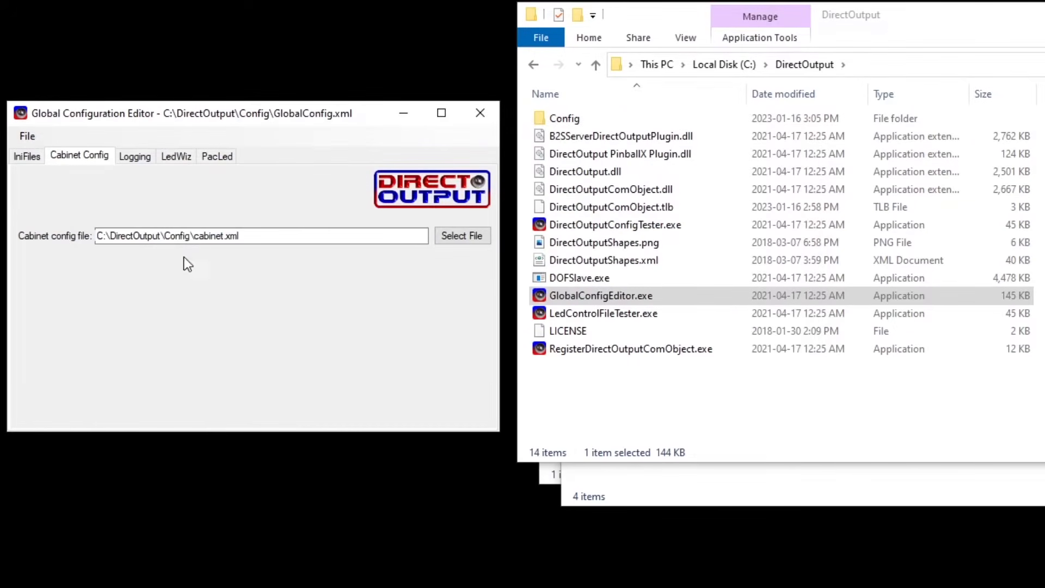
Save the global configuration as GlobalConfig_B2SServer in the Config folder, replacing the existing file, and close the Global Configuration Editor.
click(37, 139)
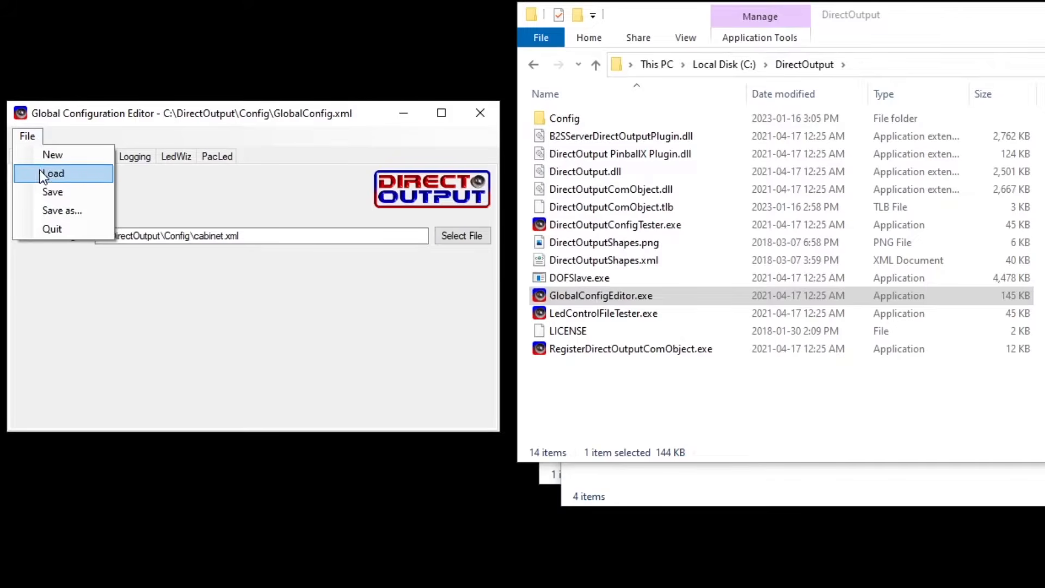
click(49, 212)
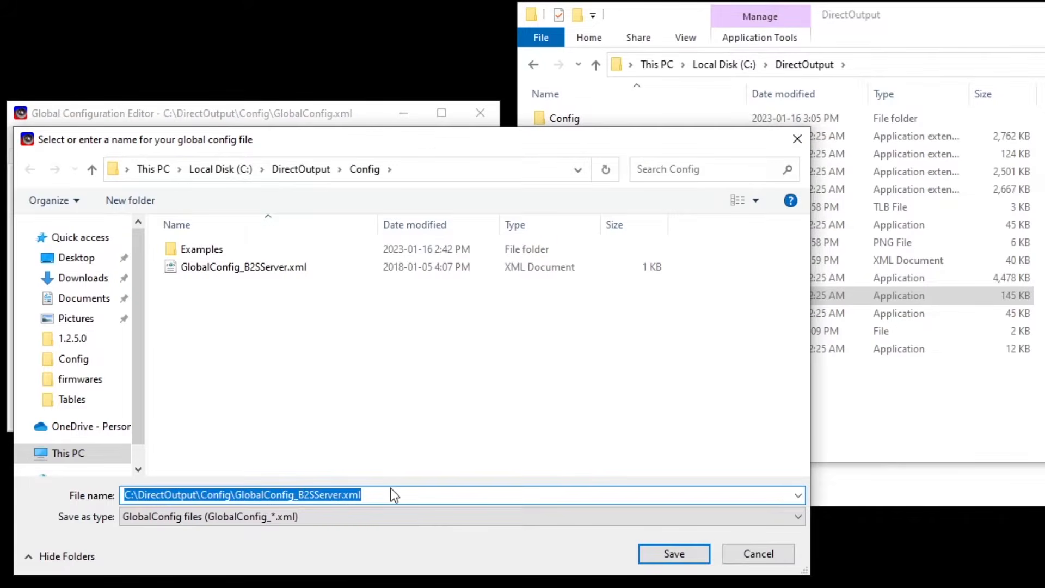
text(Glo)
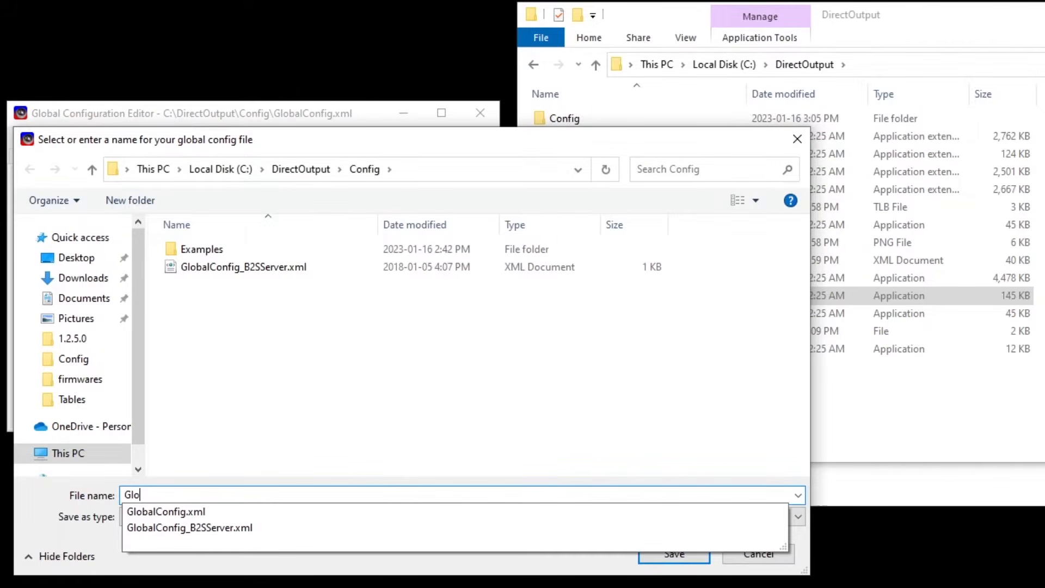
text(balConfig_B)
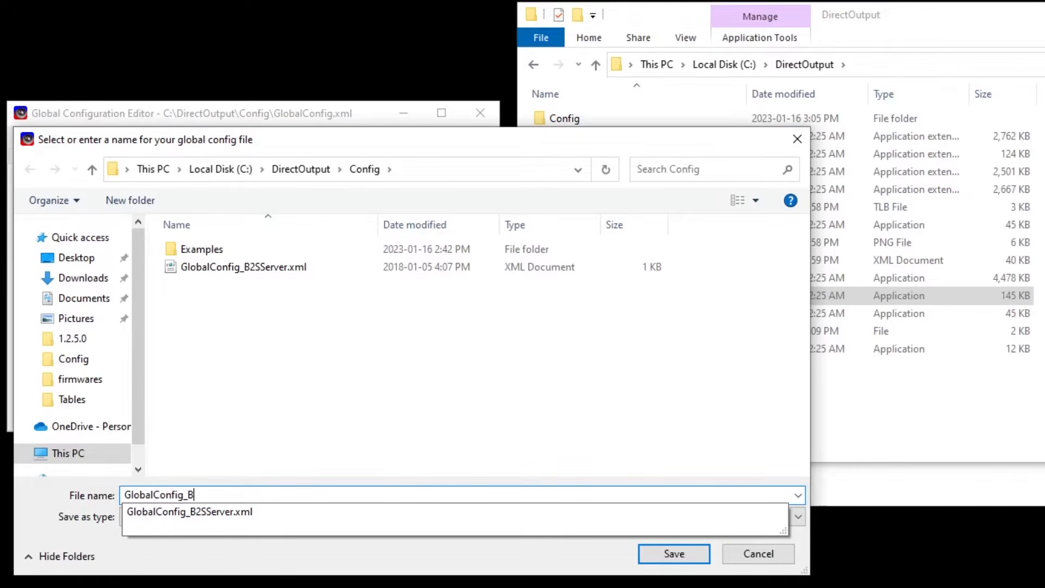
text(2Server)
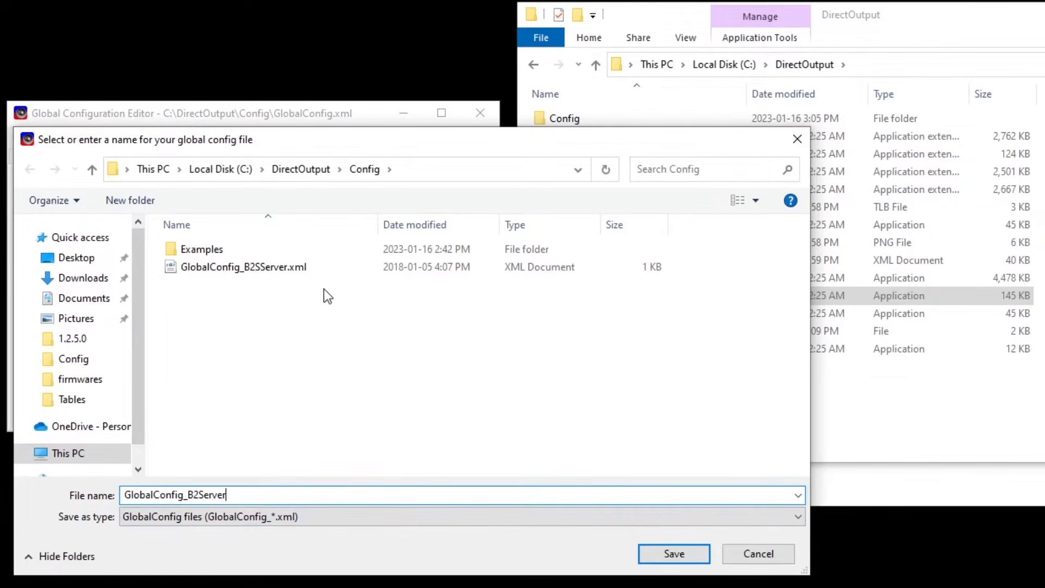
key(Left)
key(Left)
text(S)
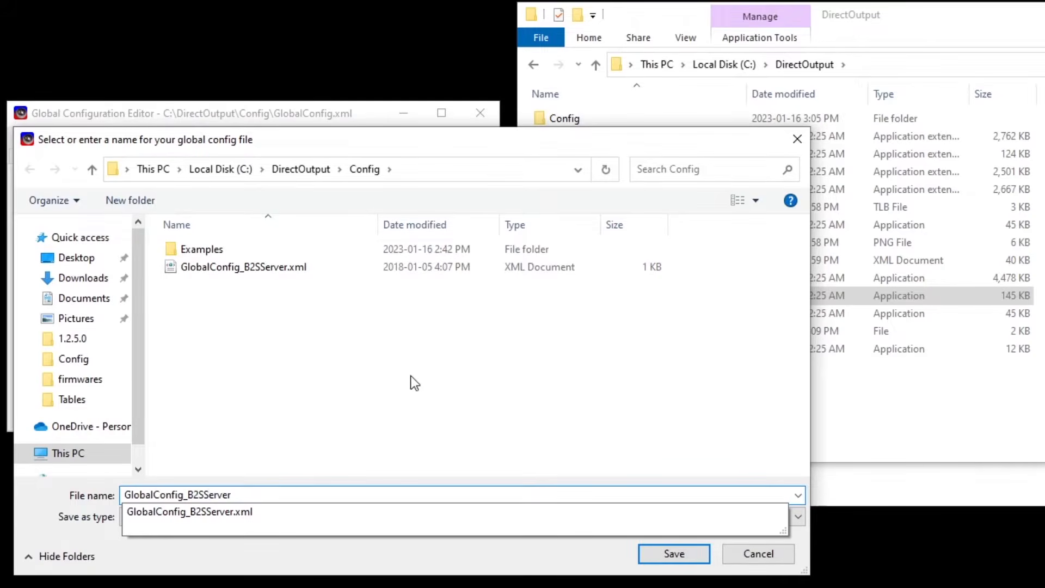
click(664, 560)
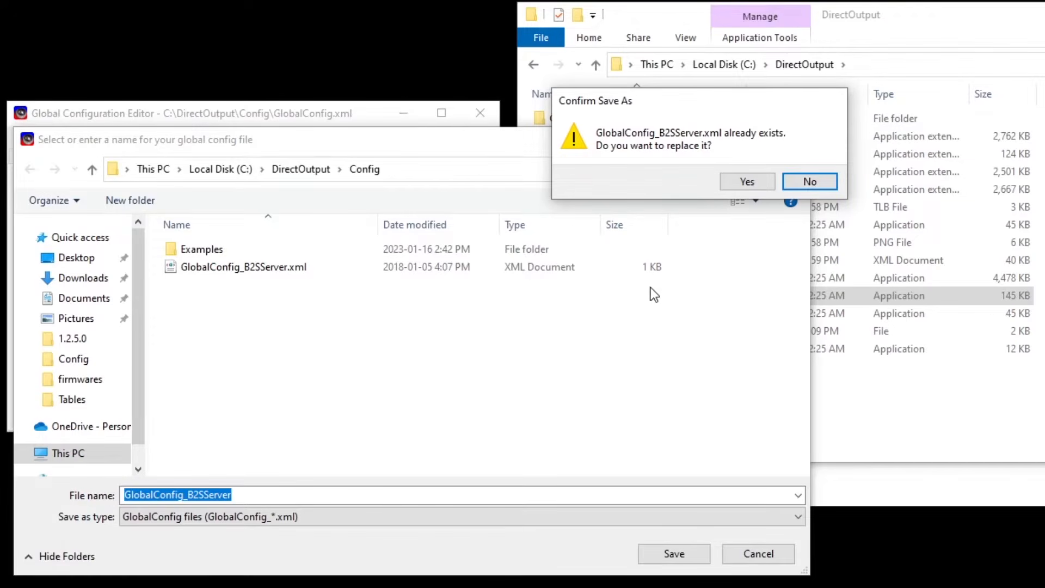
click(750, 184)
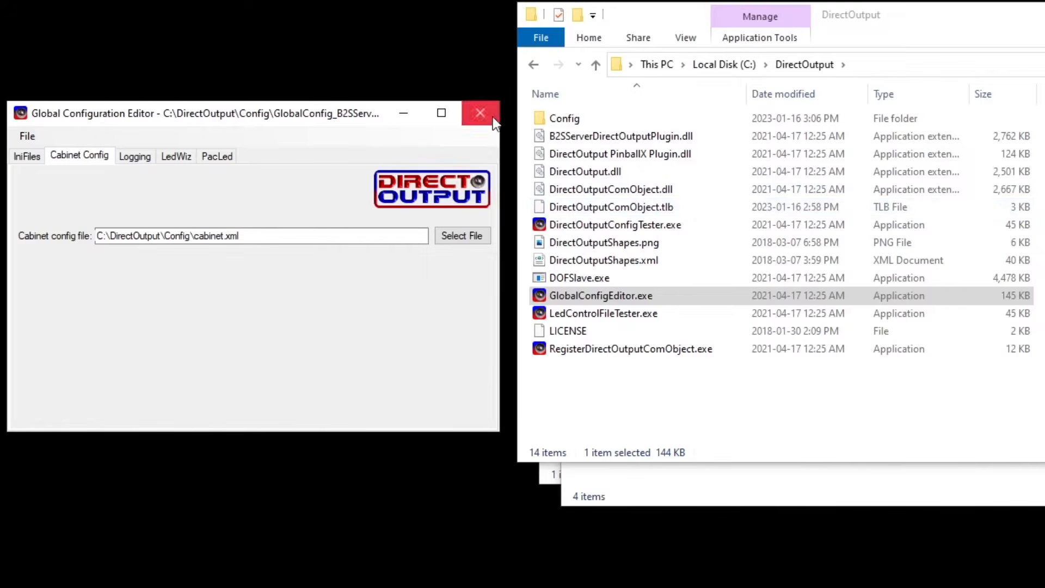
click(485, 110)
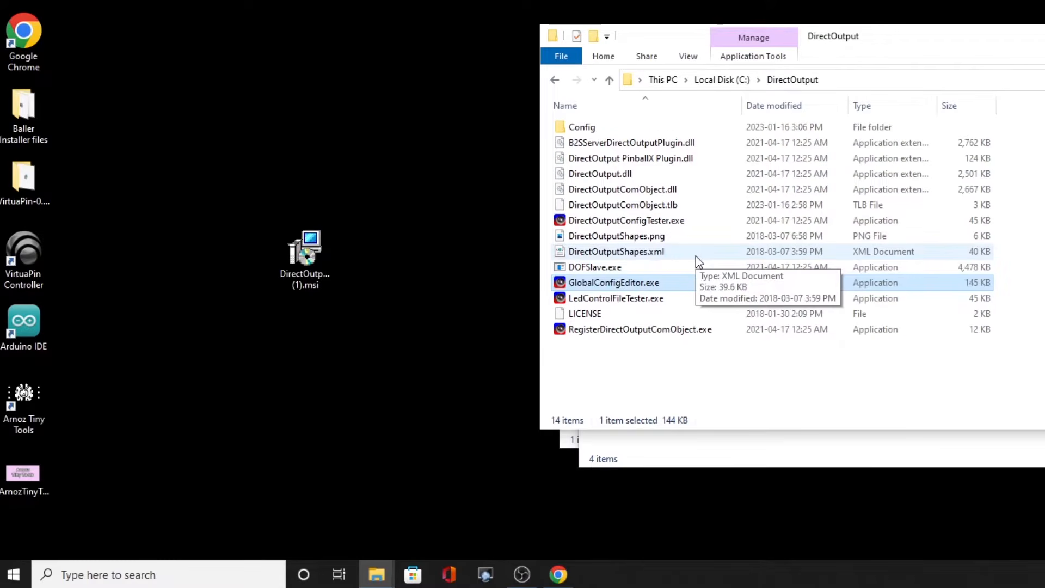
Switch to Chrome and go to the DOF Configtool site at configtool.vpuniverse.com.
click(559, 576)
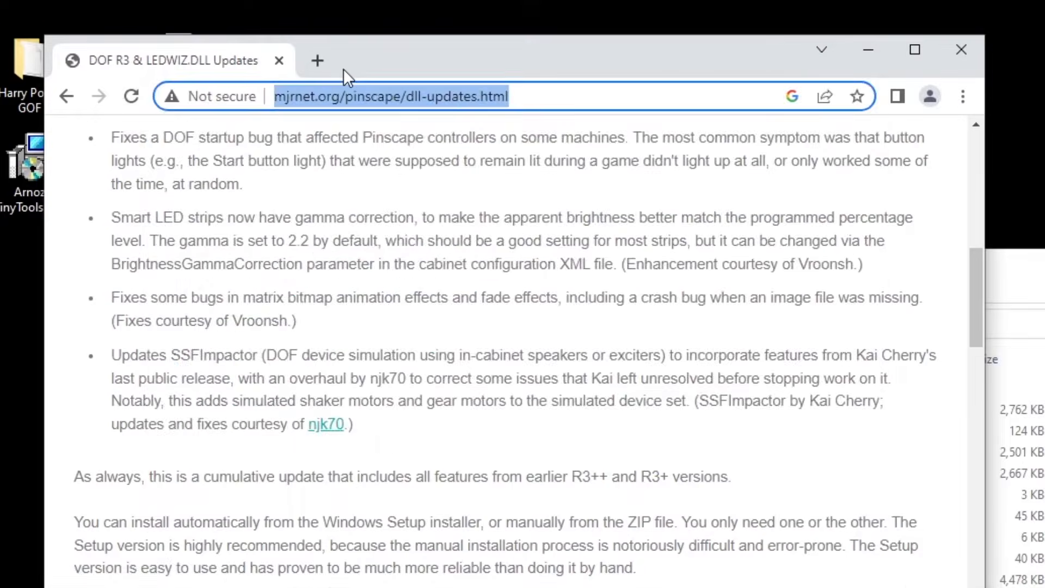
text(confi)
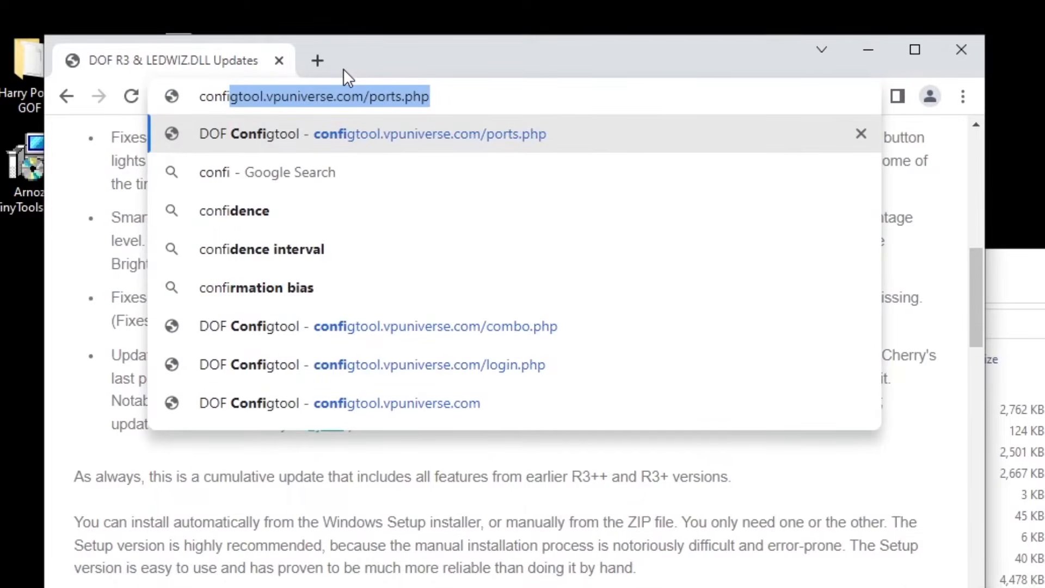
text(gtool)
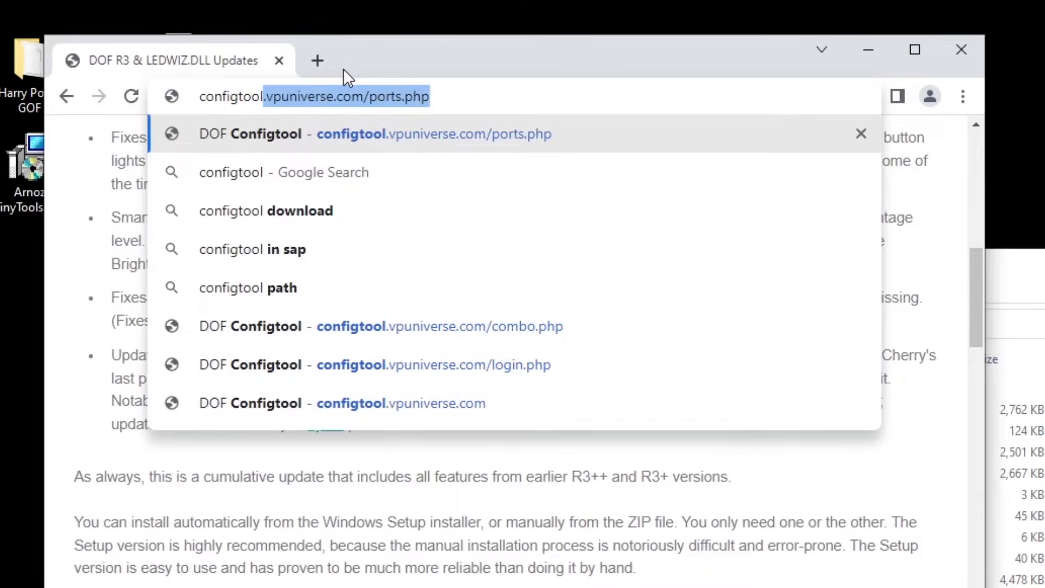
text(.vpuniverse)
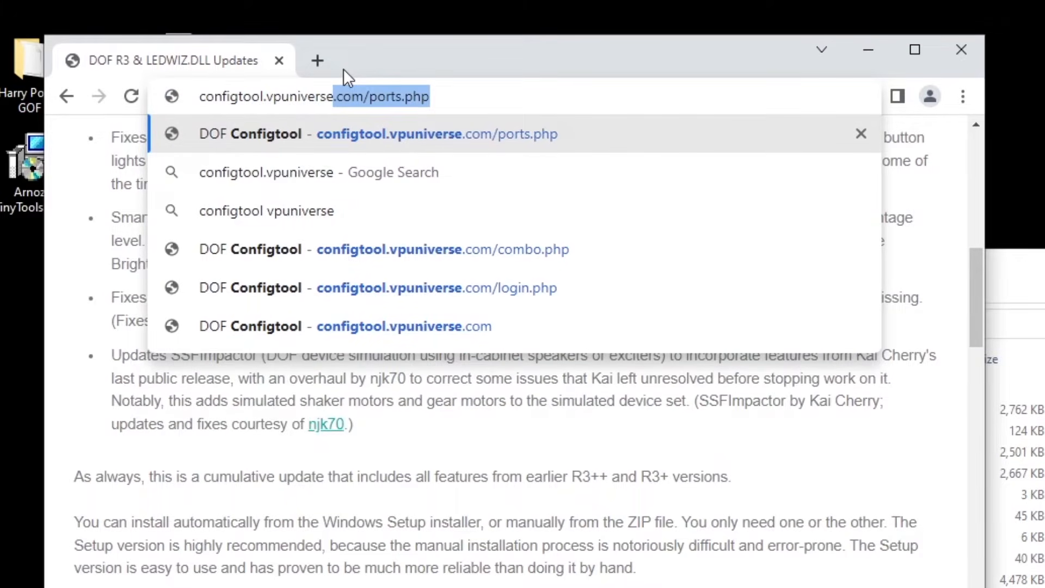
text(.com/)
key(Return)
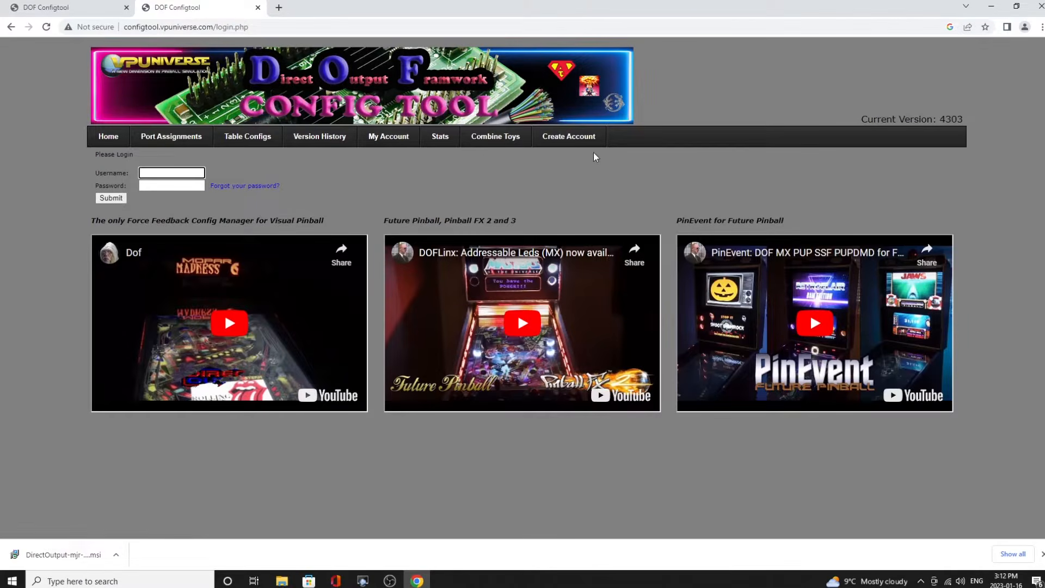
View the new user registration form of the DOF Configtool and return to its home page.
click(578, 138)
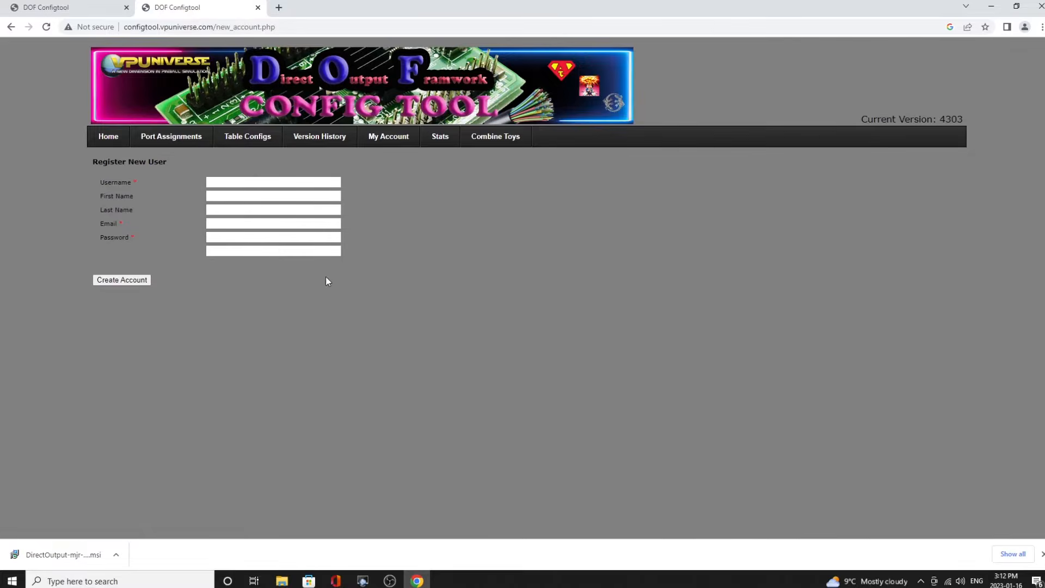
click(210, 182)
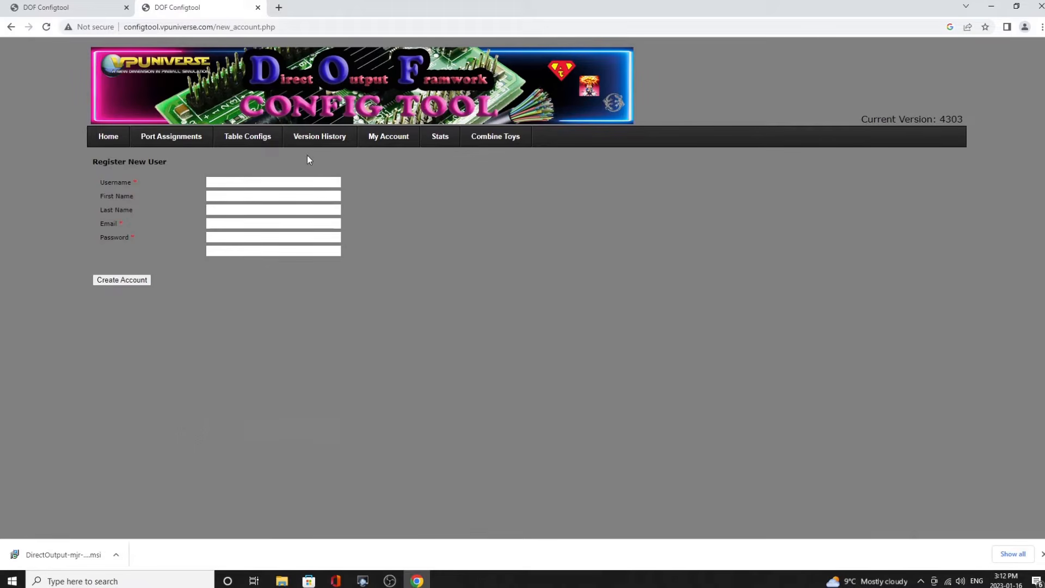
click(120, 139)
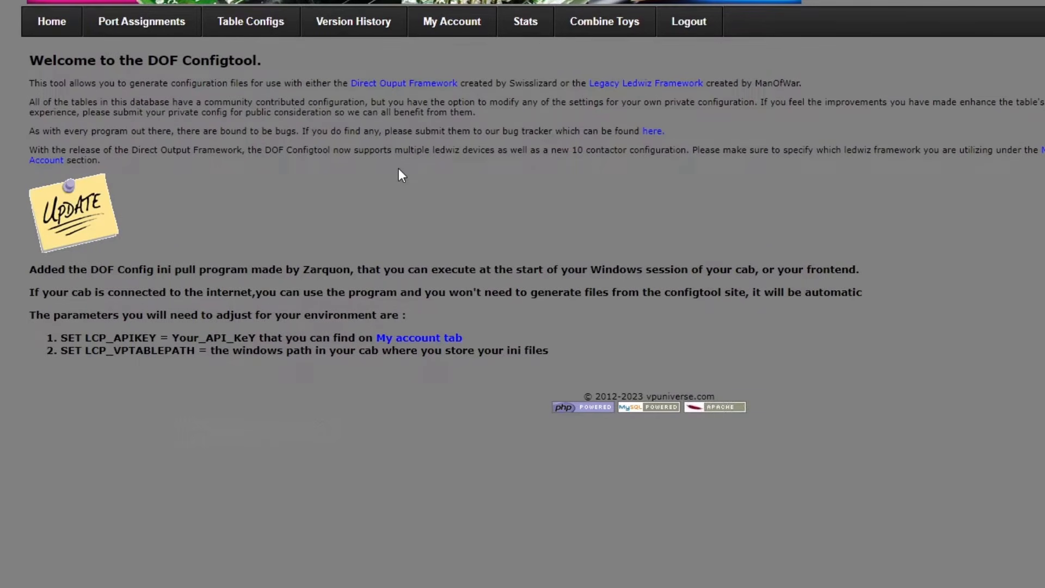
Set the number of WS2811 devices to 1 in the account settings and save them.
click(448, 33)
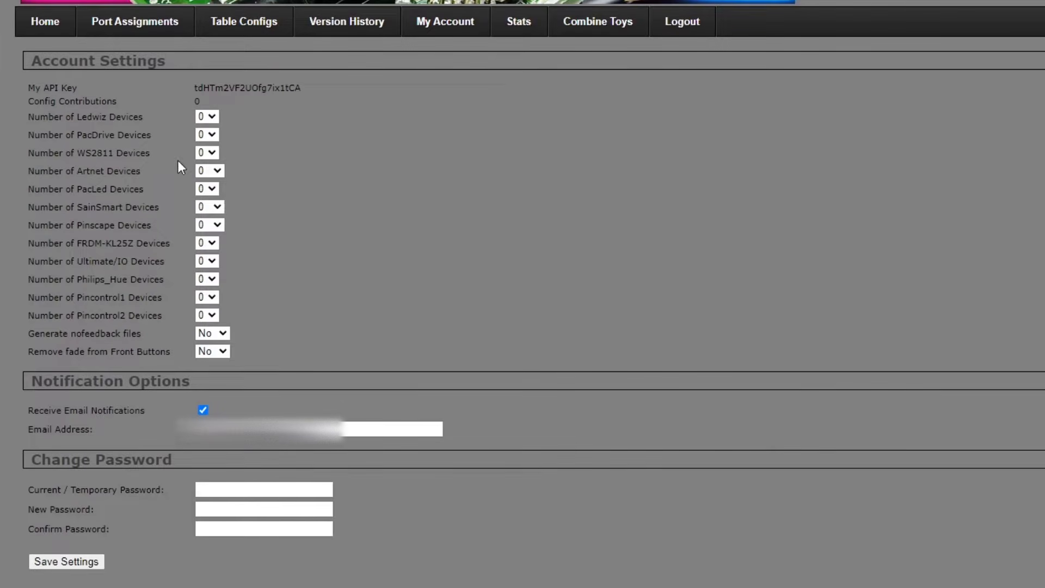
click(212, 154)
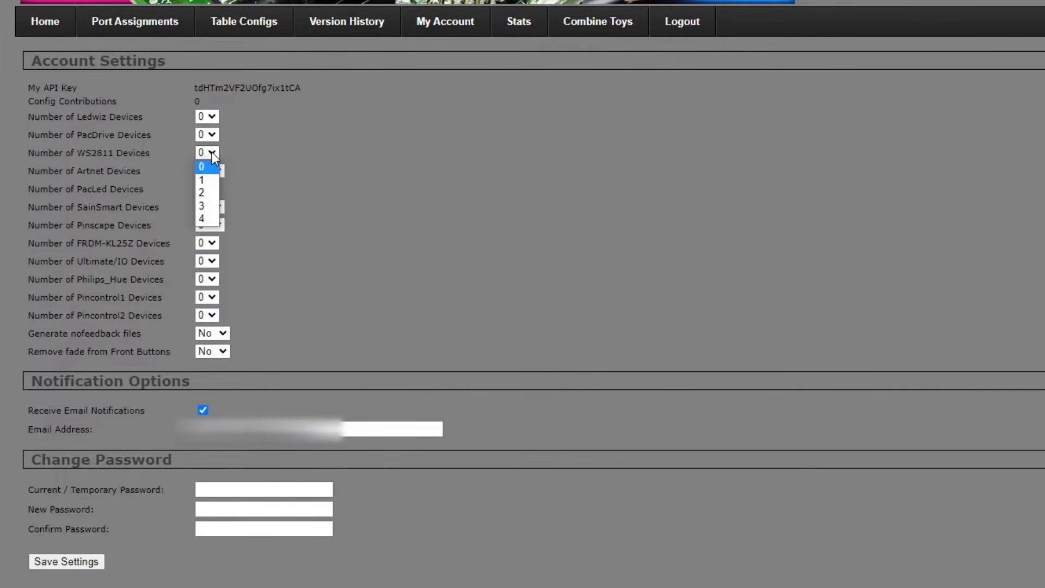
click(210, 181)
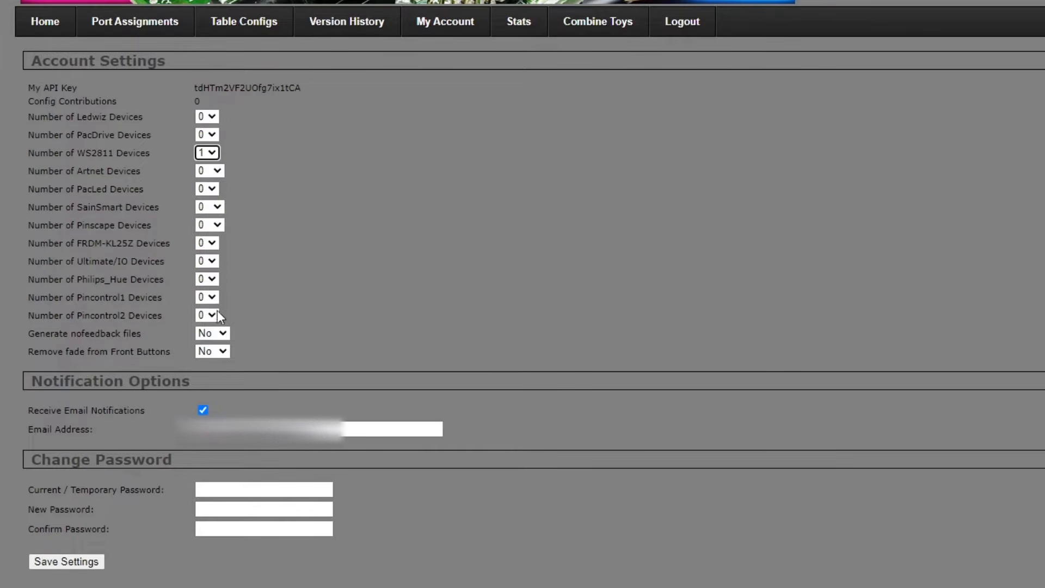
click(56, 567)
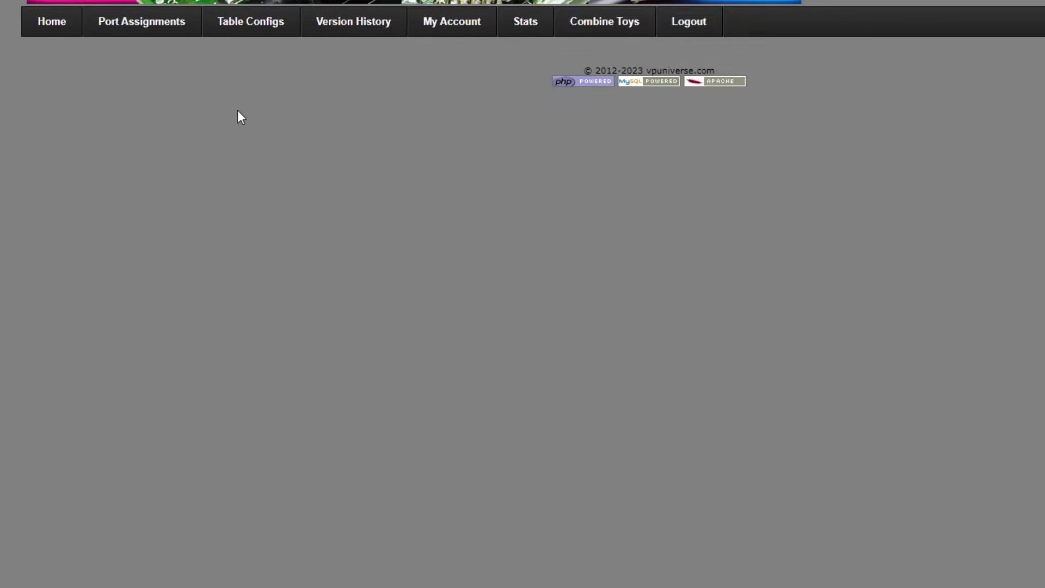
Open the port assignments for the WS2811 1 device and look through the toys available for Port 1.
click(167, 31)
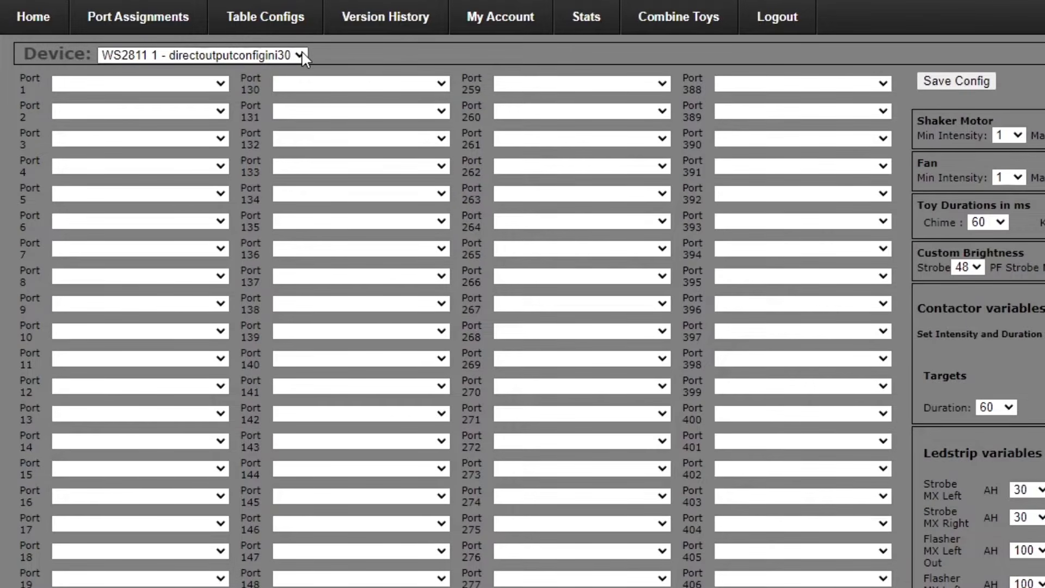
click(299, 55)
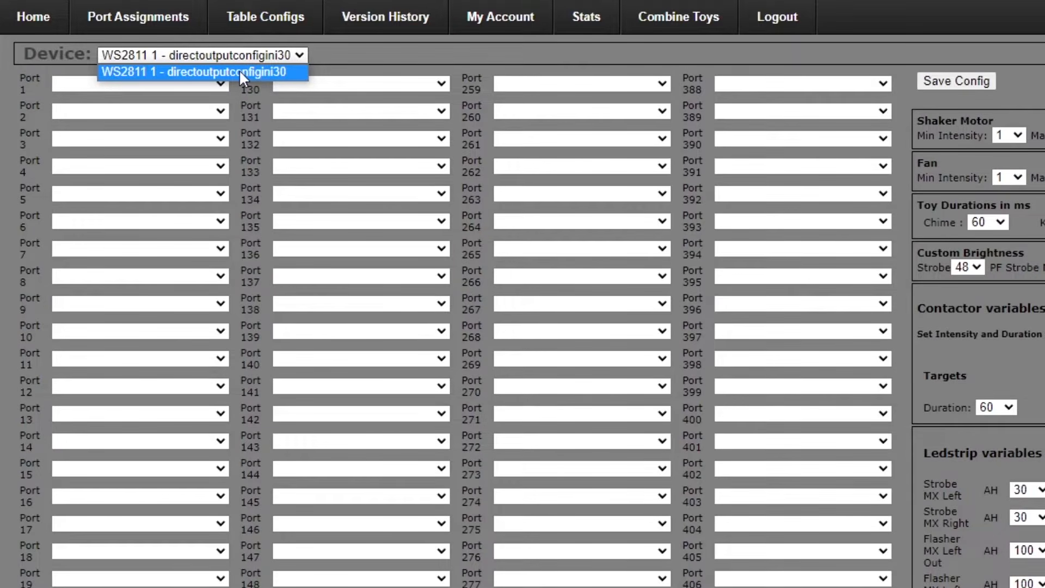
click(315, 58)
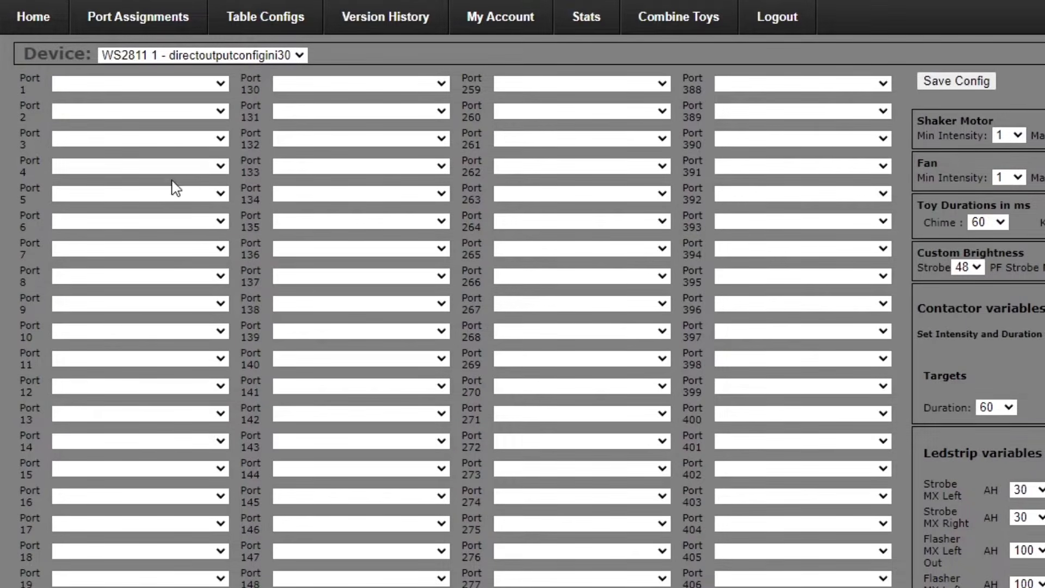
click(225, 84)
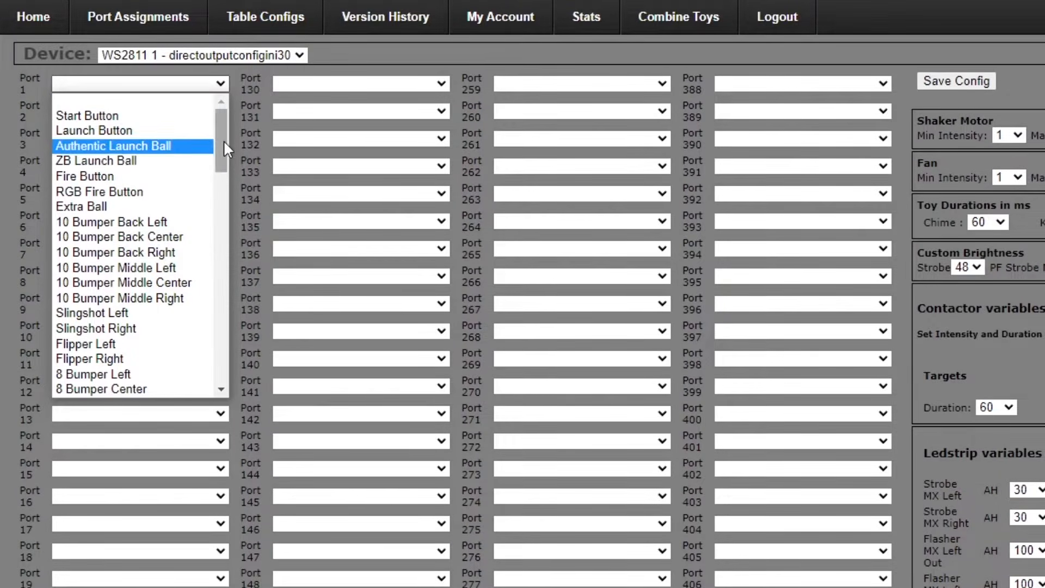
drag(223, 141, 227, 195)
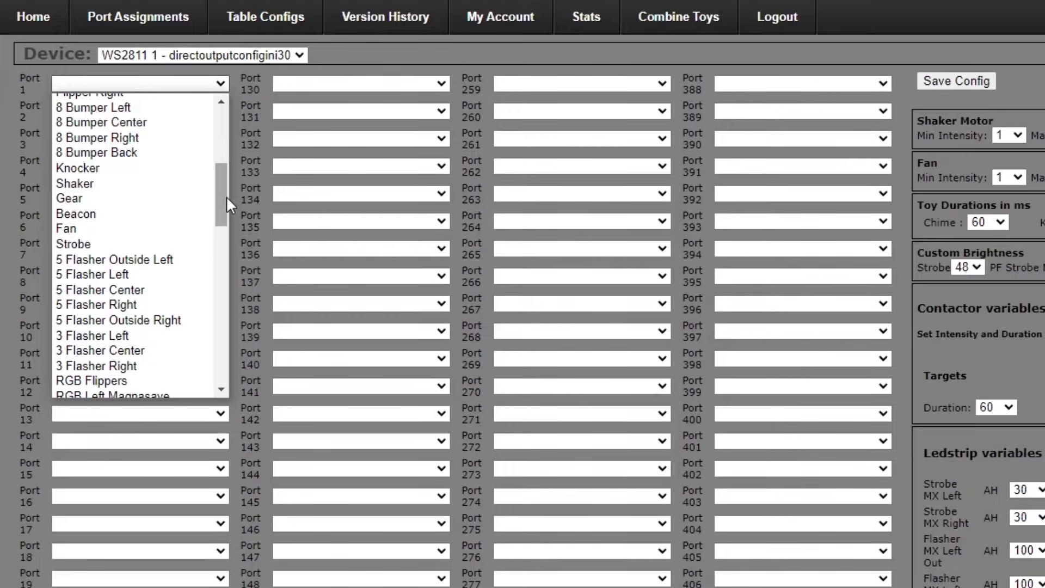
drag(223, 195, 213, 274)
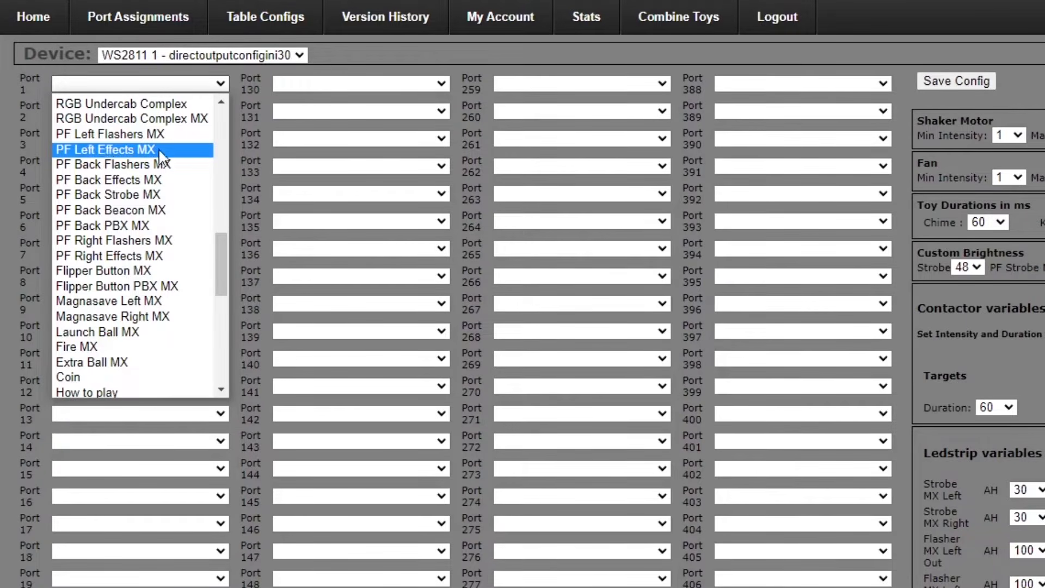
key(Escape)
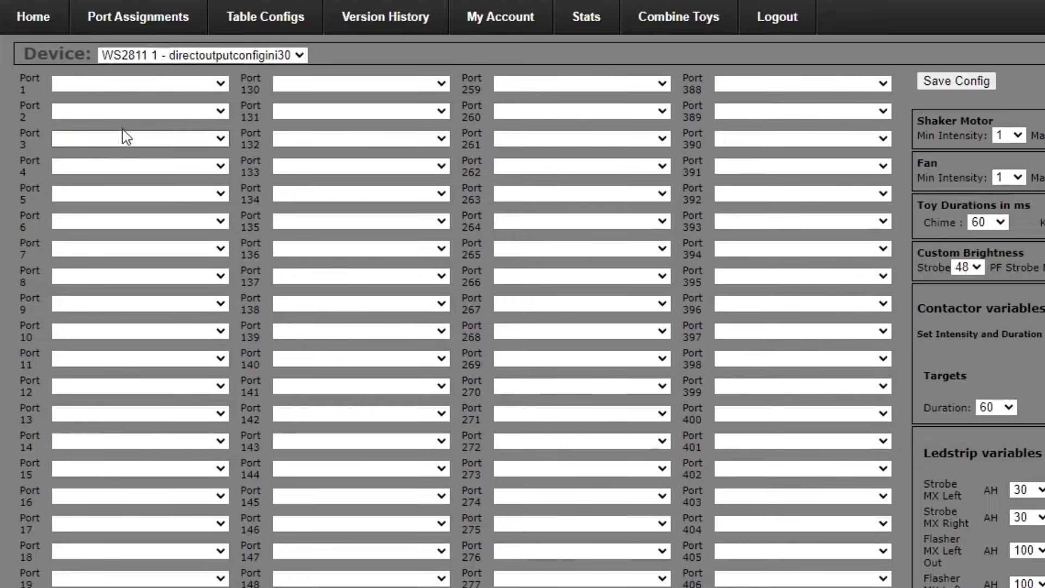
In the toy combo management, start a new RGB Addressable combo with PF Left Flashers MX as Toy 1.
click(679, 27)
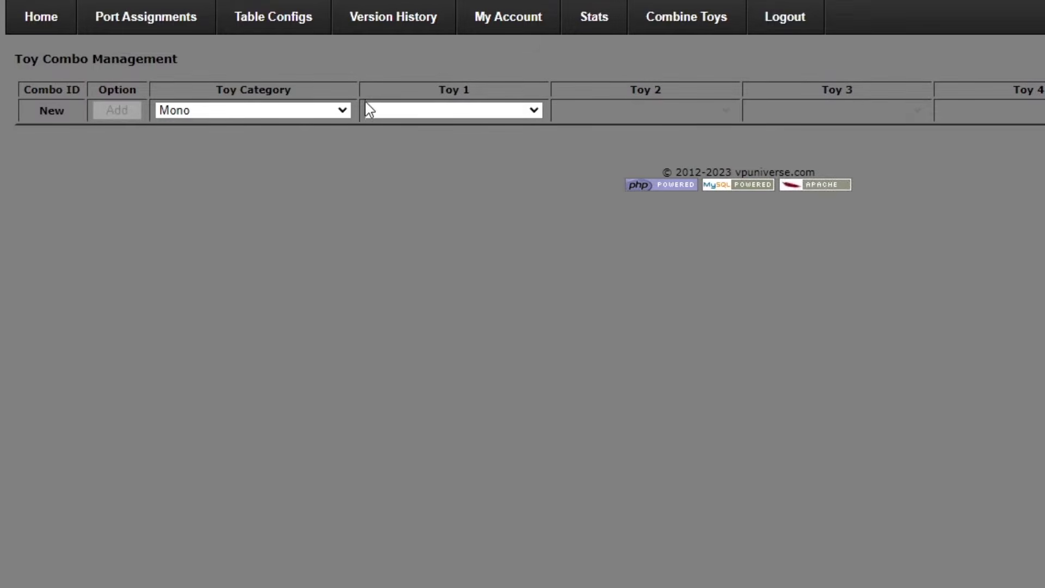
click(338, 109)
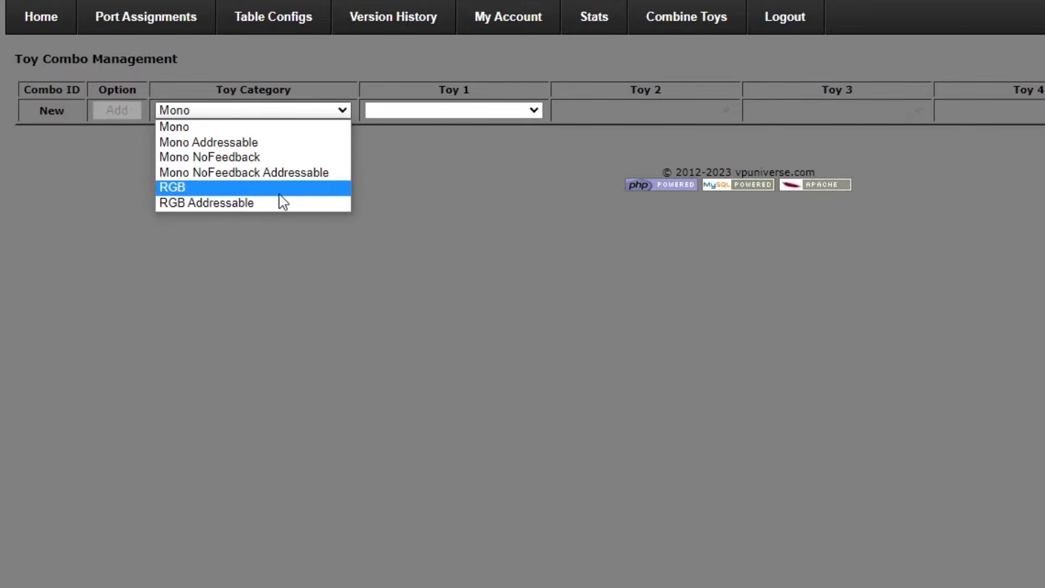
click(257, 209)
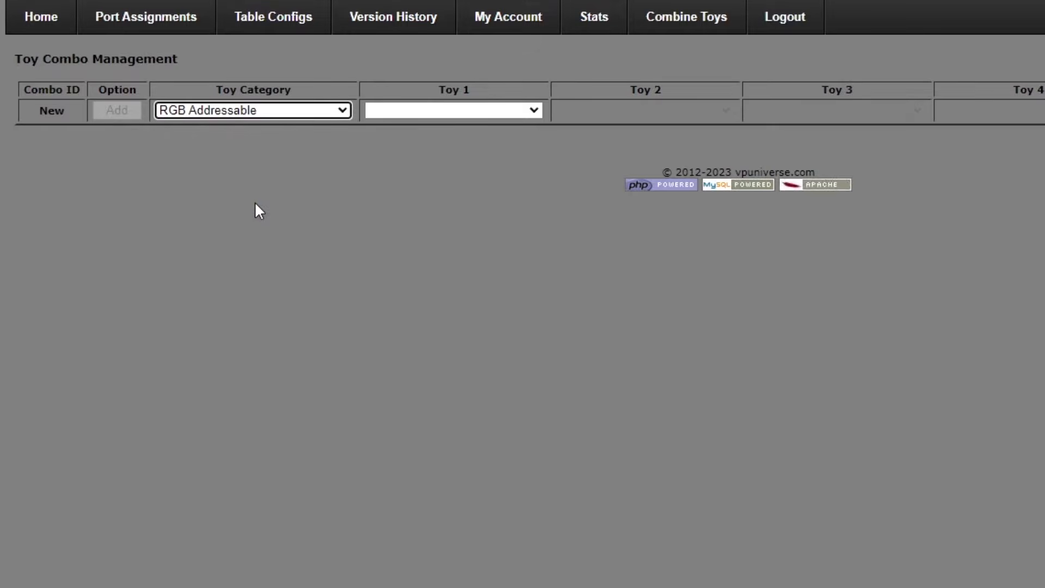
click(535, 112)
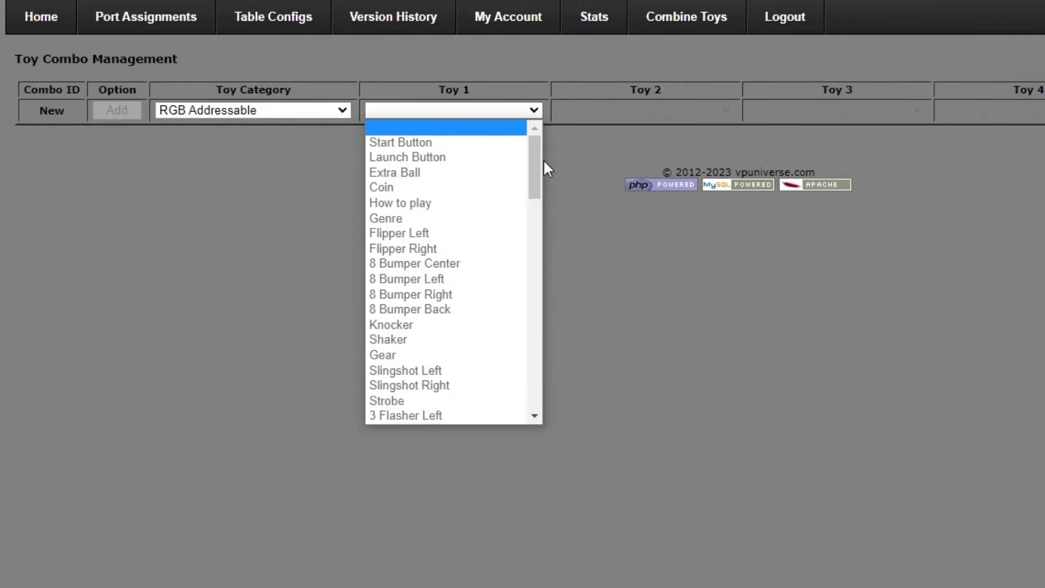
drag(535, 159, 534, 290)
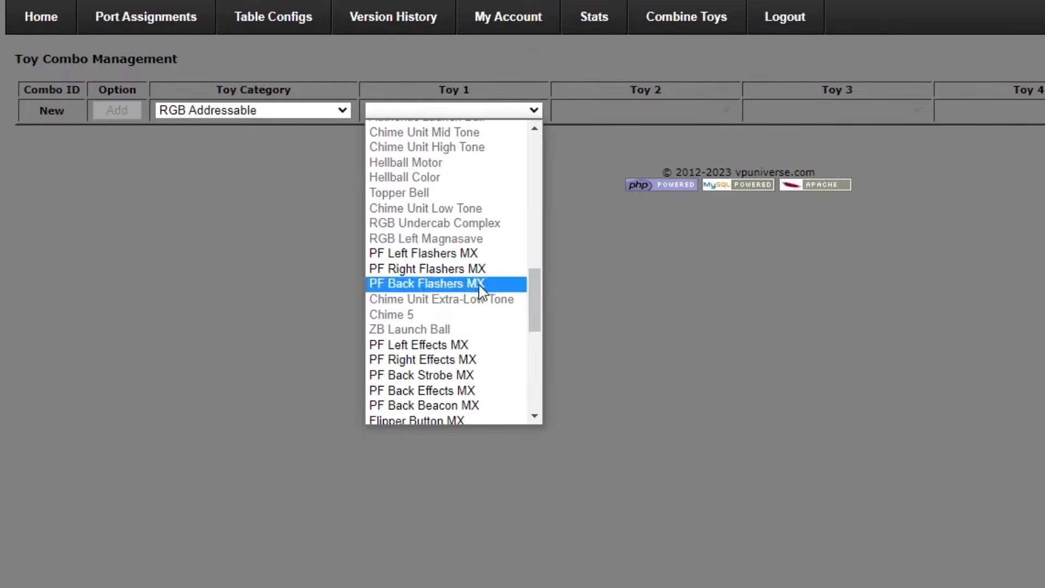
click(400, 256)
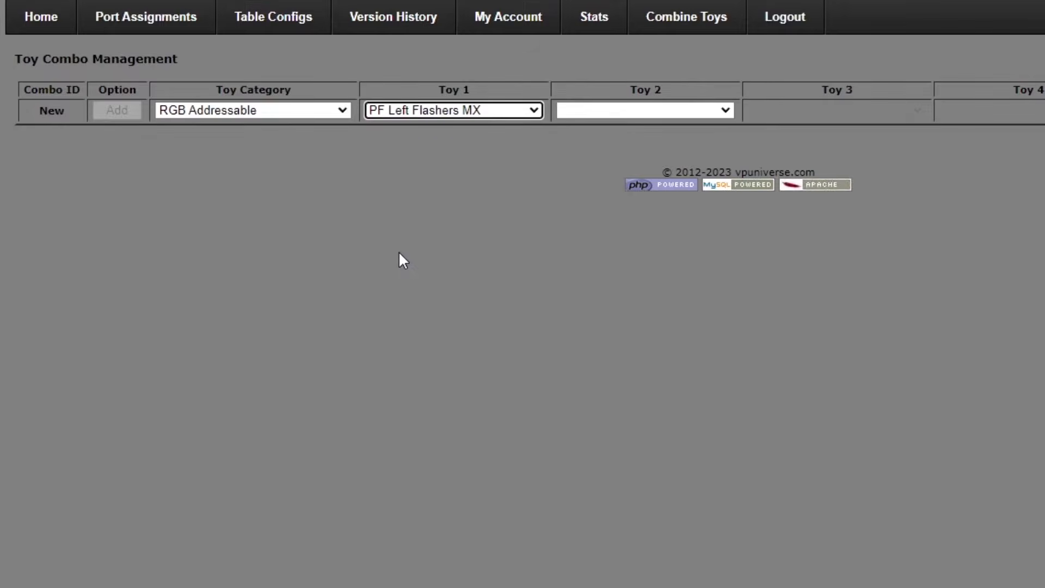
Set Toy 2 of the new combo to PF Left Effects MX, leave Toy 3 empty, and add the combo.
click(725, 111)
scroll(659, 234, down, 10)
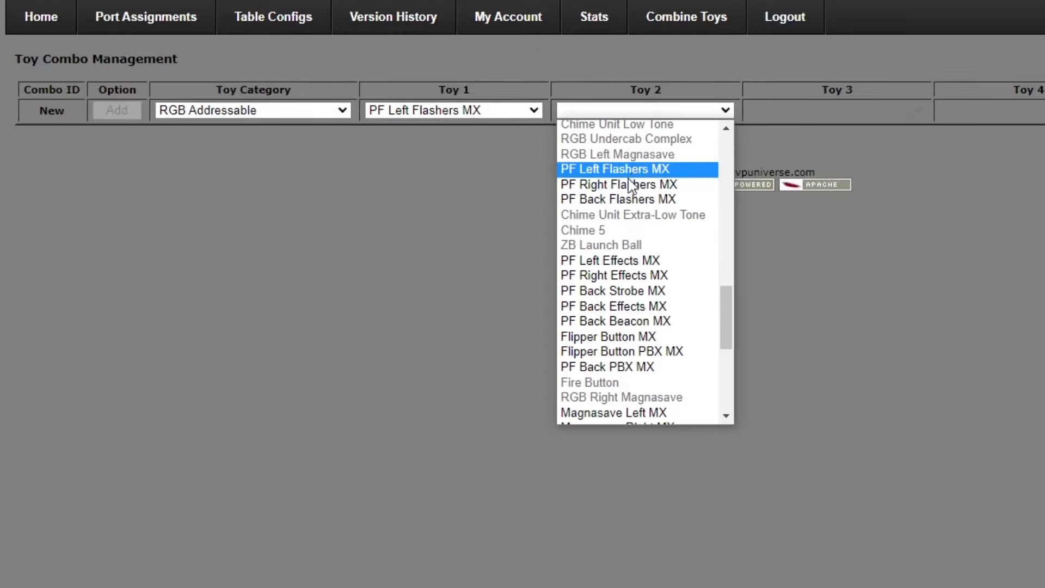
click(614, 262)
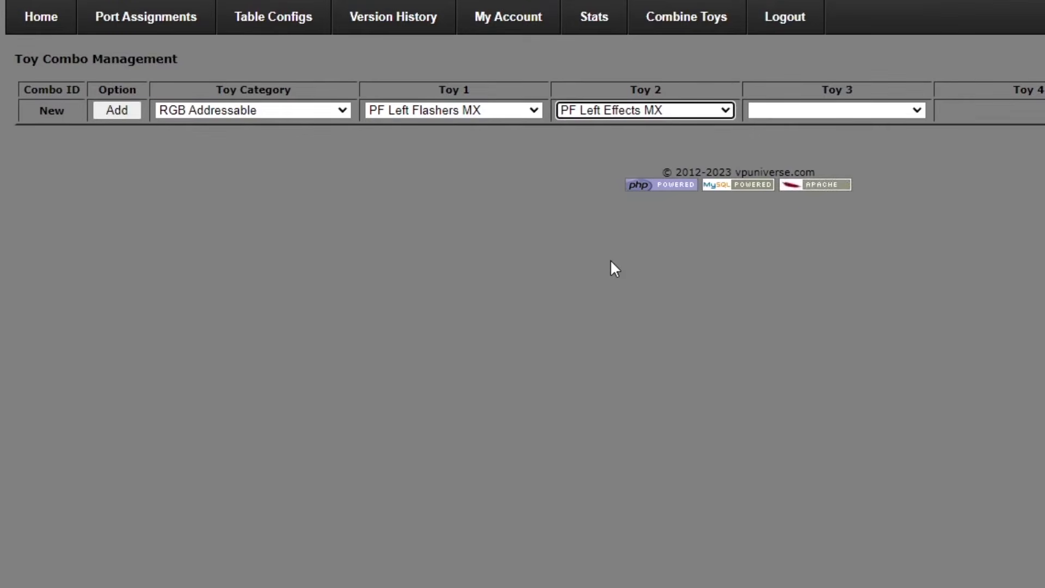
click(917, 111)
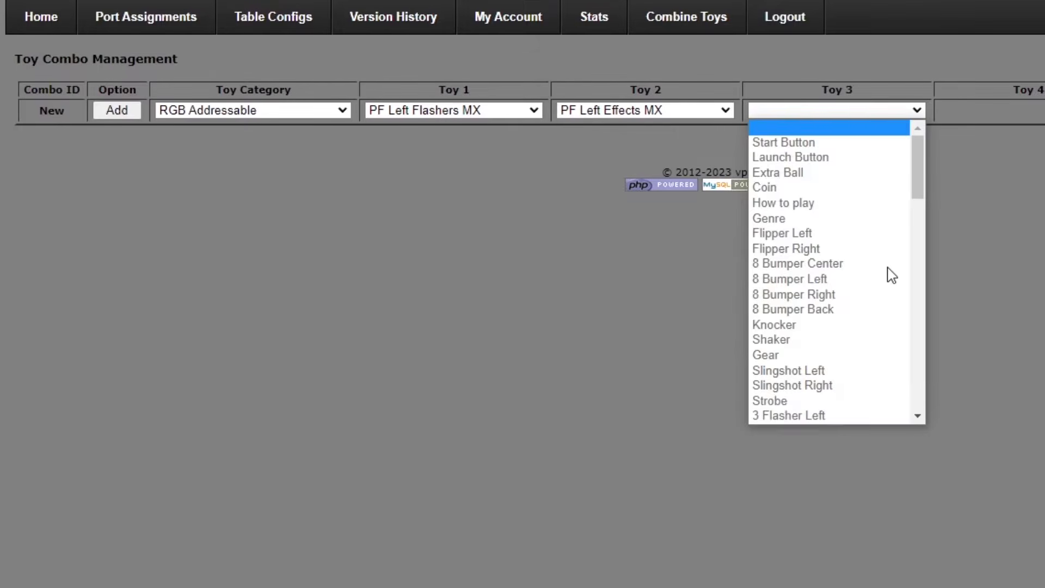
scroll(887, 273, down, 5)
drag(913, 329, 921, 305)
click(660, 267)
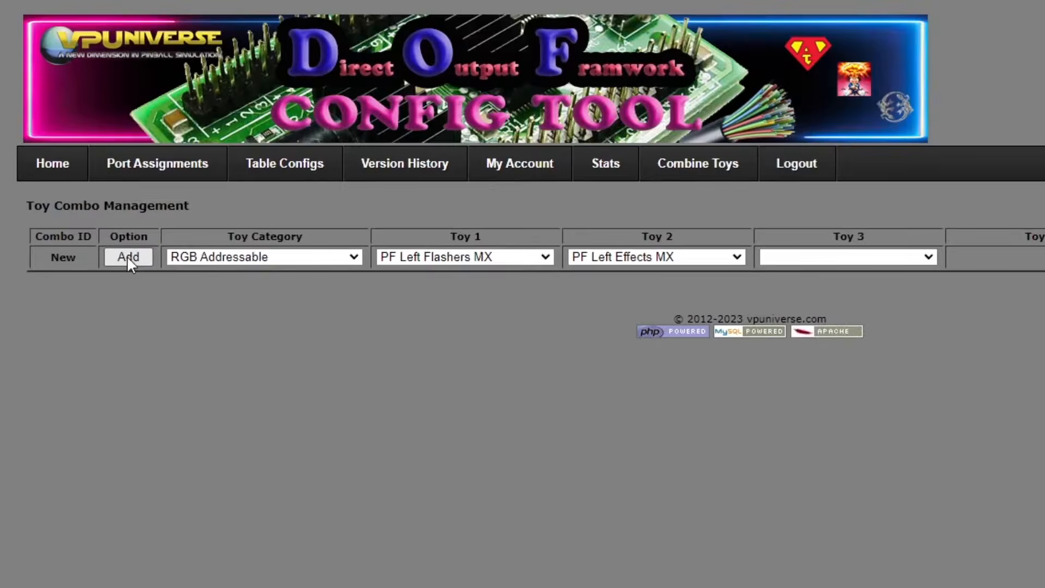
click(116, 111)
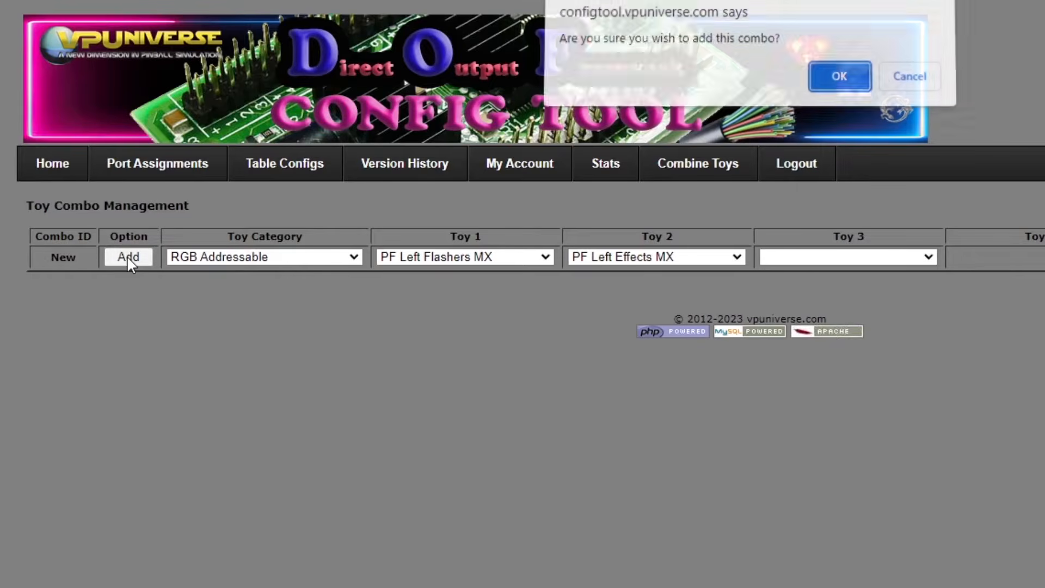
click(833, 93)
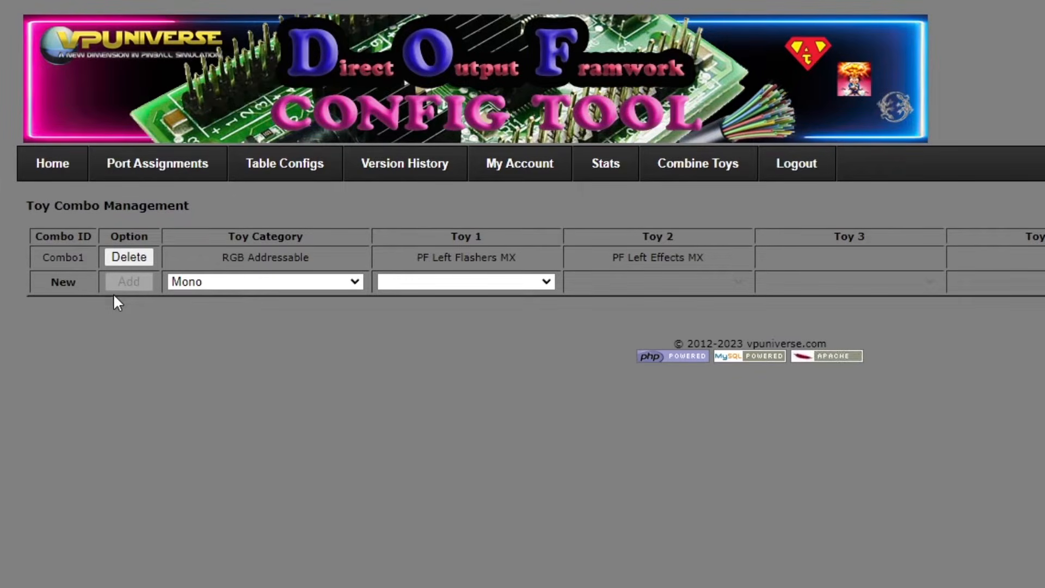
Start a second combo in the RGB Addressable category with PF Right Flashers MX as Toy 1.
click(354, 279)
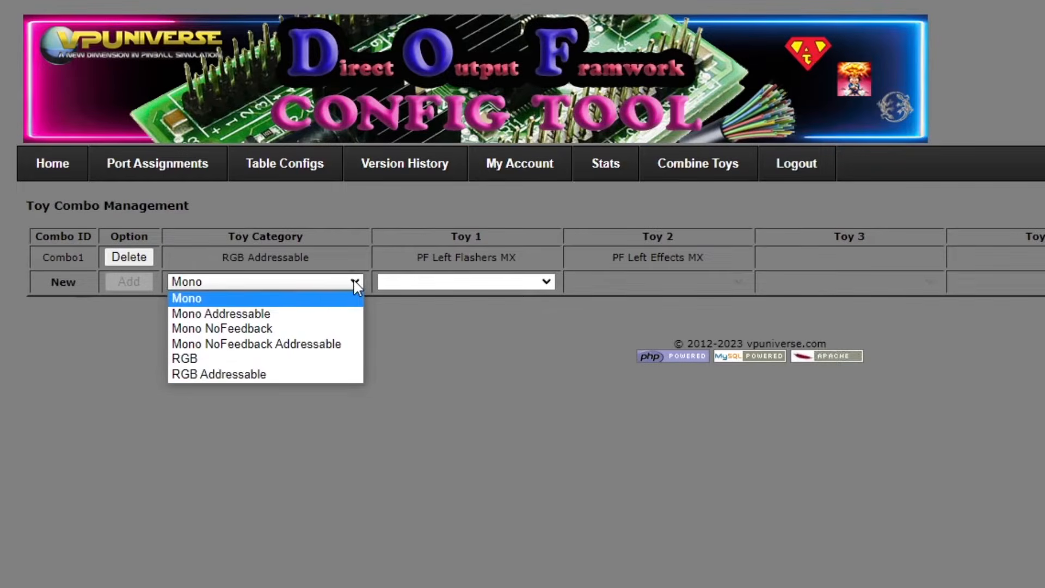
click(284, 375)
click(548, 282)
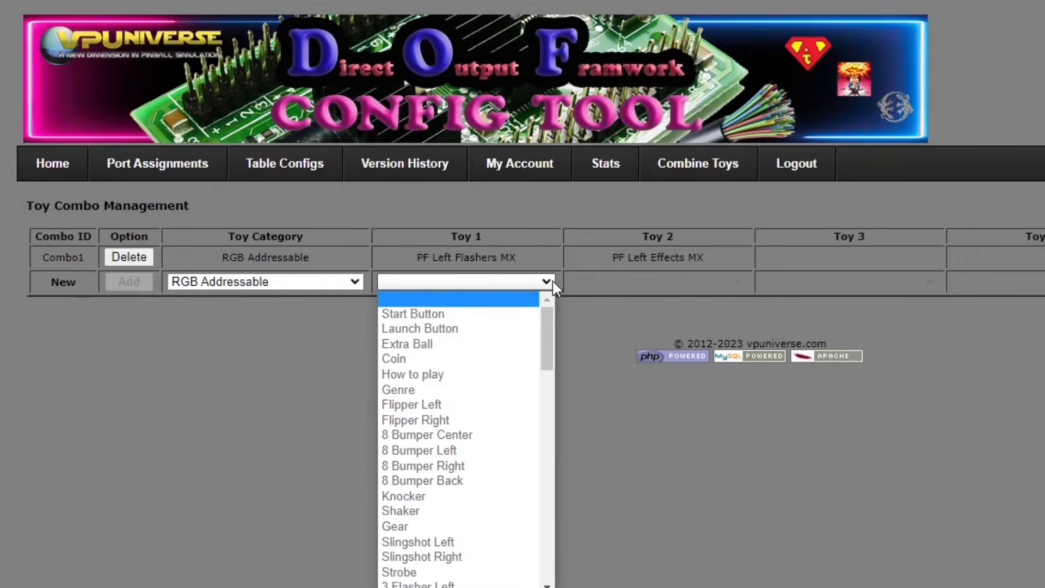
scroll(493, 440, down, 10)
scroll(495, 441, down, 3)
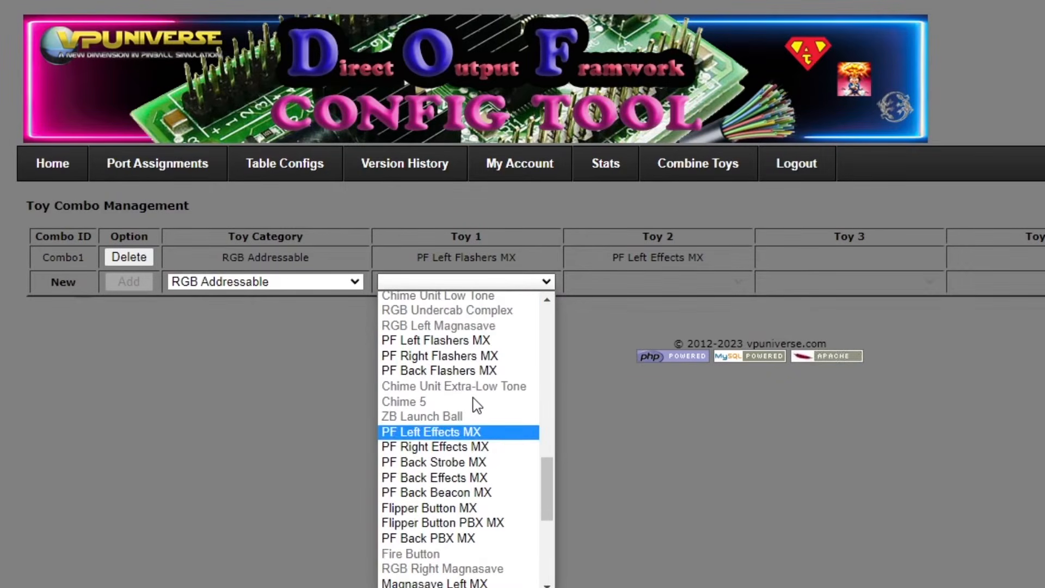
click(441, 356)
Set Toy 2 of the second combo to PF Right Effects MX and add the combo.
click(733, 282)
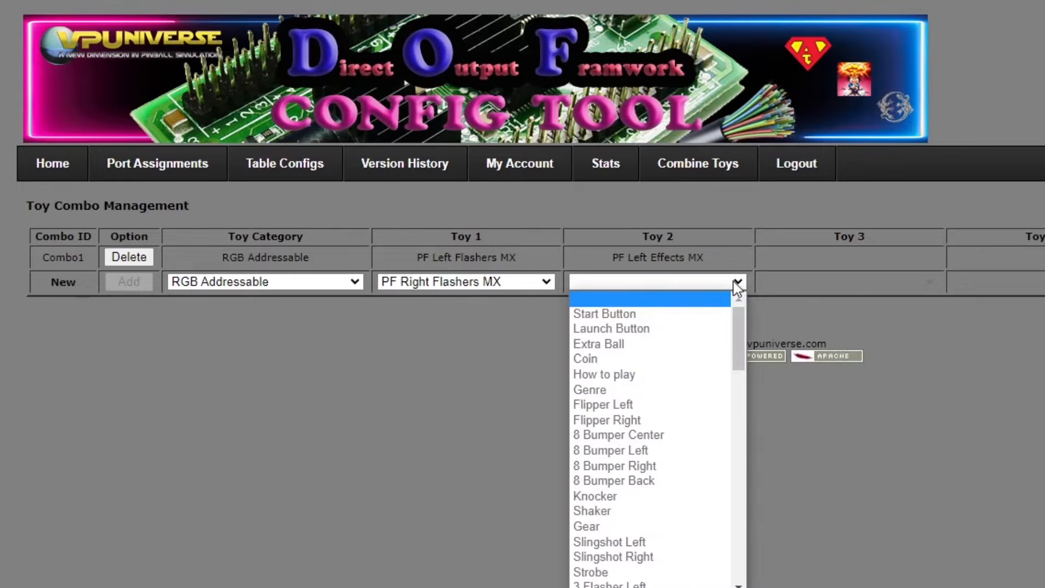
scroll(707, 381, down, 8)
scroll(708, 403, down, 3)
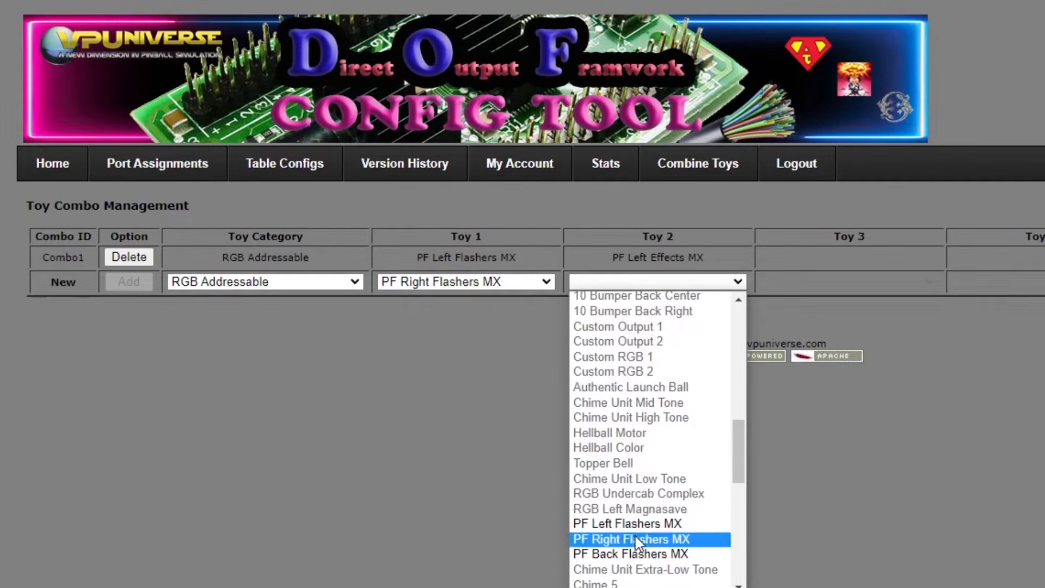
scroll(638, 539, down, 3)
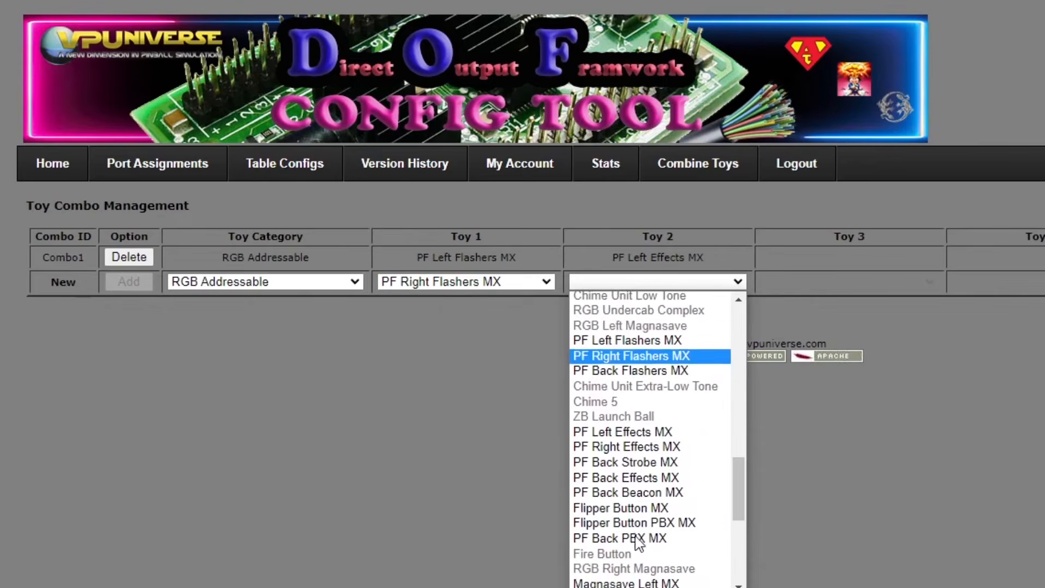
click(631, 447)
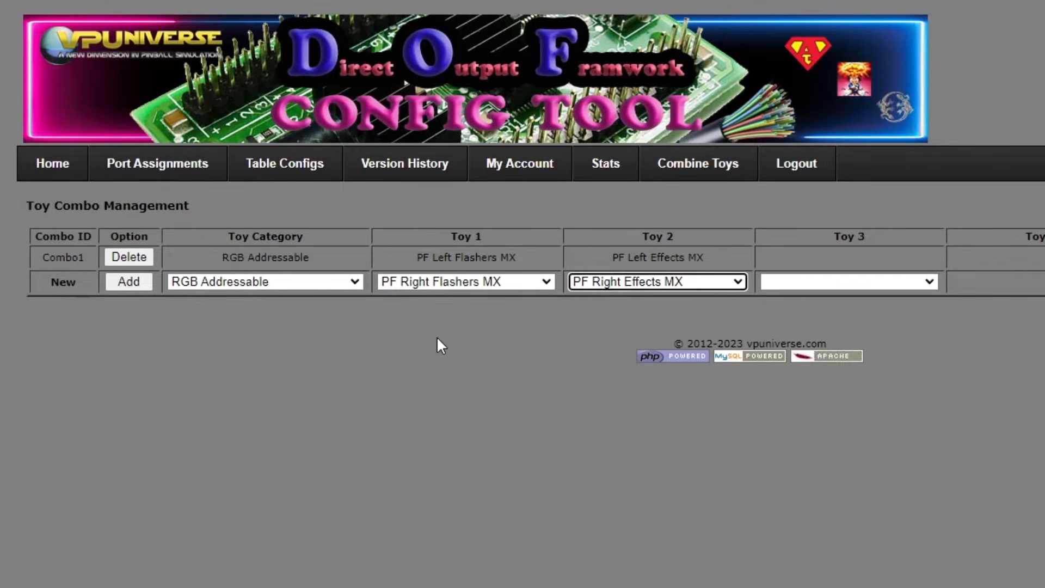
click(139, 282)
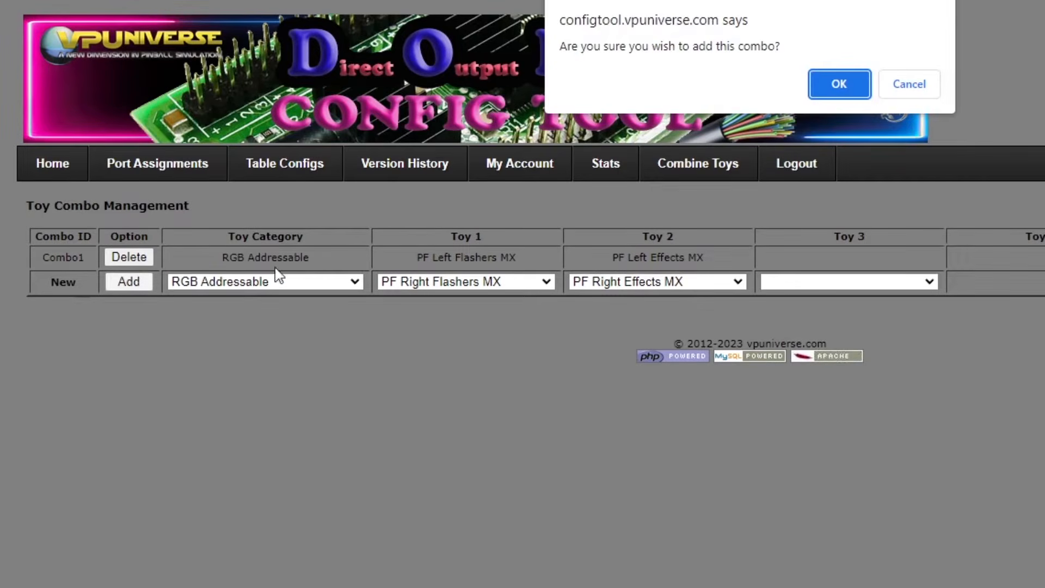
click(839, 84)
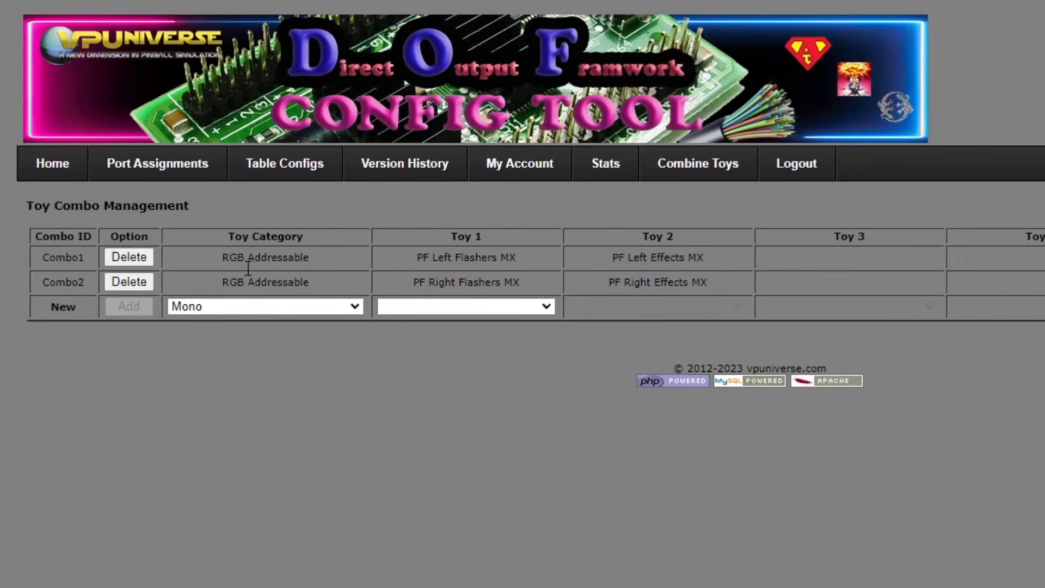
Start a third combo in the RGB Addressable category with PF Back Flashers MX as Toy 1.
click(354, 306)
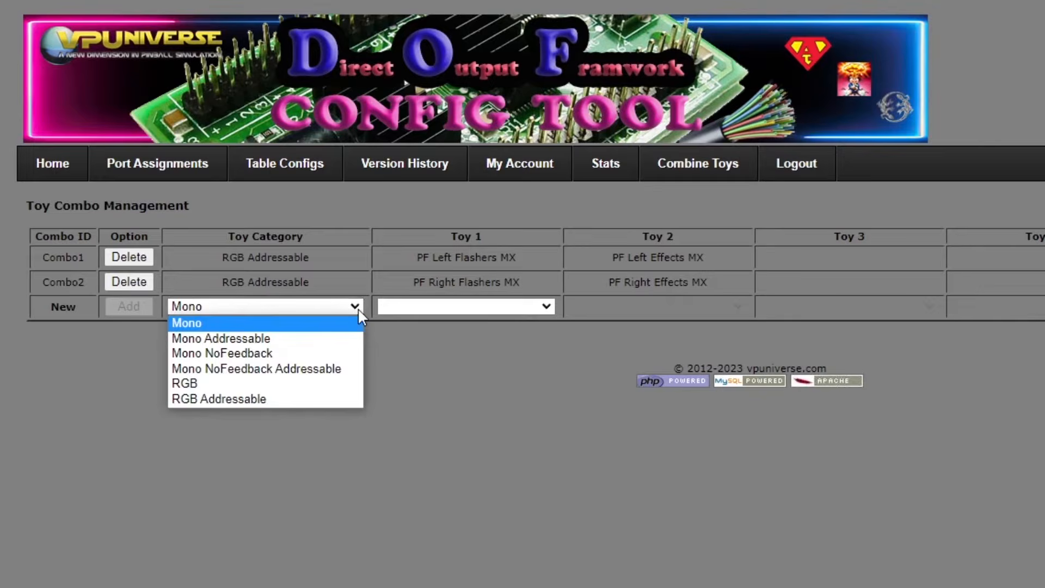
click(281, 399)
click(545, 306)
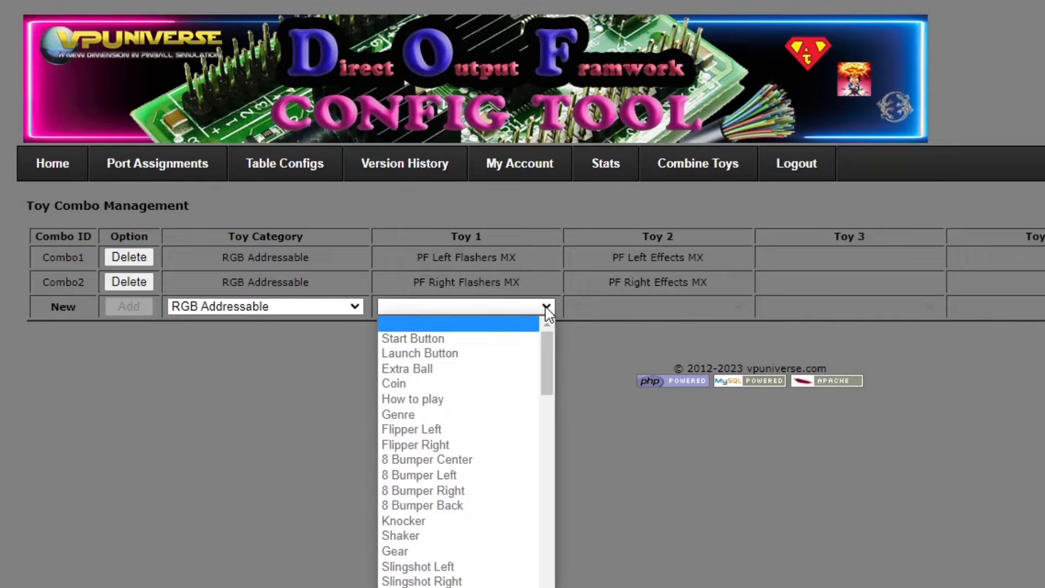
scroll(509, 395, down, 6)
scroll(509, 394, down, 4)
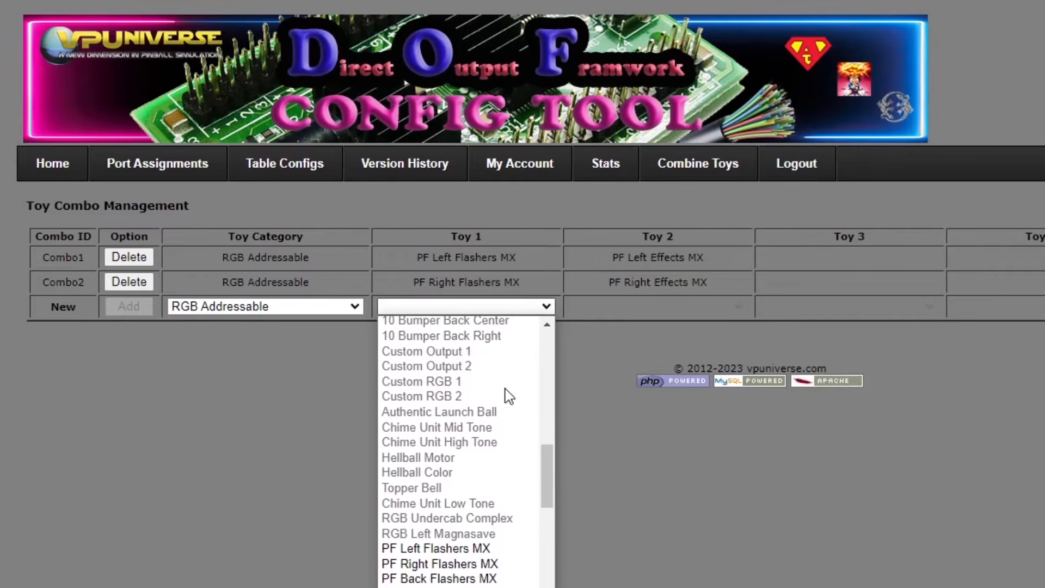
click(457, 579)
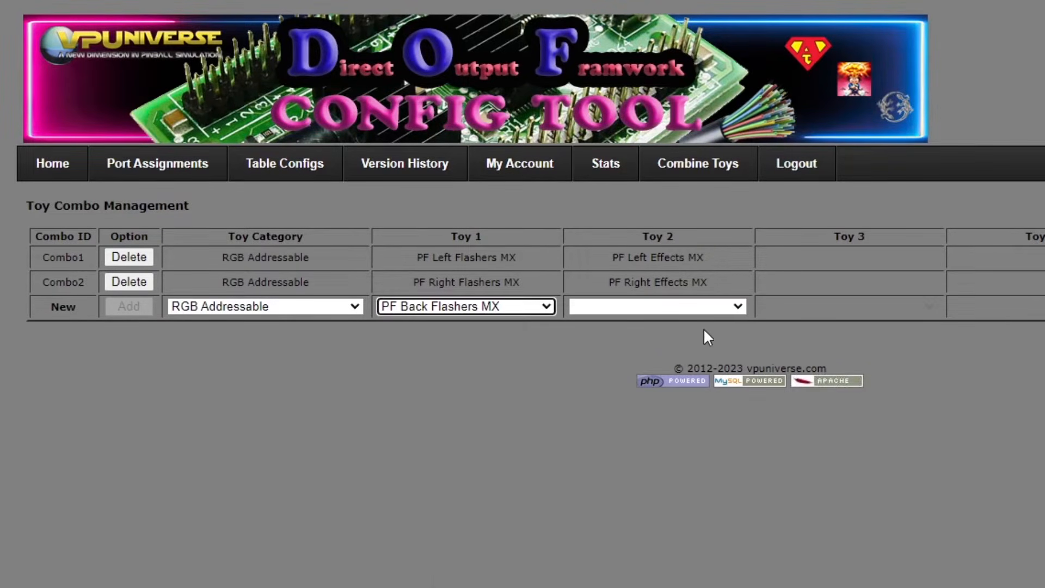
Set Toy 2 of the third combo to PF Back Strobe MX and Toy 3 to PF Back Effects MX.
click(737, 308)
scroll(707, 385, down, 10)
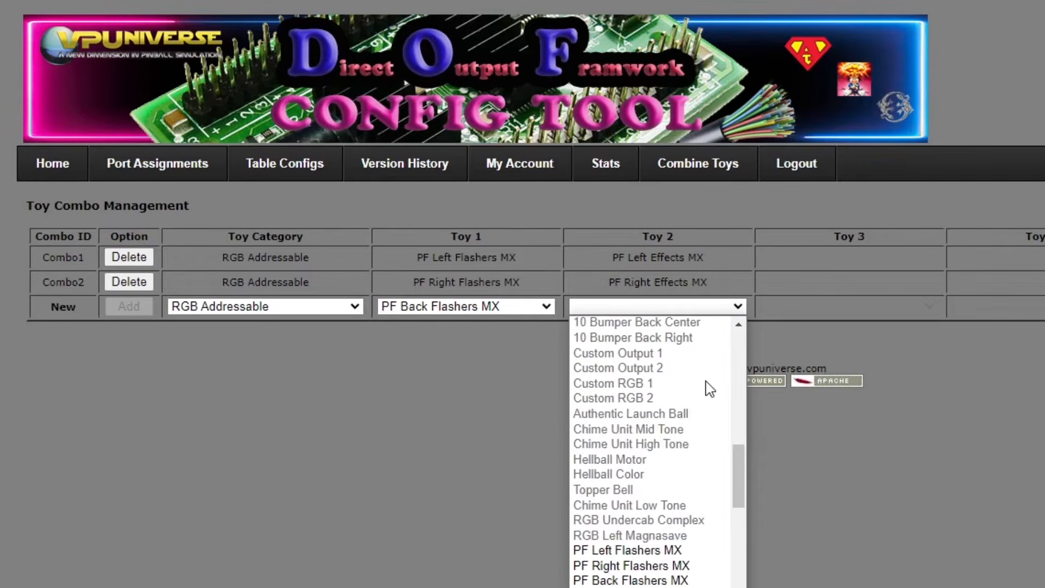
scroll(707, 410, down, 4)
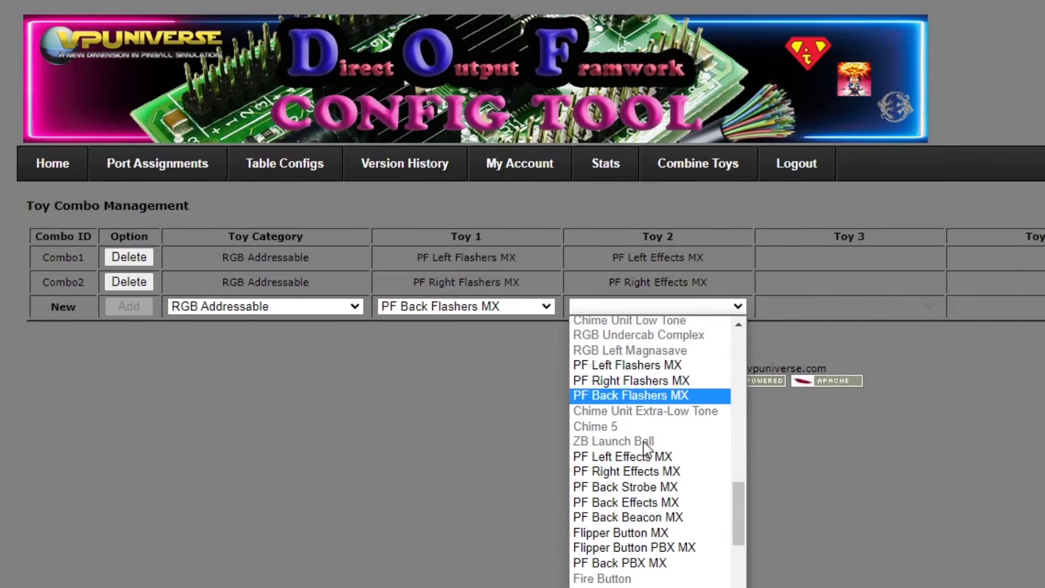
click(630, 488)
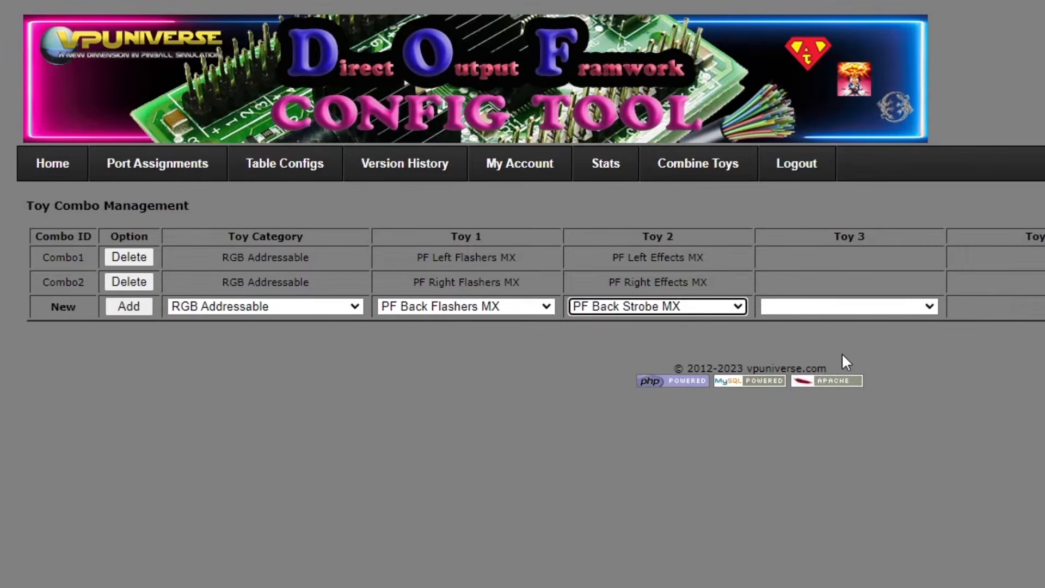
click(925, 308)
scroll(908, 374, down, 10)
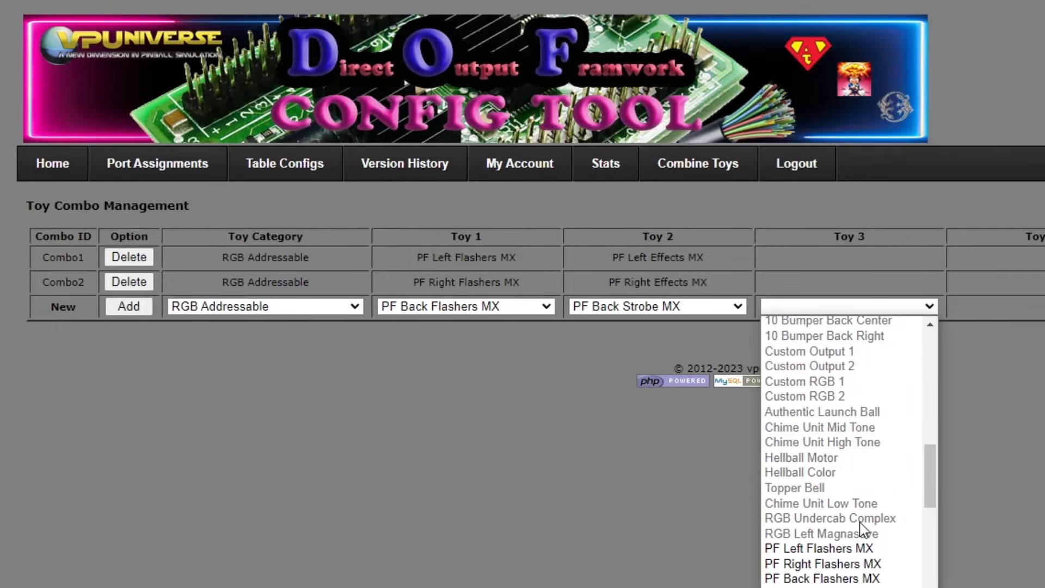
scroll(862, 528, down, 4)
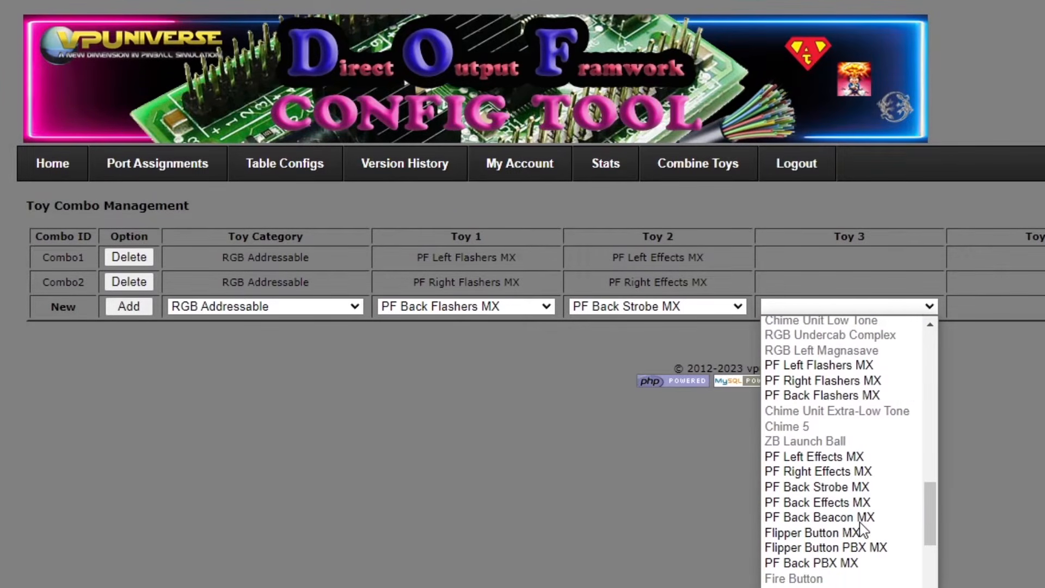
click(823, 503)
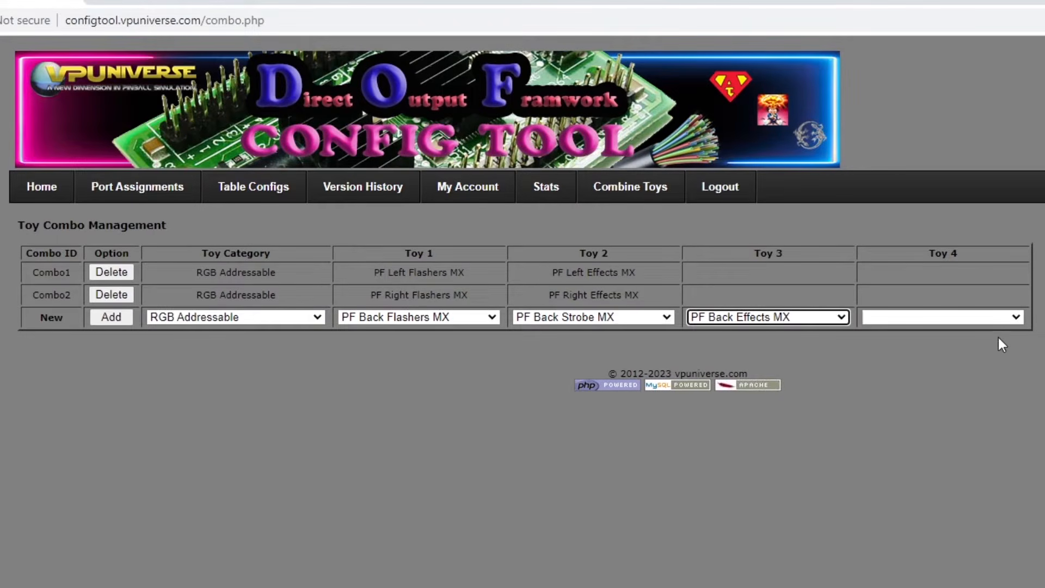
Set Toy 4 of the third combo to PF Back Beacon MX and add the combo.
click(1014, 317)
scroll(965, 398, down, 5)
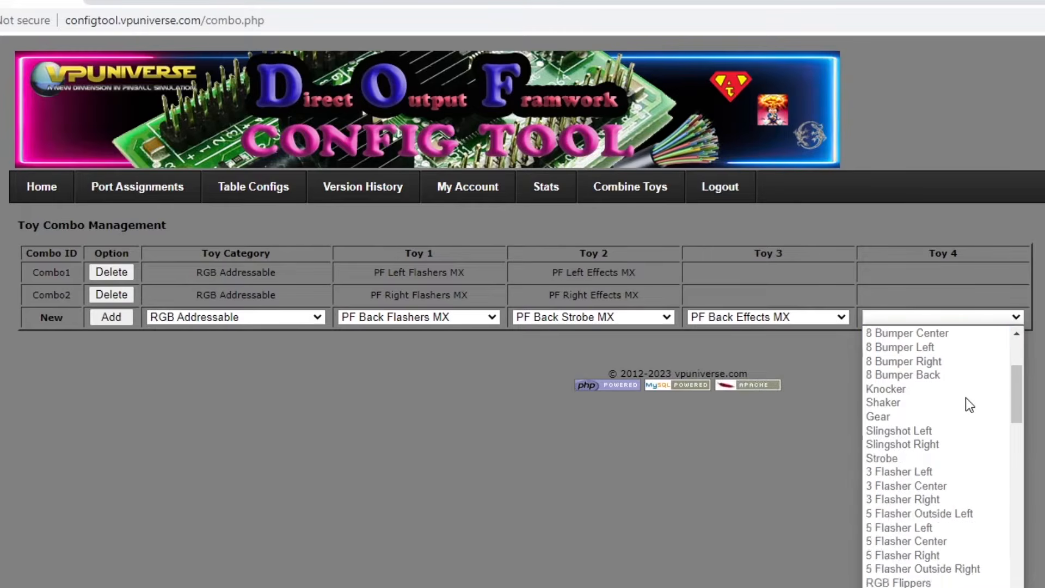
scroll(968, 399, down, 6)
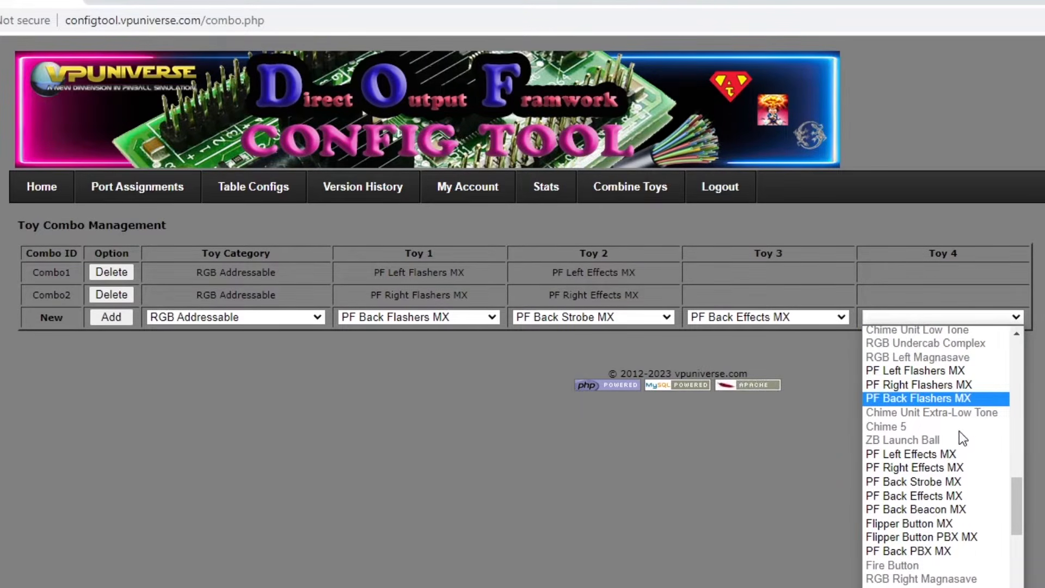
click(946, 509)
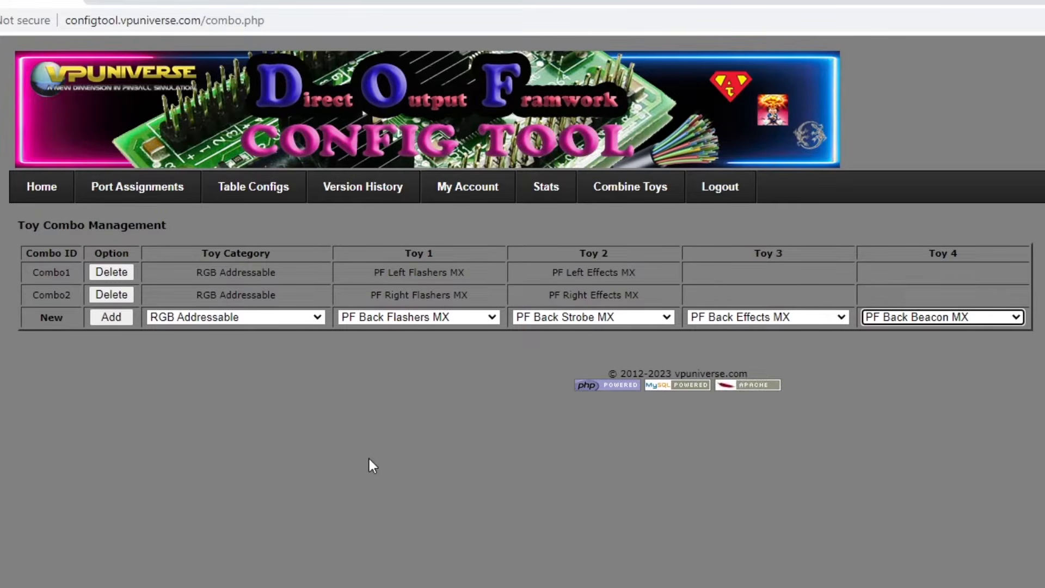
click(114, 317)
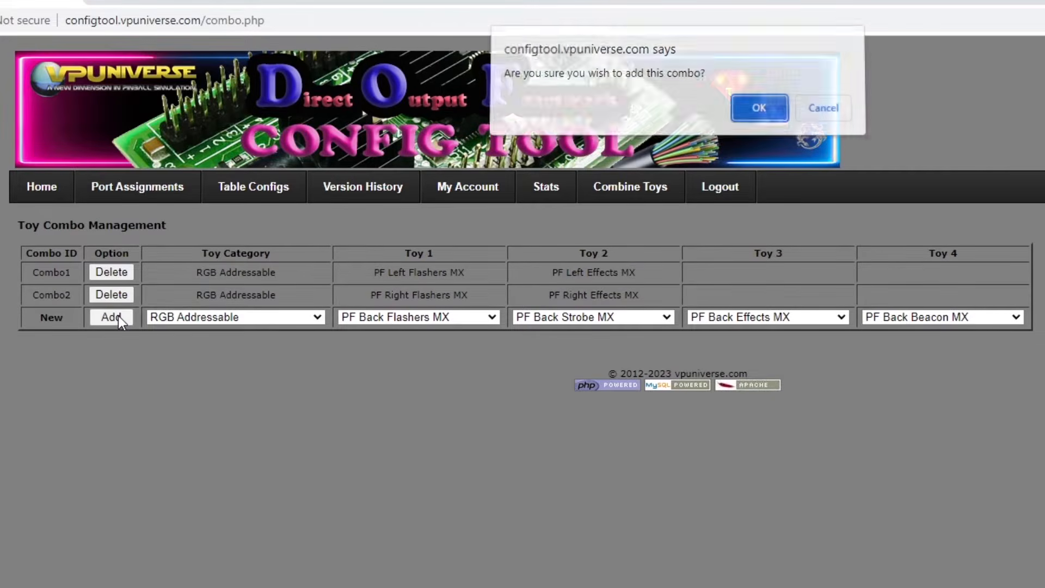
click(771, 112)
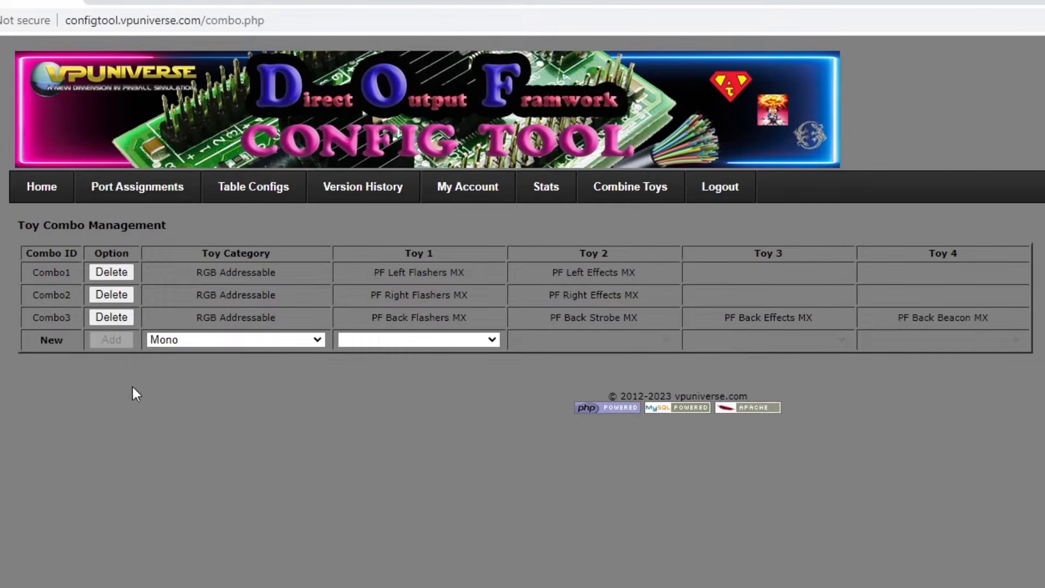
Start a fourth combo in the RGB Addressable category with PF Back Flashers MX as Toy 1.
click(315, 343)
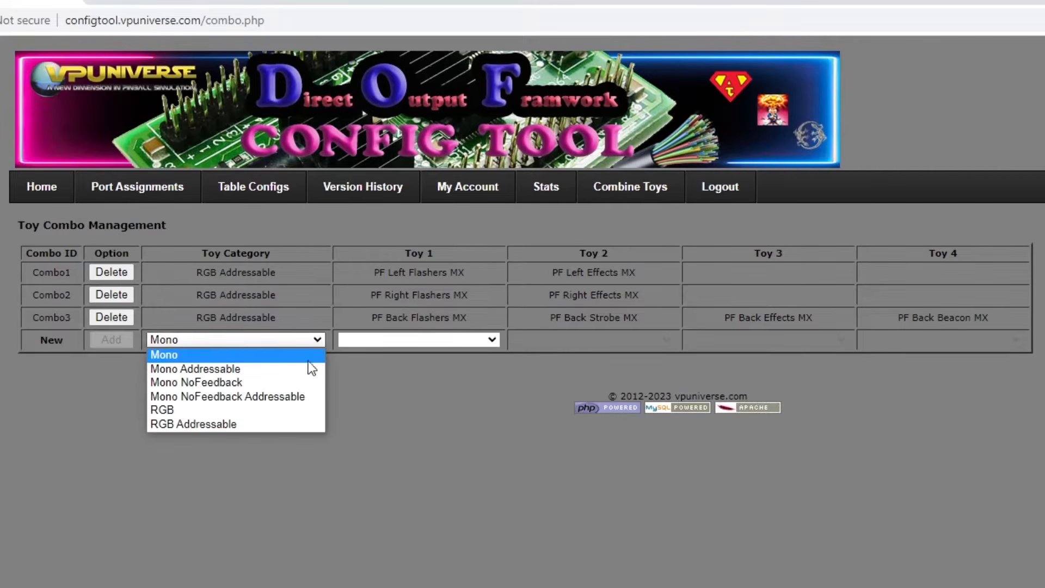
click(252, 425)
click(492, 339)
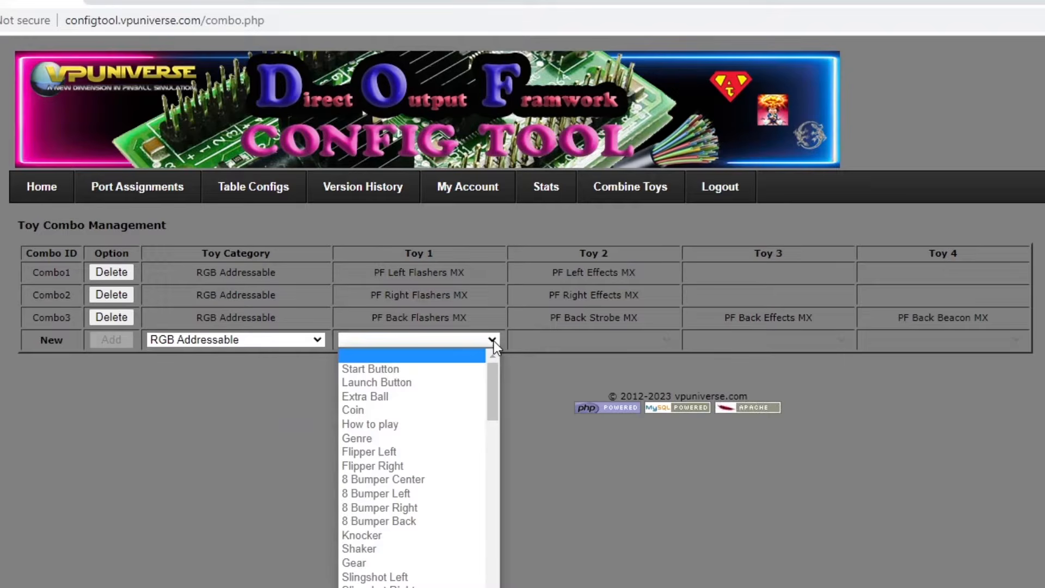
scroll(467, 457, down, 2)
scroll(467, 458, down, 4)
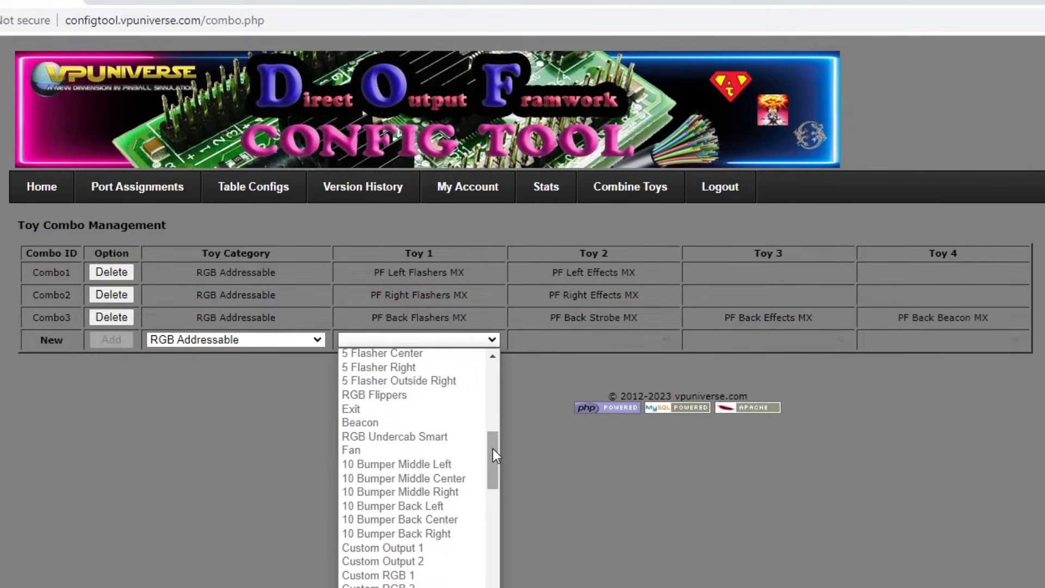
drag(493, 448, 488, 465)
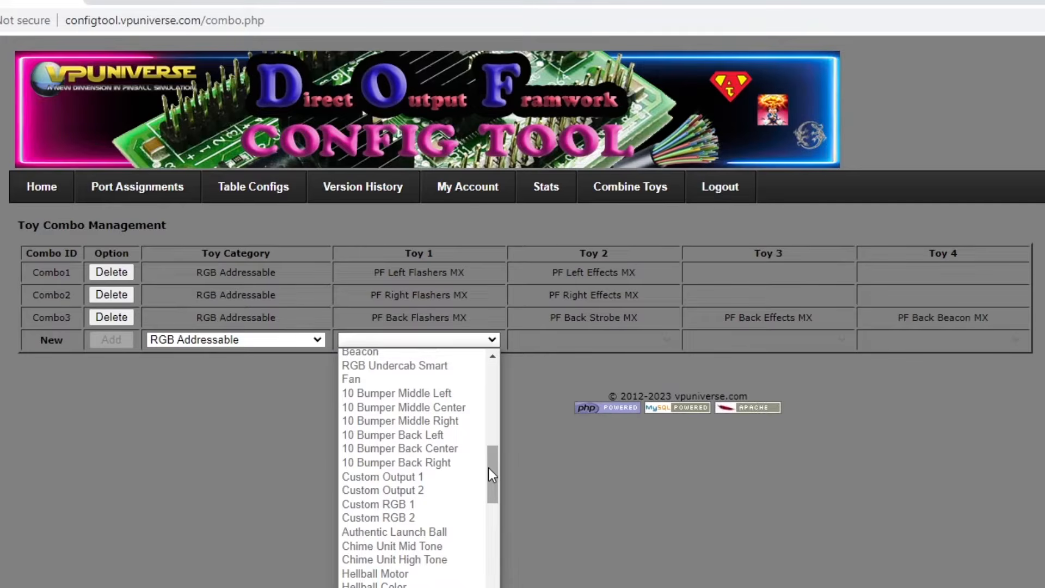
drag(492, 467, 494, 486)
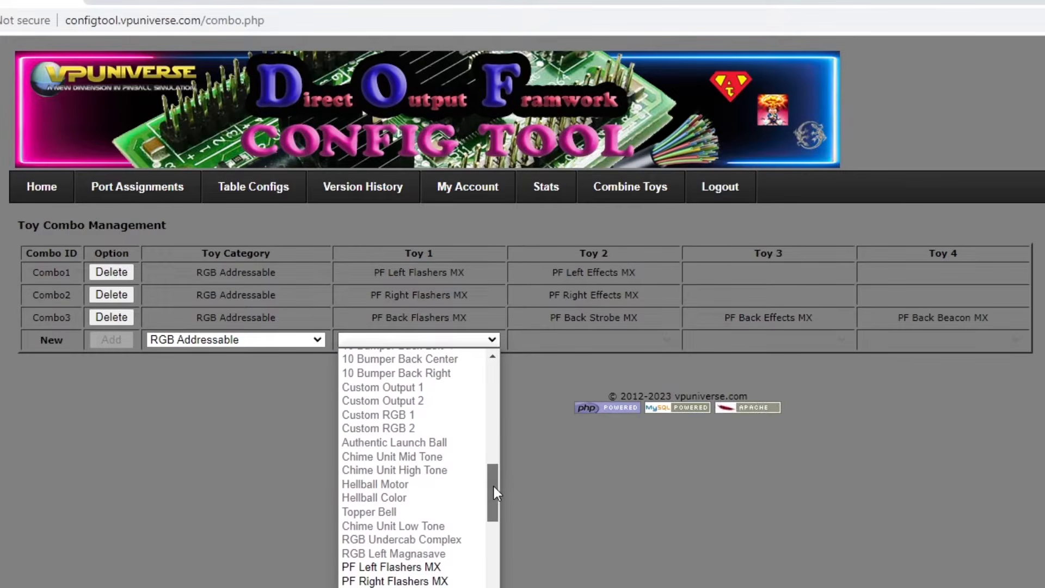
scroll(454, 506, down, 3)
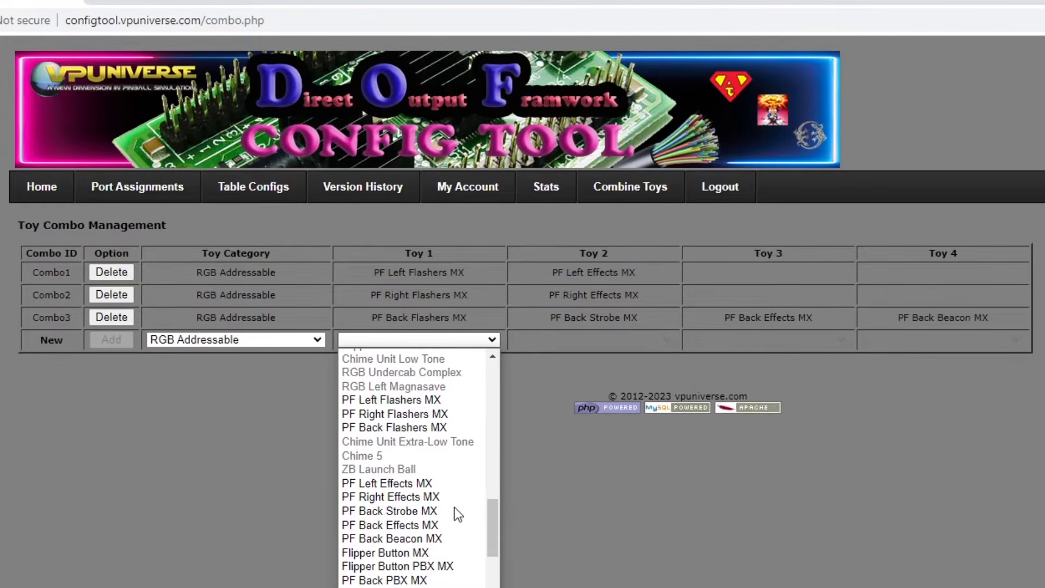
click(435, 428)
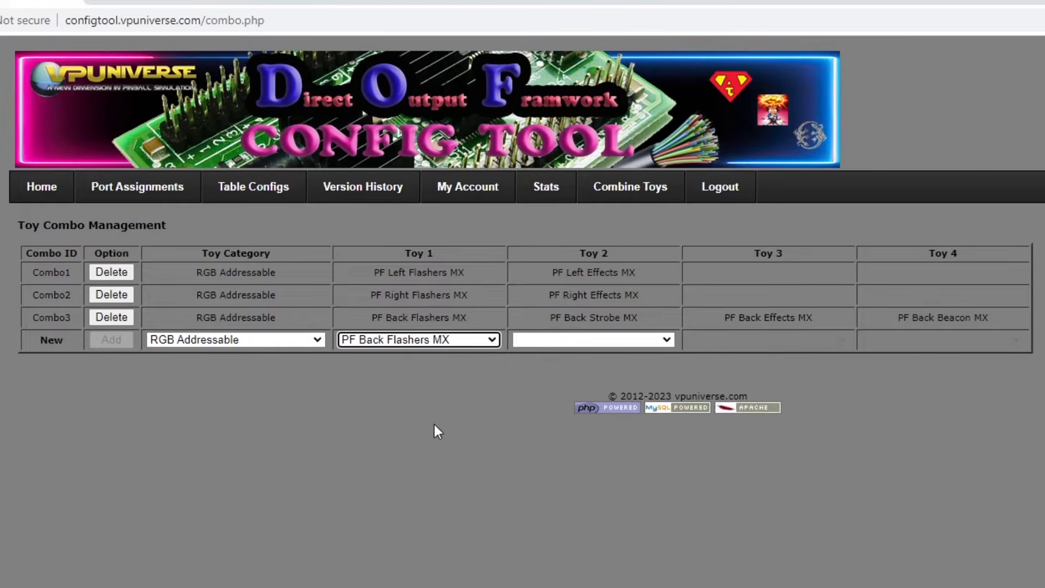
Set Toy 2 of the fourth combo to PF Back Effects MX and Toy 3 to PF Back Beacon MX.
click(671, 337)
scroll(647, 421, down, 3)
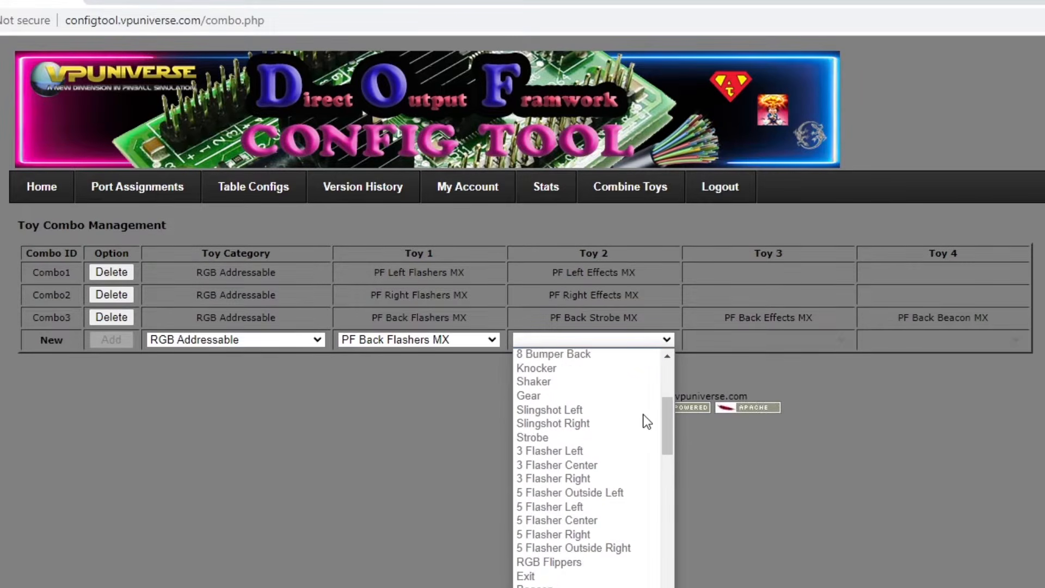
scroll(647, 420, down, 12)
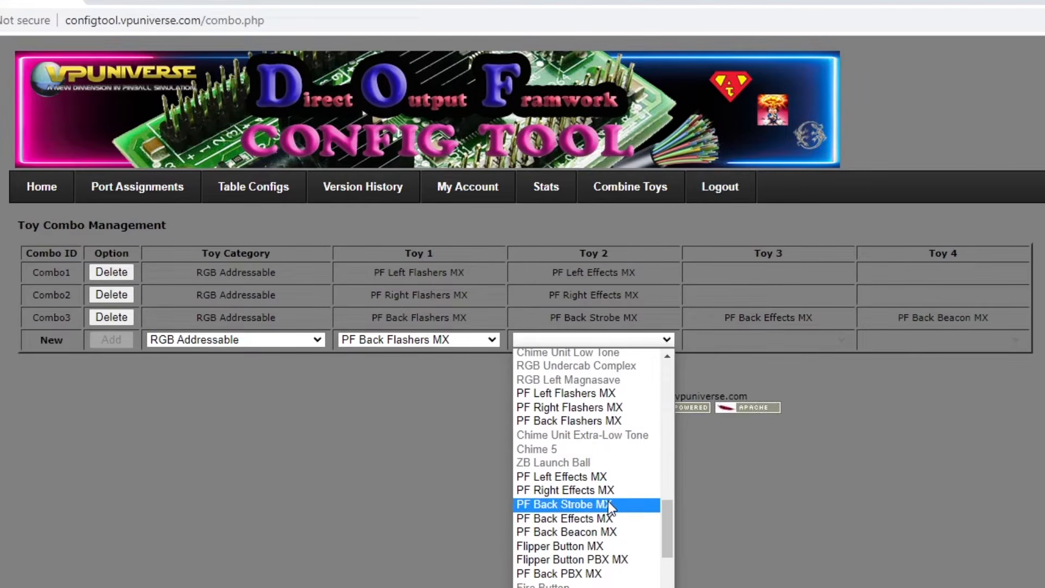
click(579, 518)
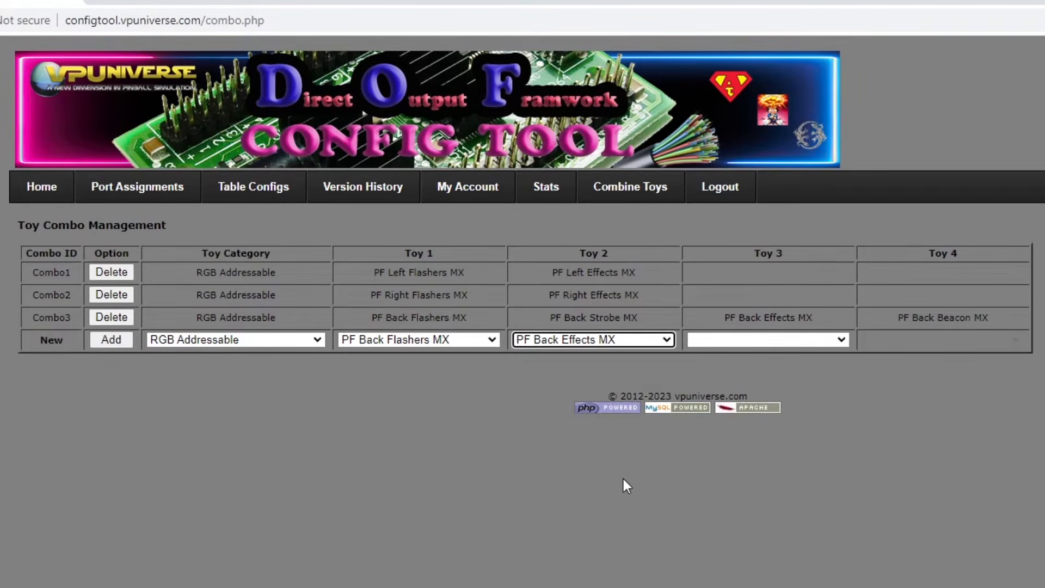
click(841, 341)
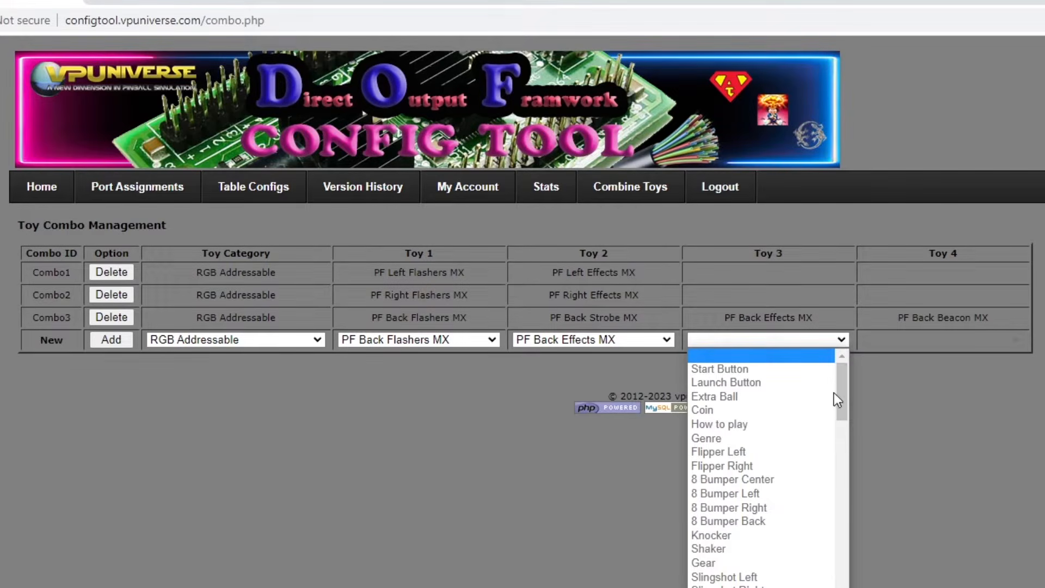
drag(839, 385, 831, 494)
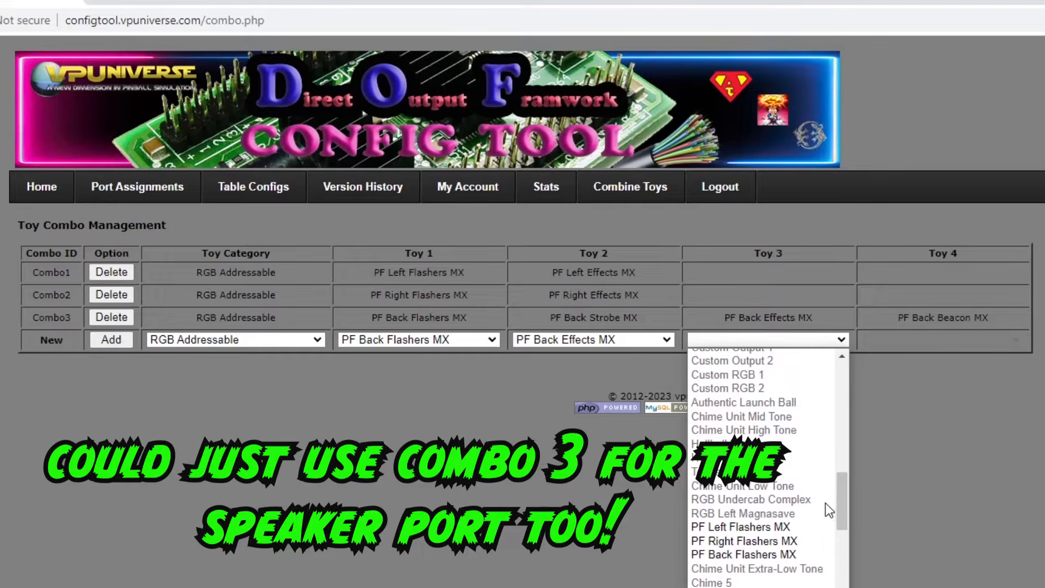
scroll(793, 539, down, 4)
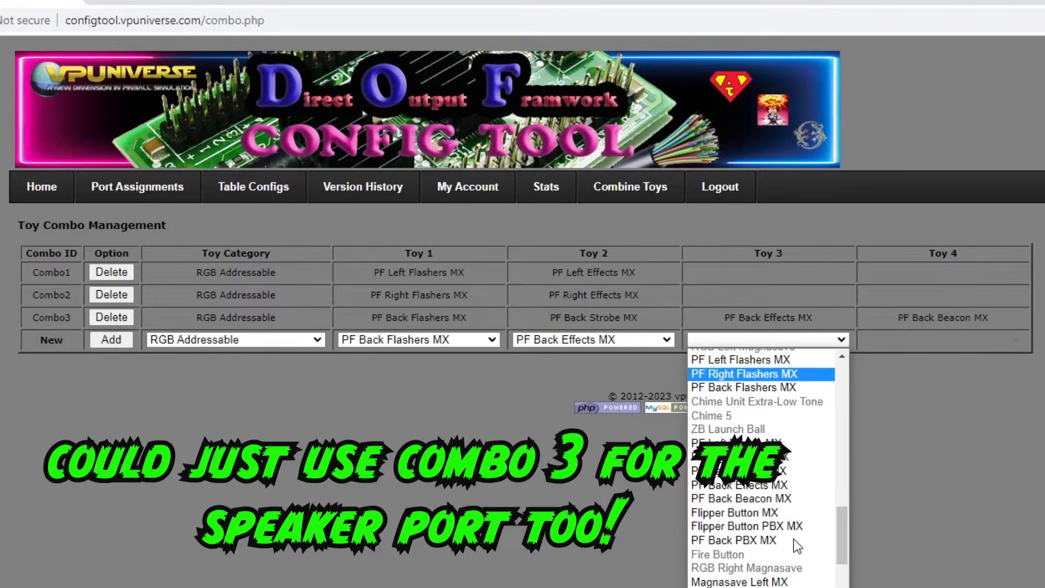
click(761, 500)
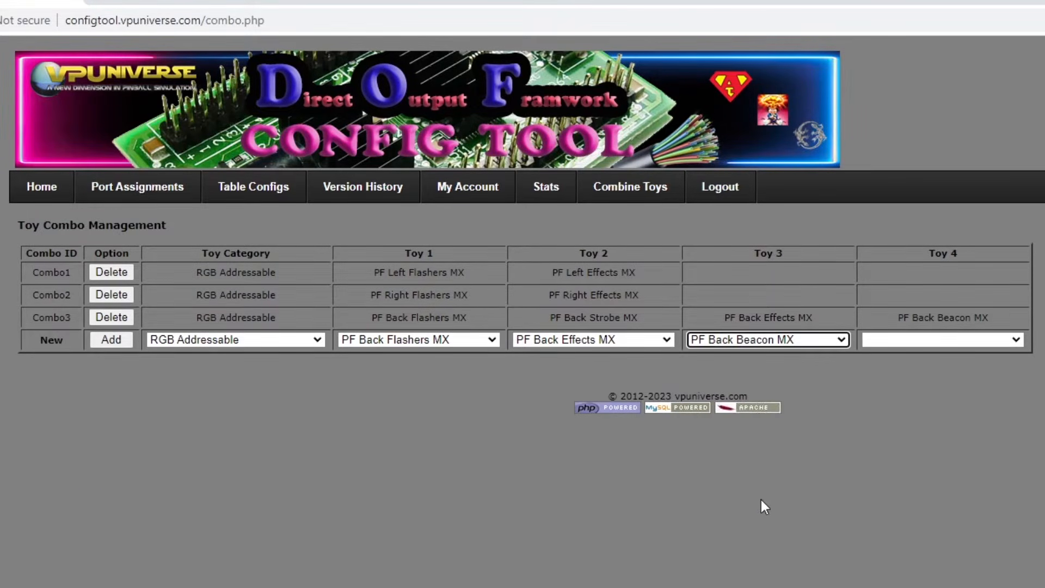
Set Toy 4 of the fourth combo to PF Back Strobe MX and add the combo.
click(1013, 341)
scroll(950, 436, down, 10)
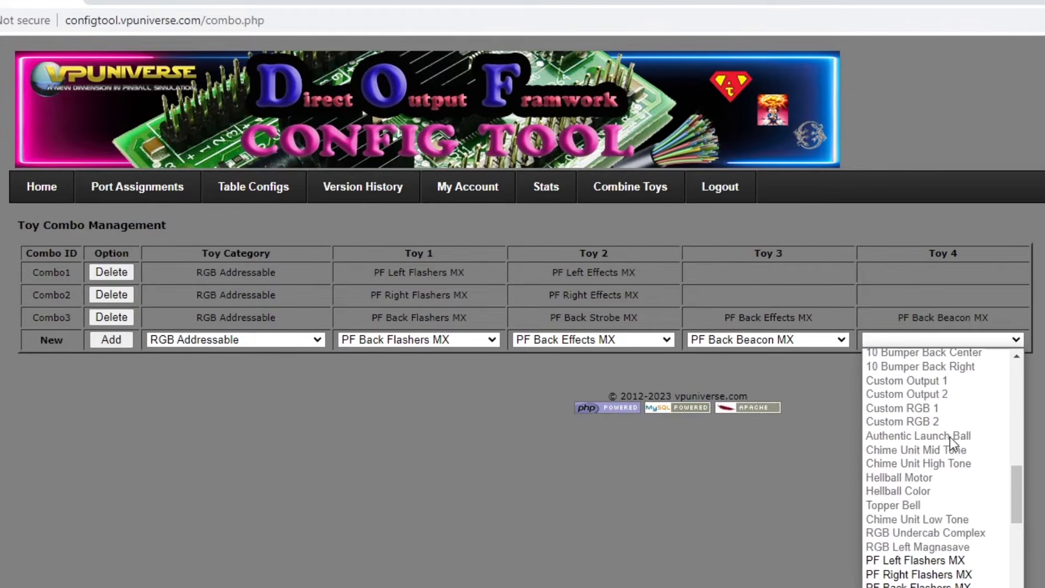
scroll(952, 442, down, 5)
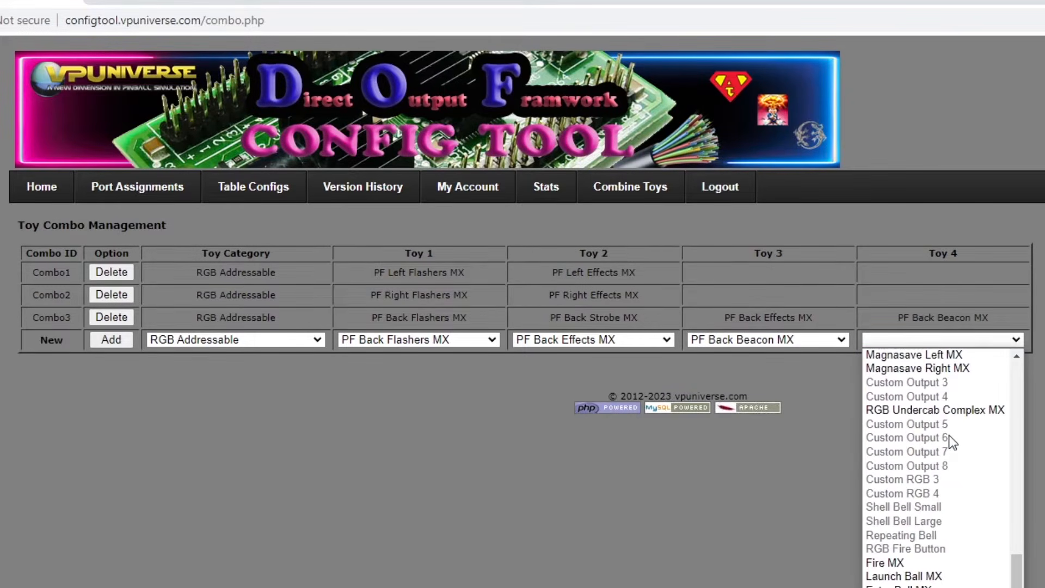
scroll(948, 436, up, 4)
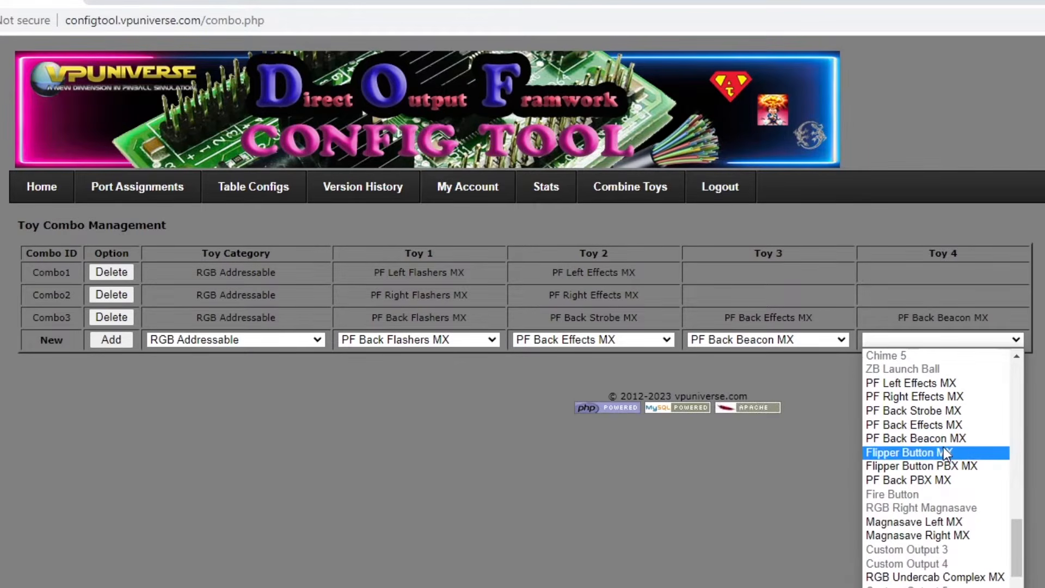
click(951, 412)
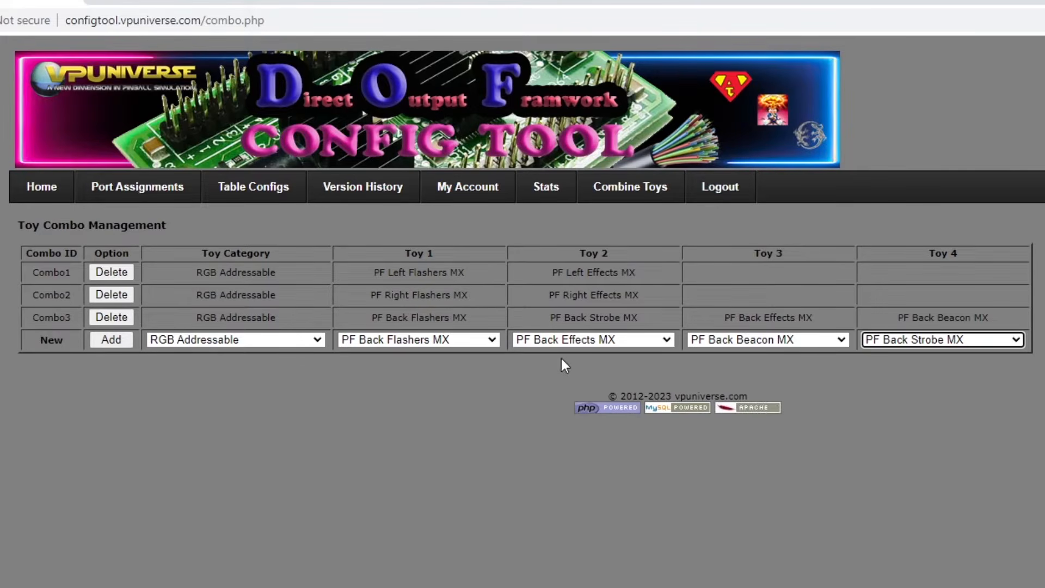
click(124, 344)
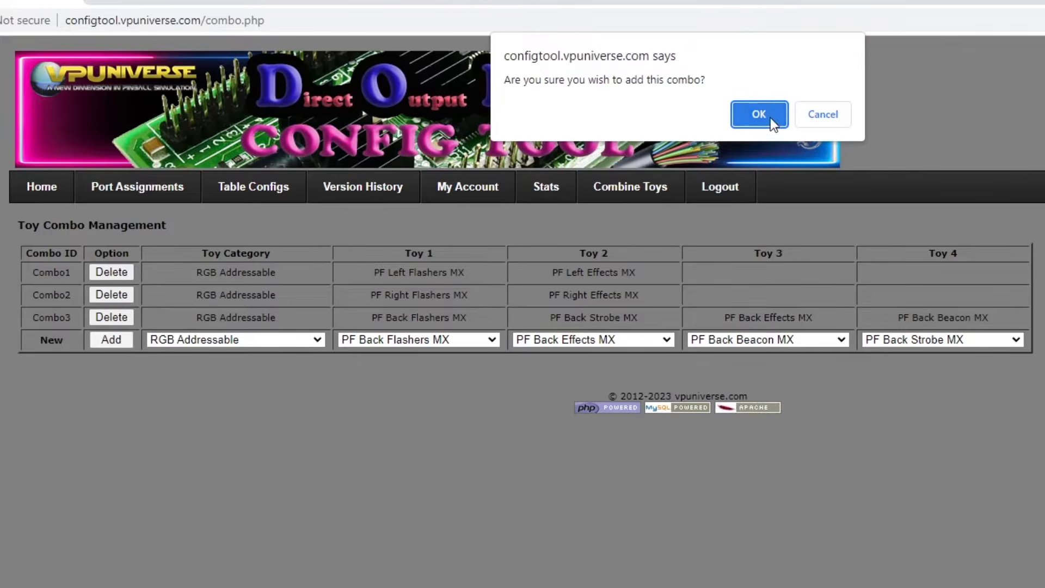
click(759, 115)
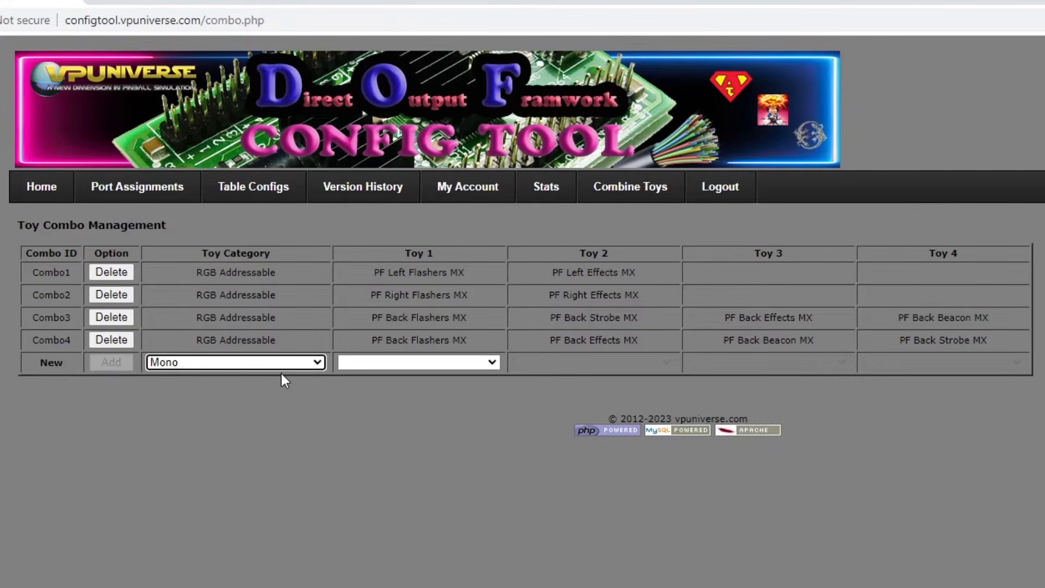
click(319, 362)
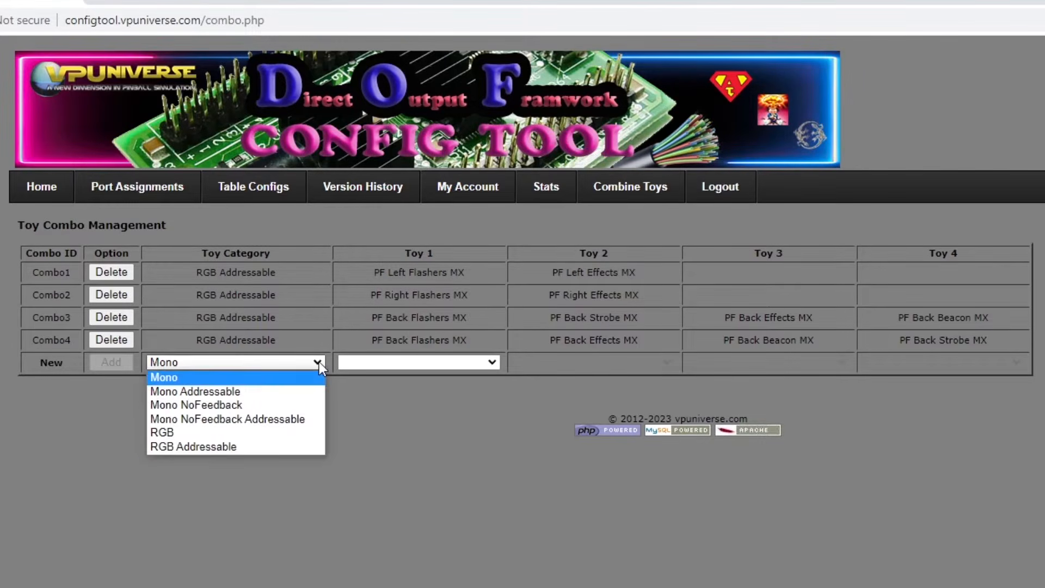
click(259, 446)
click(491, 362)
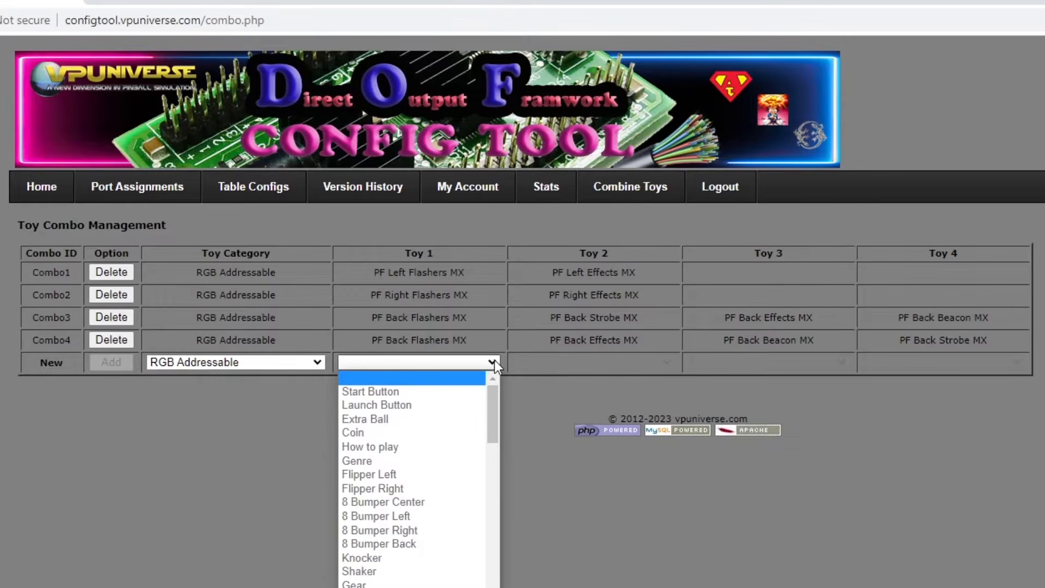
scroll(449, 459, down, 15)
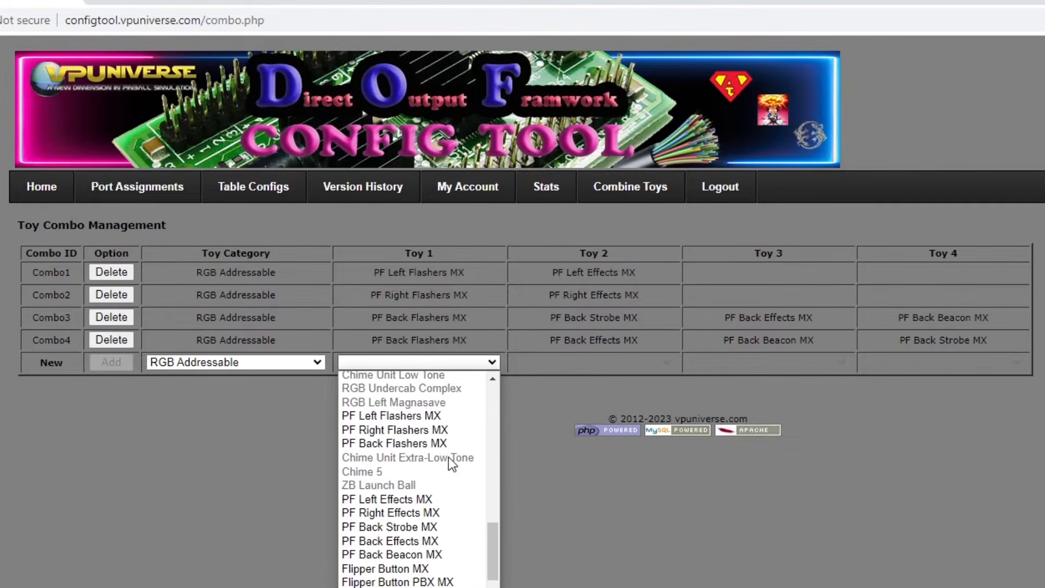
scroll(448, 456, down, 3)
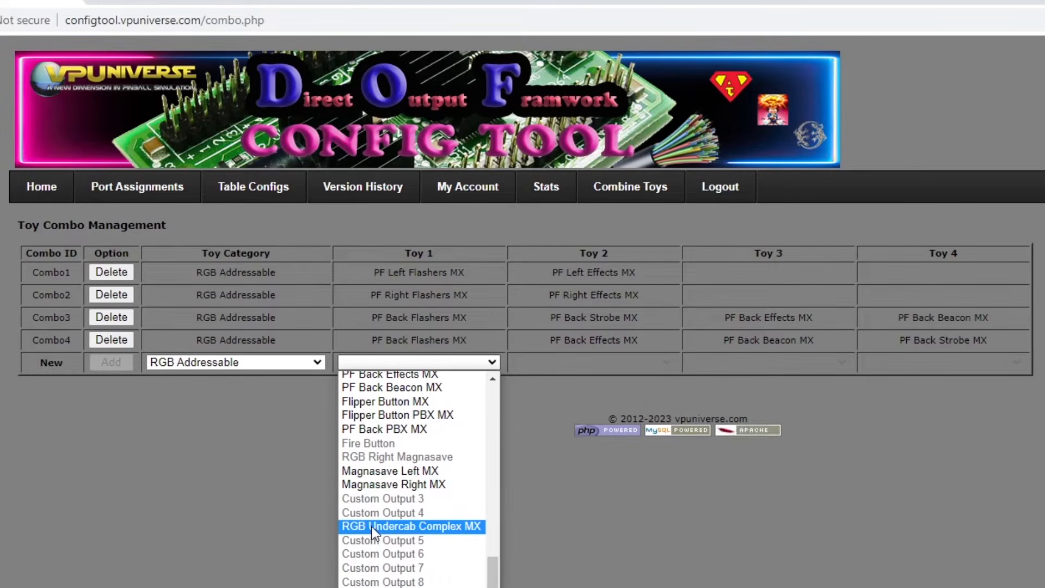
click(389, 526)
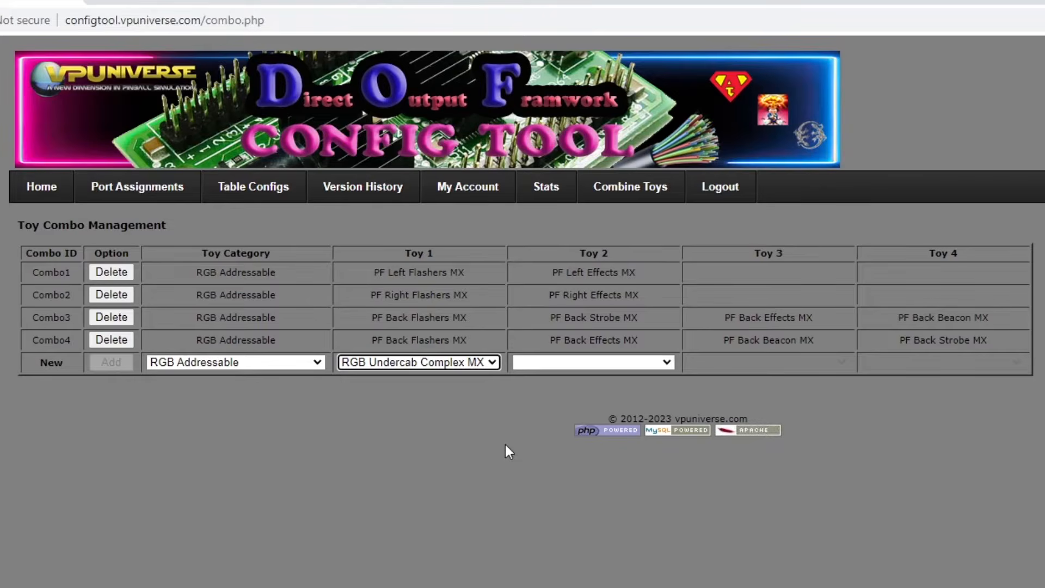
click(668, 361)
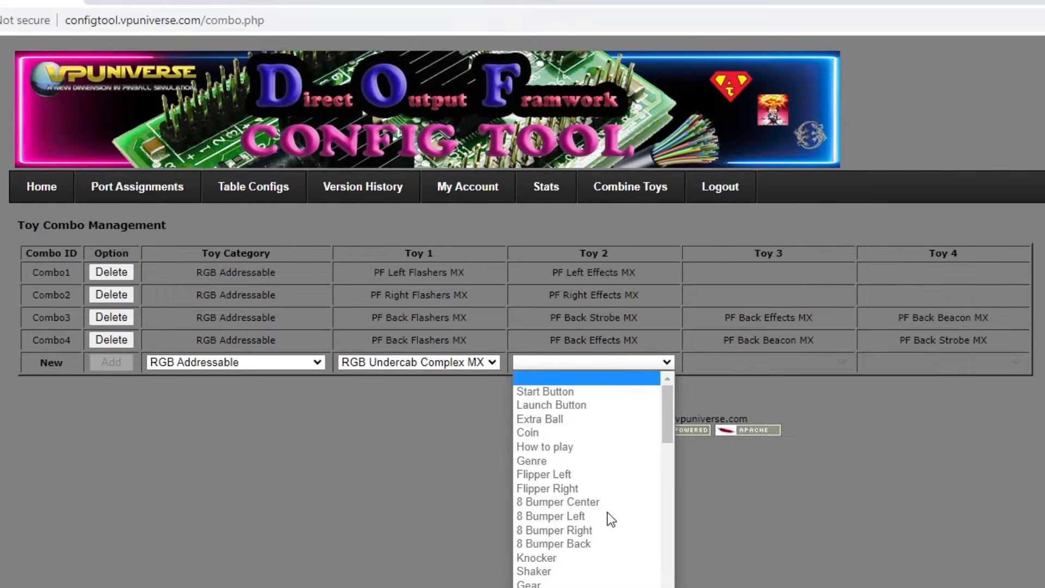
scroll(607, 515, down, 5)
drag(669, 475, 653, 535)
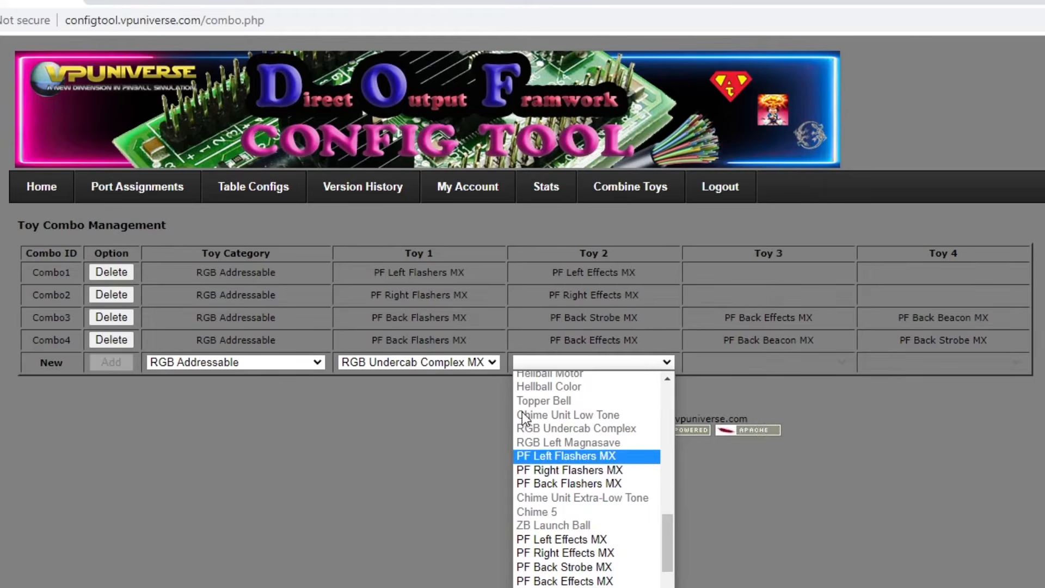
click(497, 407)
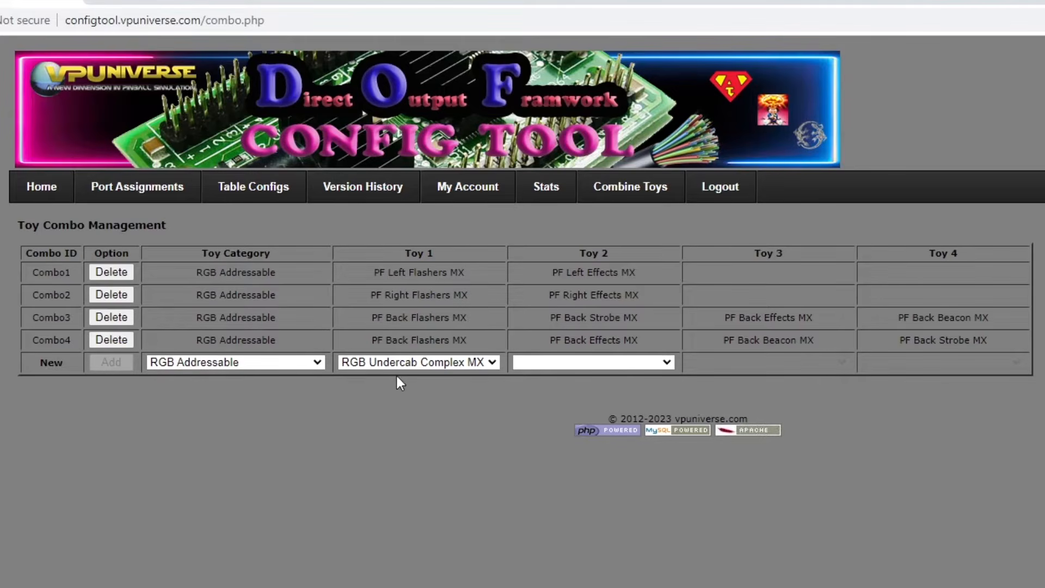
click(318, 361)
click(299, 377)
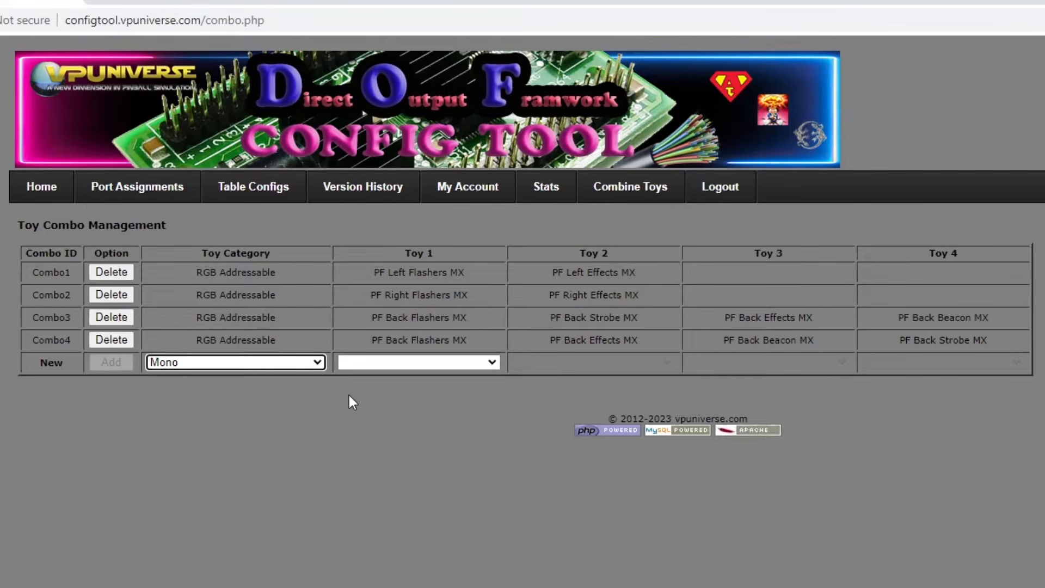
Open the port assignments for the WS2811 device.
click(174, 202)
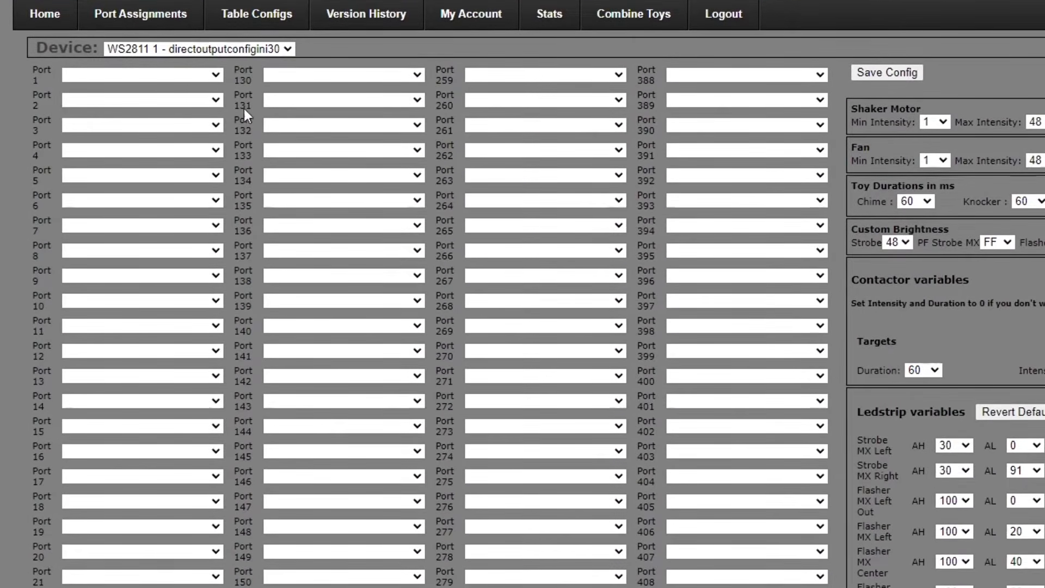
Assign Combo1 to port 1 and Combo2 to port 4 of the WS2811 device.
click(219, 76)
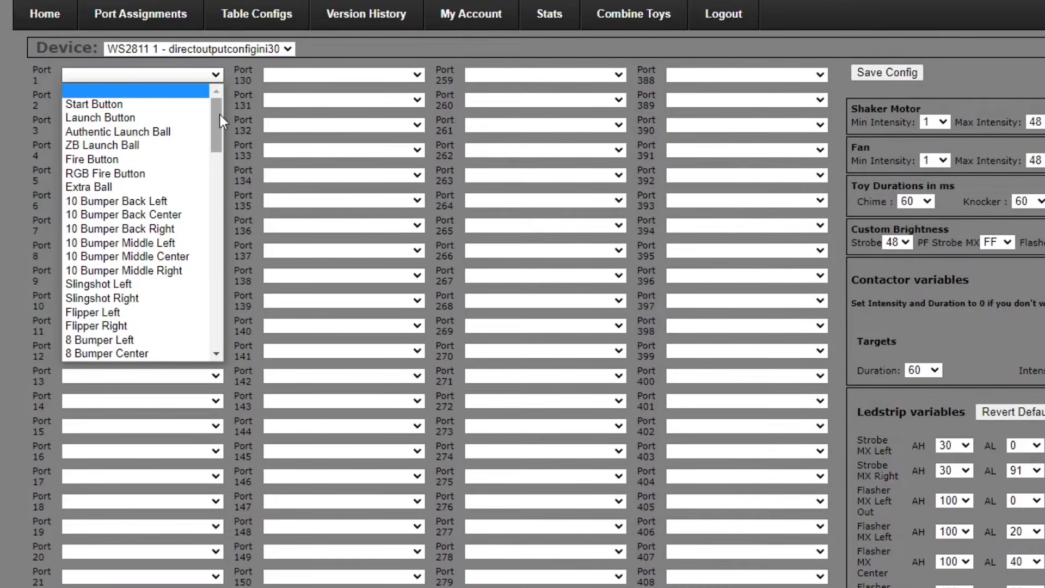
drag(220, 115, 191, 335)
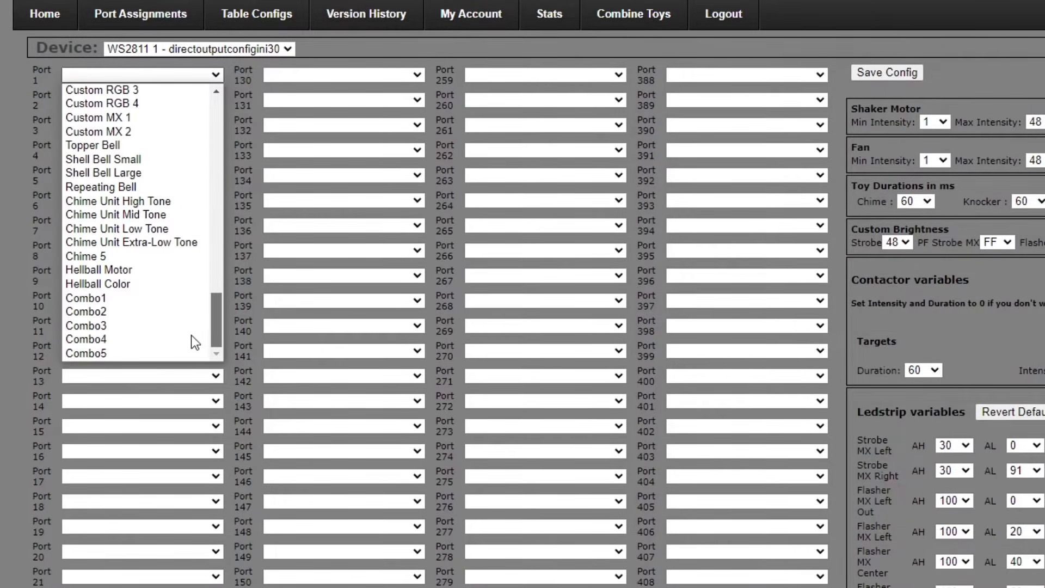
click(150, 303)
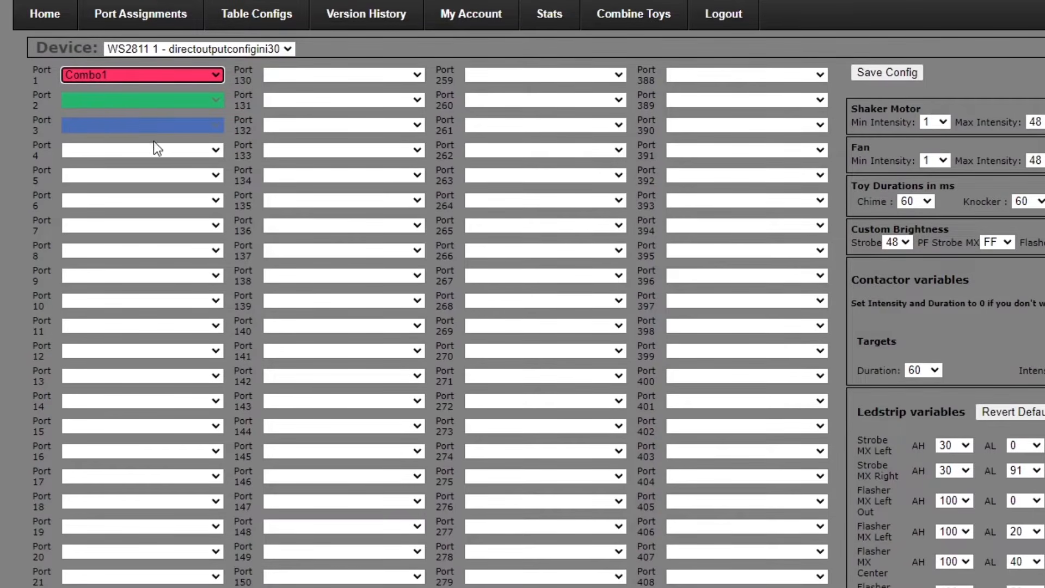
click(210, 151)
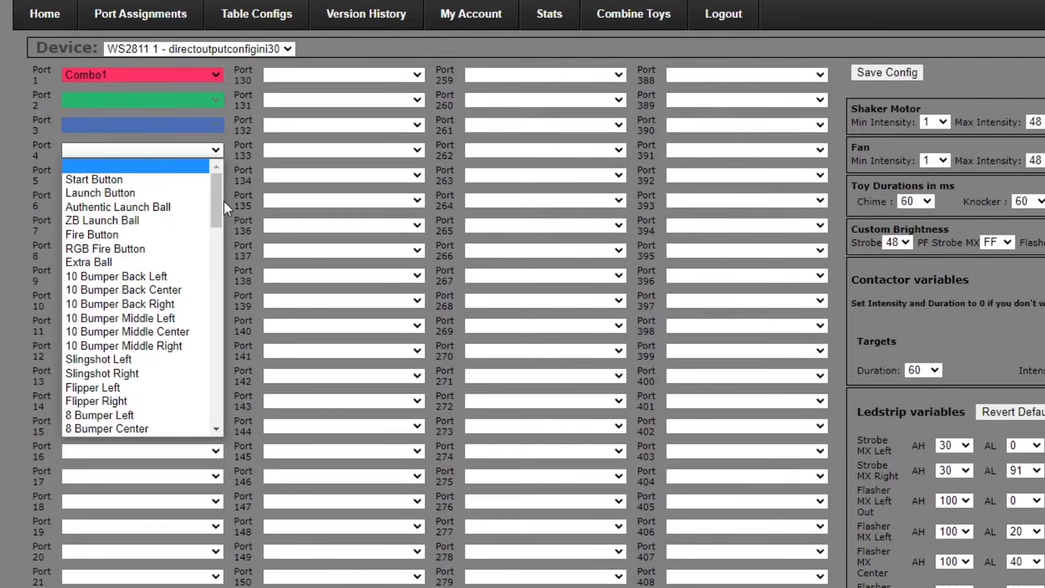
scroll(177, 241, down, 10)
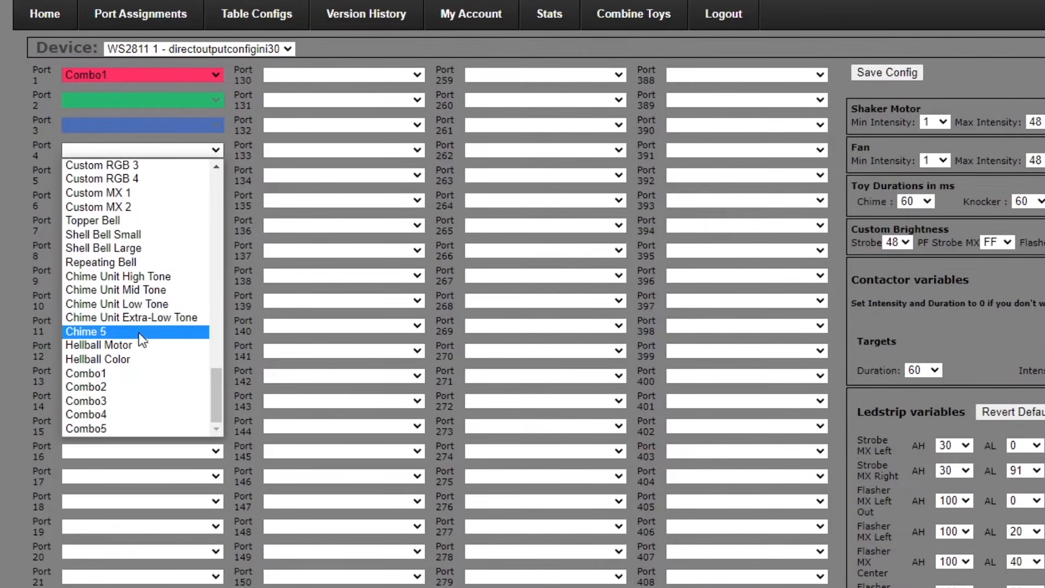
click(99, 384)
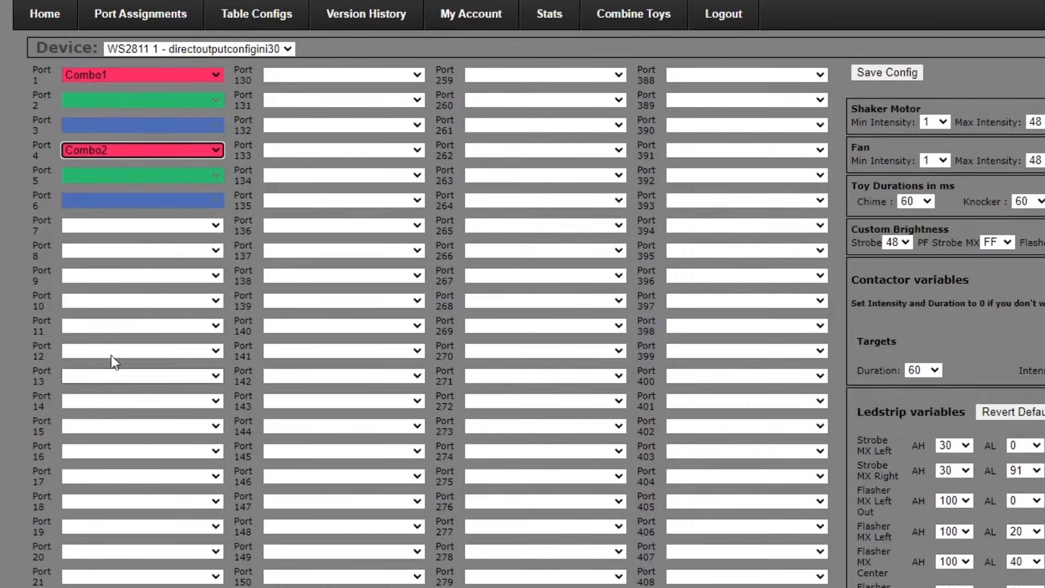
Assign Combo3 to port 7 and Combo4 to port 10 of the WS2811 device.
click(216, 224)
scroll(177, 327, down, 5)
scroll(175, 327, down, 10)
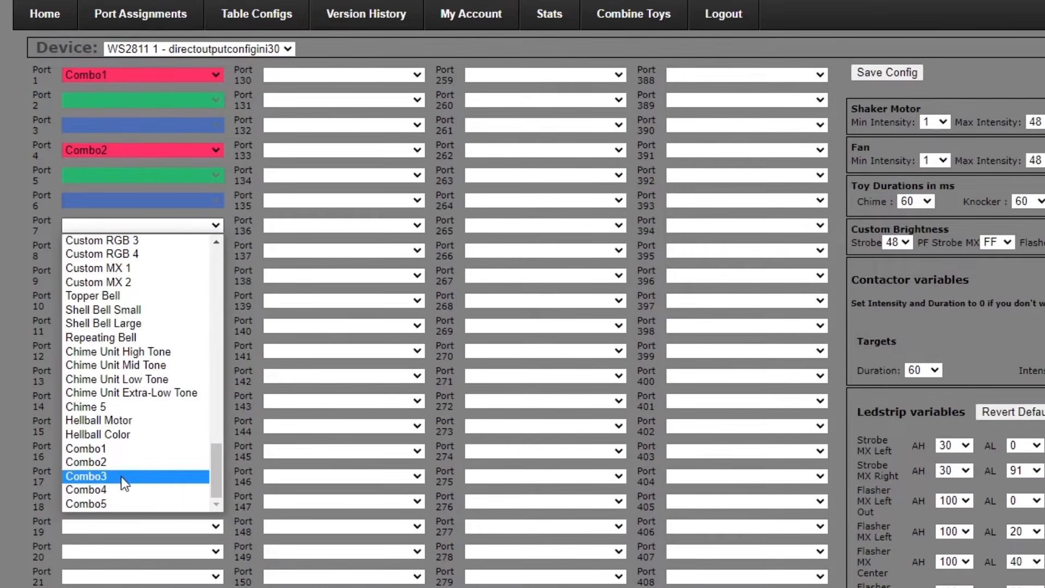
click(121, 475)
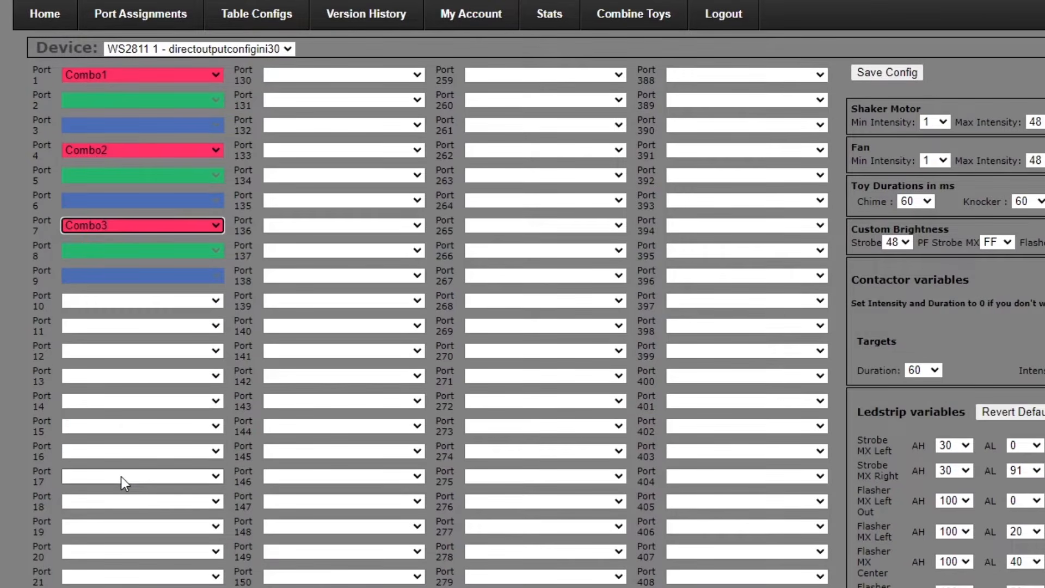
click(217, 300)
drag(215, 350, 200, 484)
scroll(202, 492, down, 5)
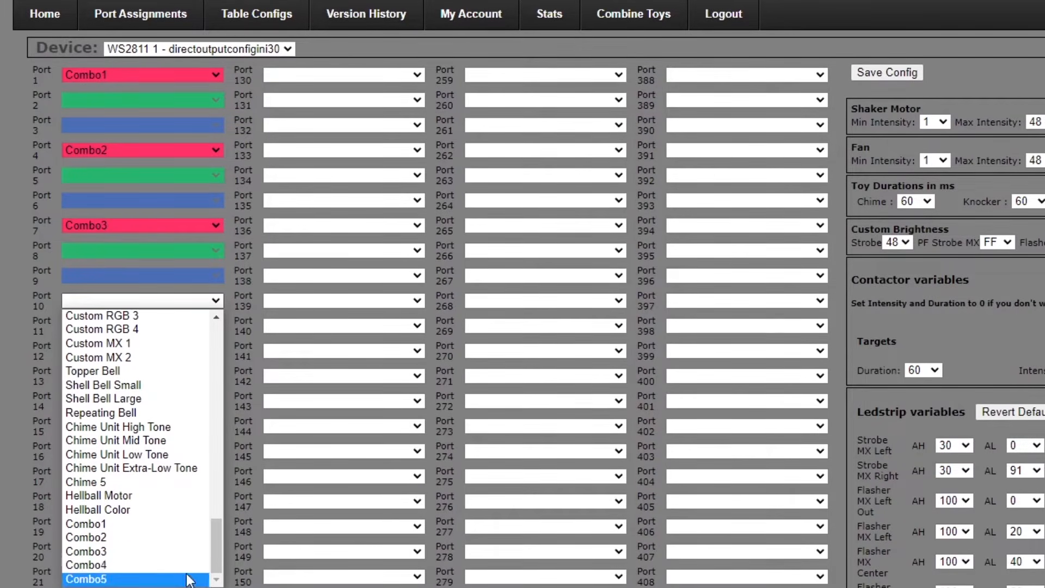
click(181, 564)
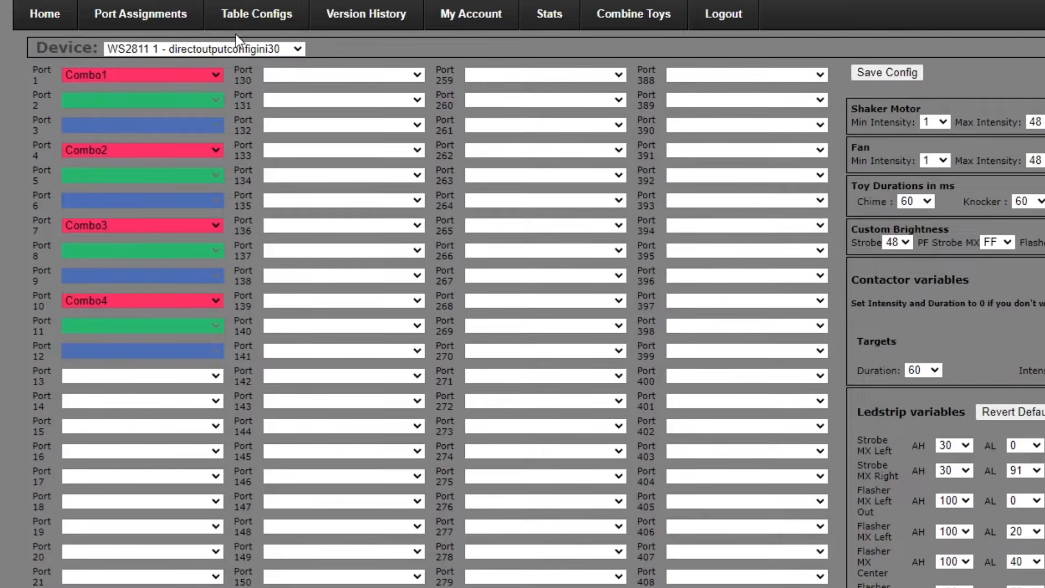
Assign RGB Undercab Complex MX to port 13.
click(216, 376)
drag(218, 417, 189, 518)
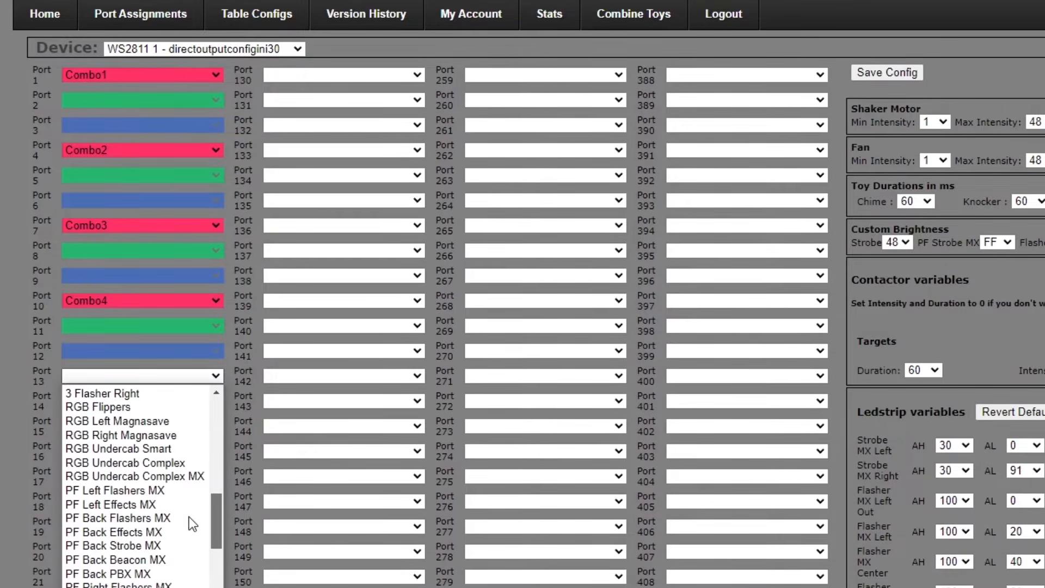
click(186, 477)
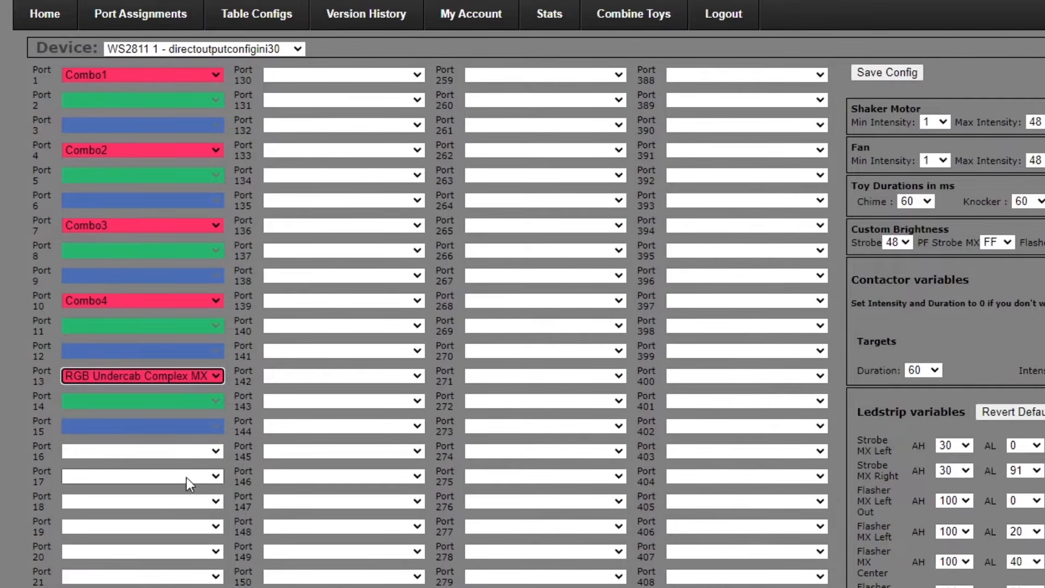
Try to assign RGB Undercab Complex MX to port 16 as well.
click(214, 450)
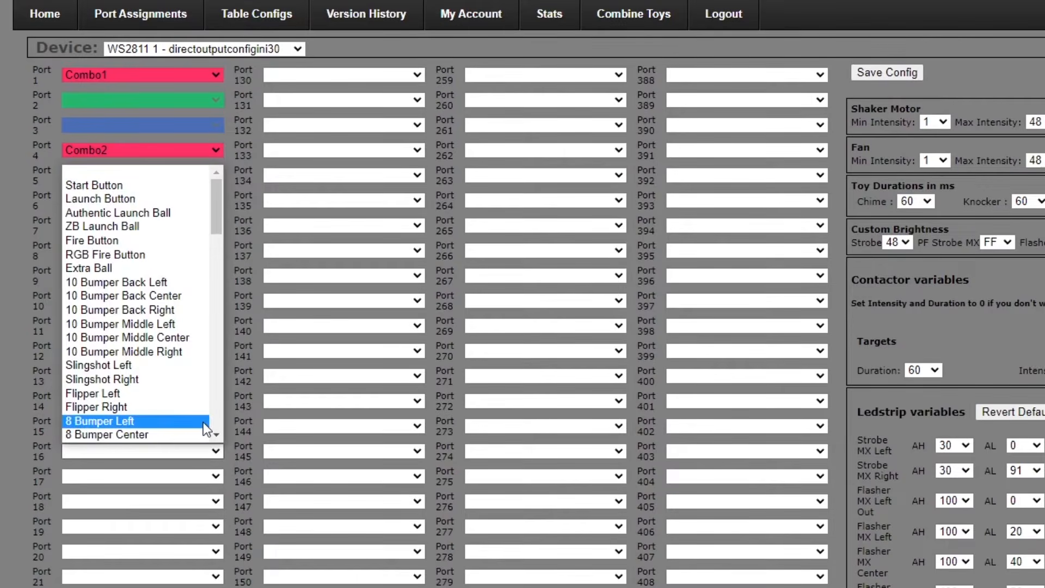
scroll(203, 422, down, 15)
scroll(203, 421, down, 3)
scroll(204, 422, up, 3)
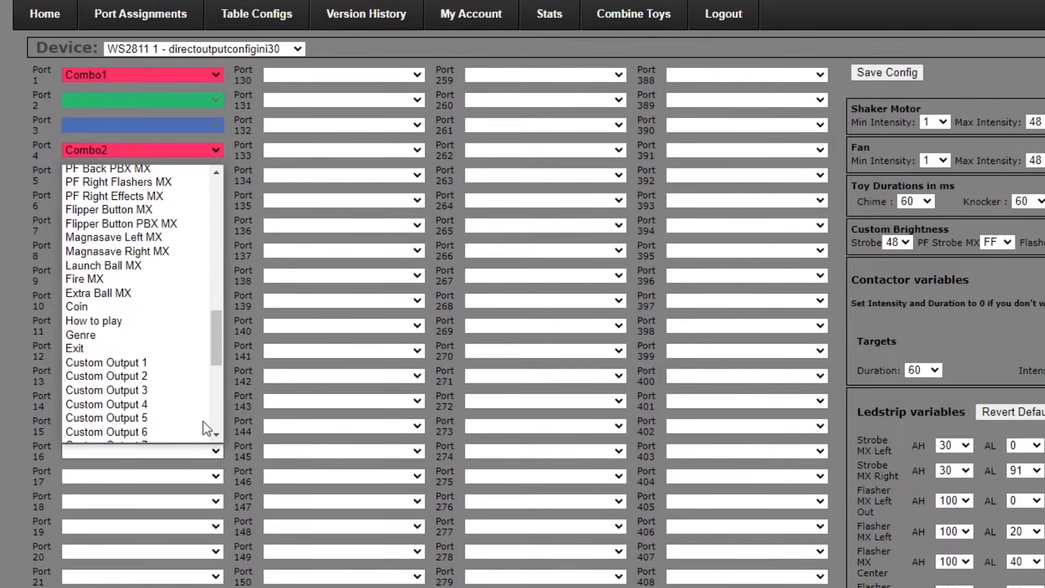
scroll(169, 362, up, 4)
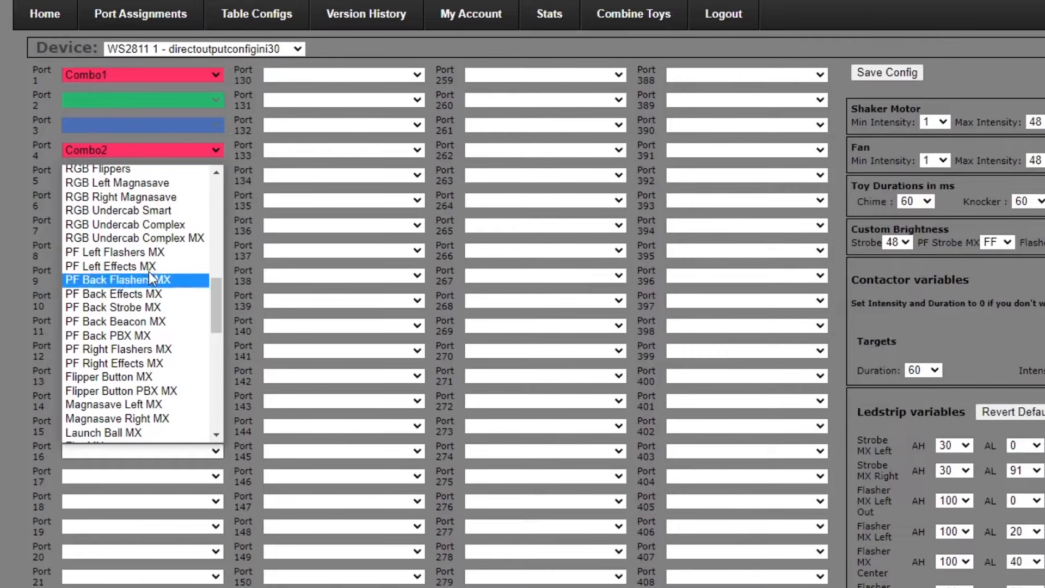
click(151, 237)
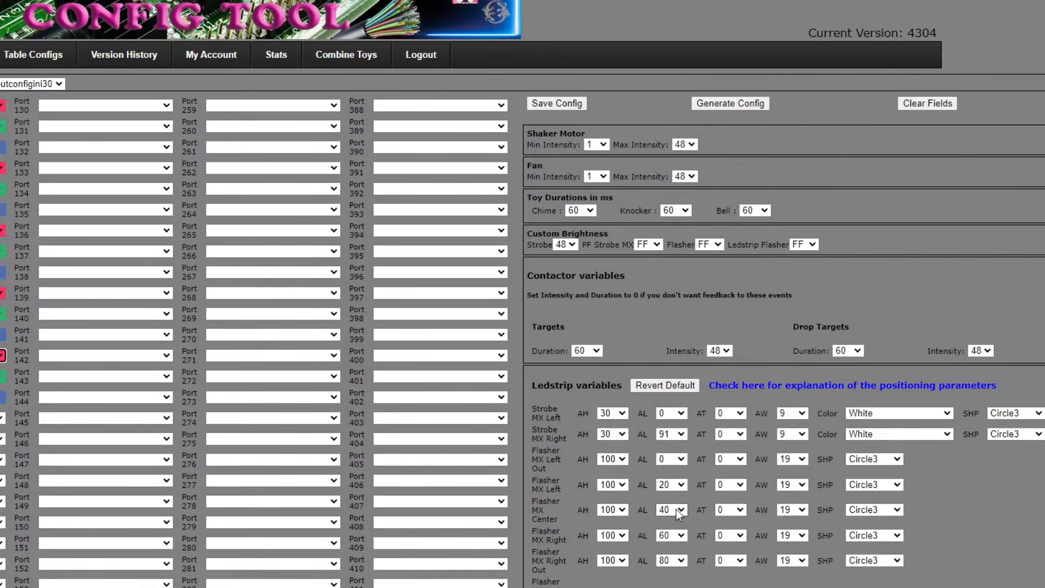
Check the shape options for Flasher MX Left Out without changing them, and save the port configuration.
click(900, 458)
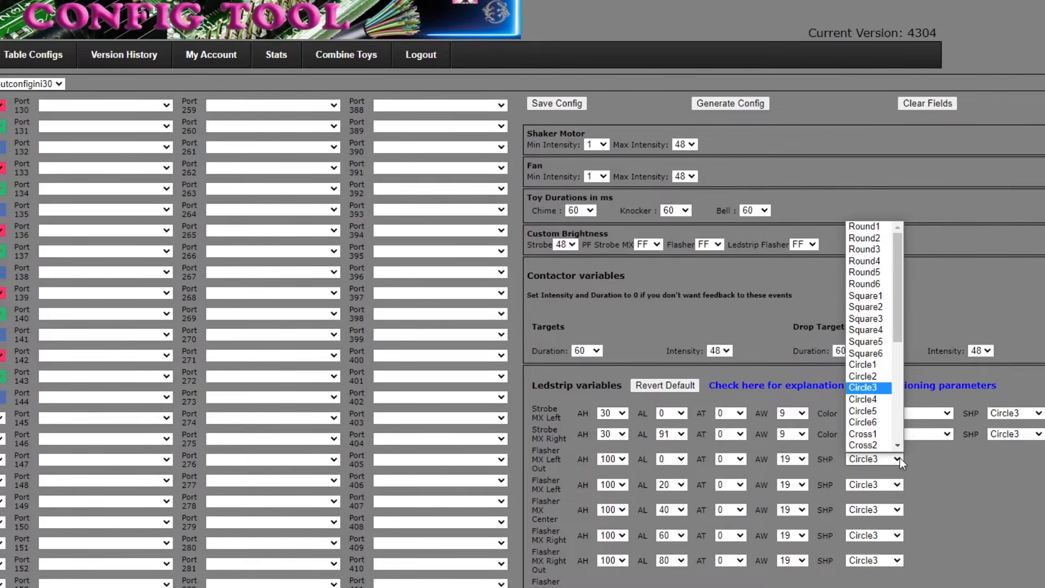
click(917, 461)
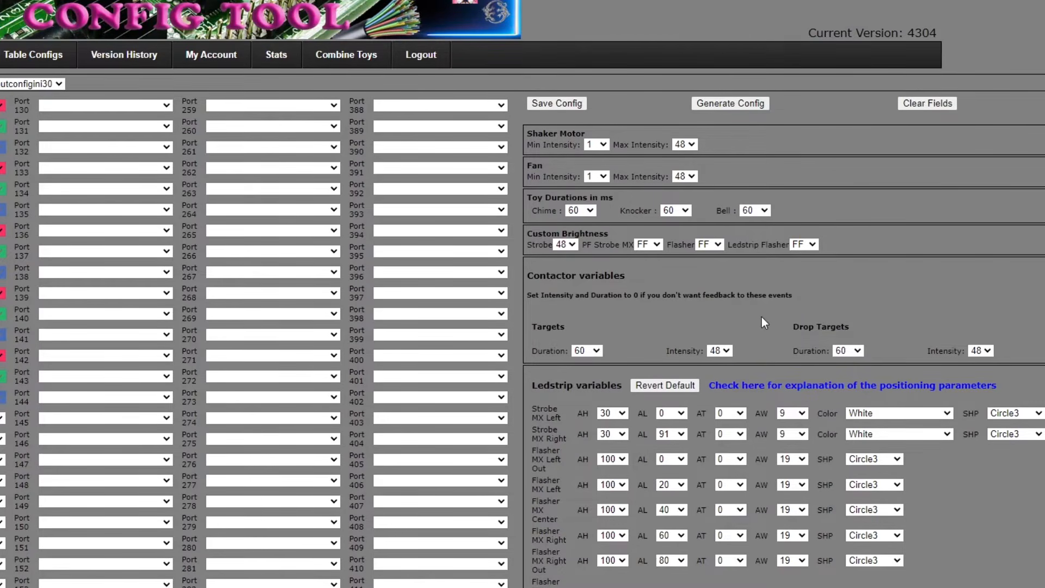
click(553, 103)
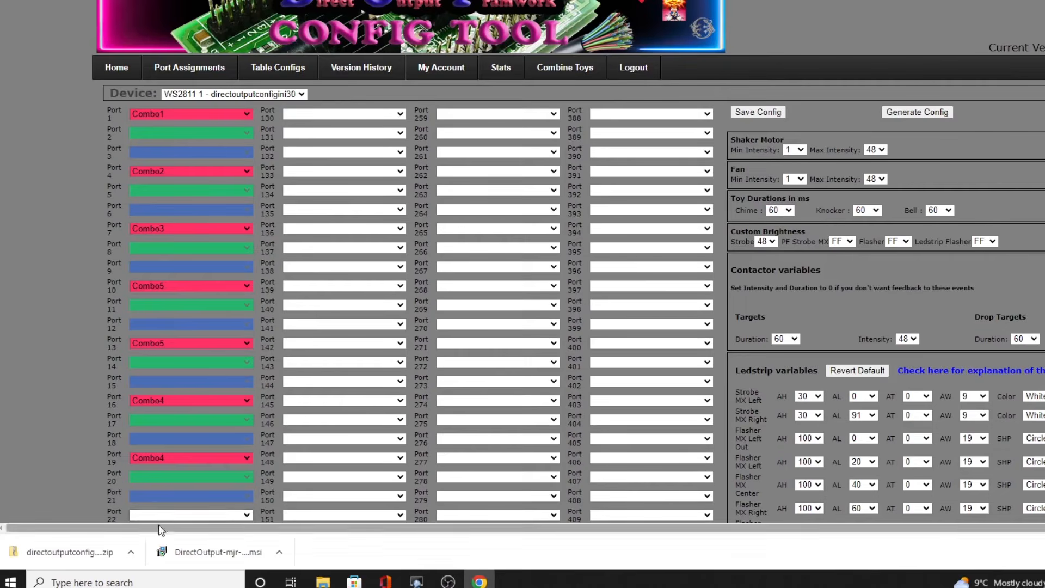
Copy the downloaded directoutputconfig (2).zip from the Downloads folder into C:\DirectOutput.
click(135, 552)
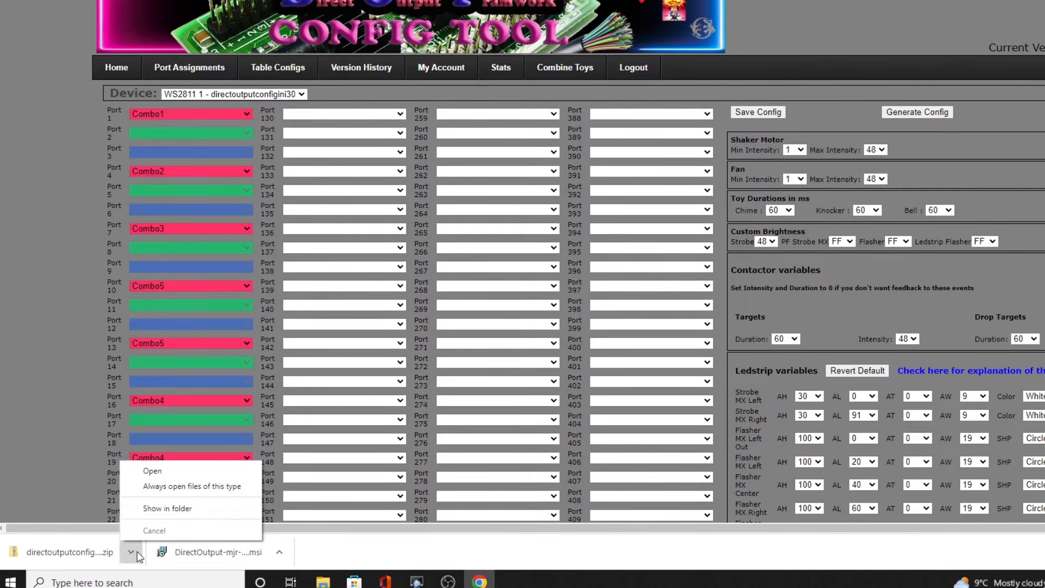
click(170, 514)
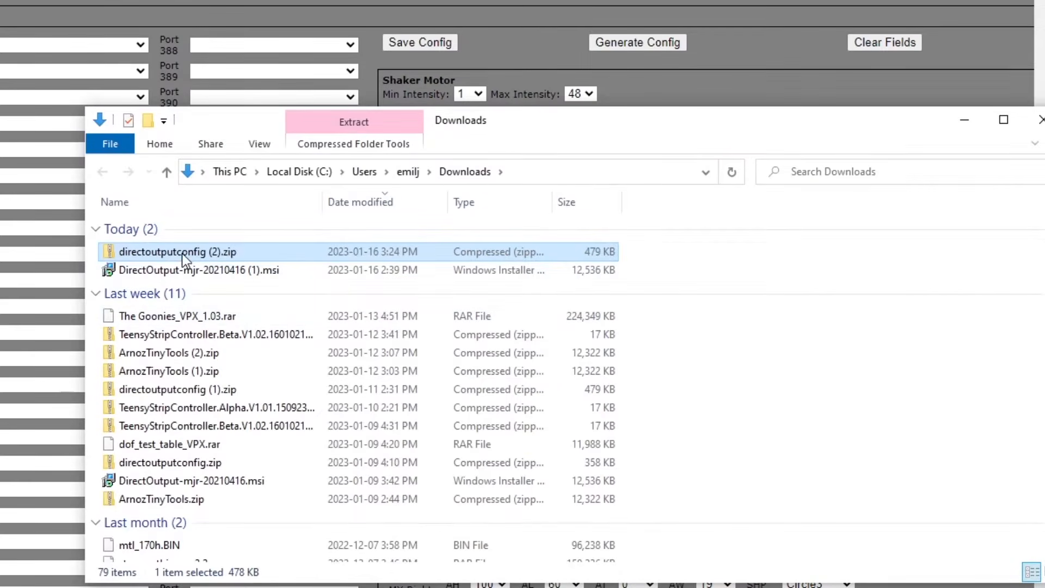
right_click(182, 252)
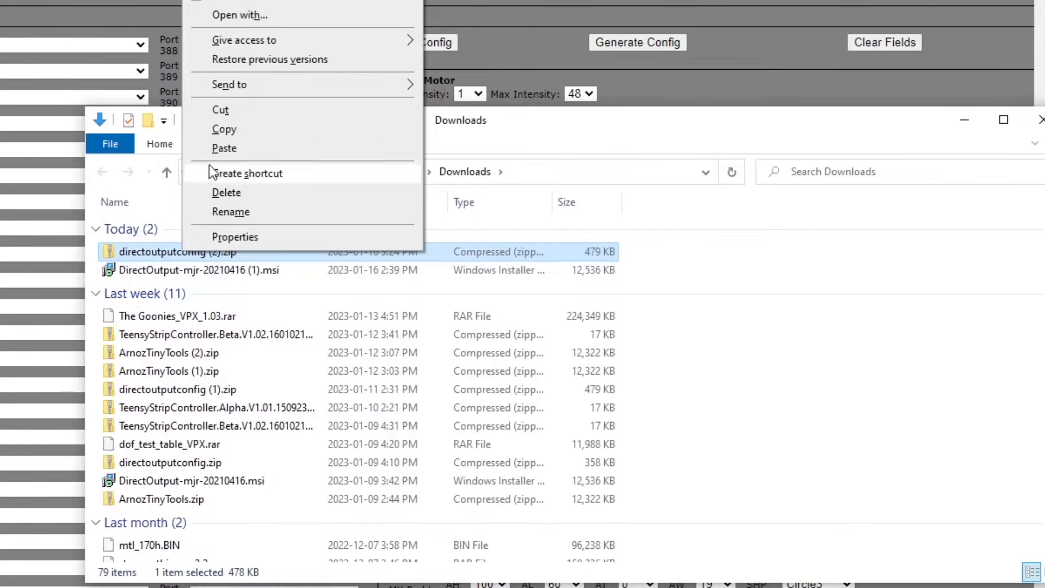
click(217, 131)
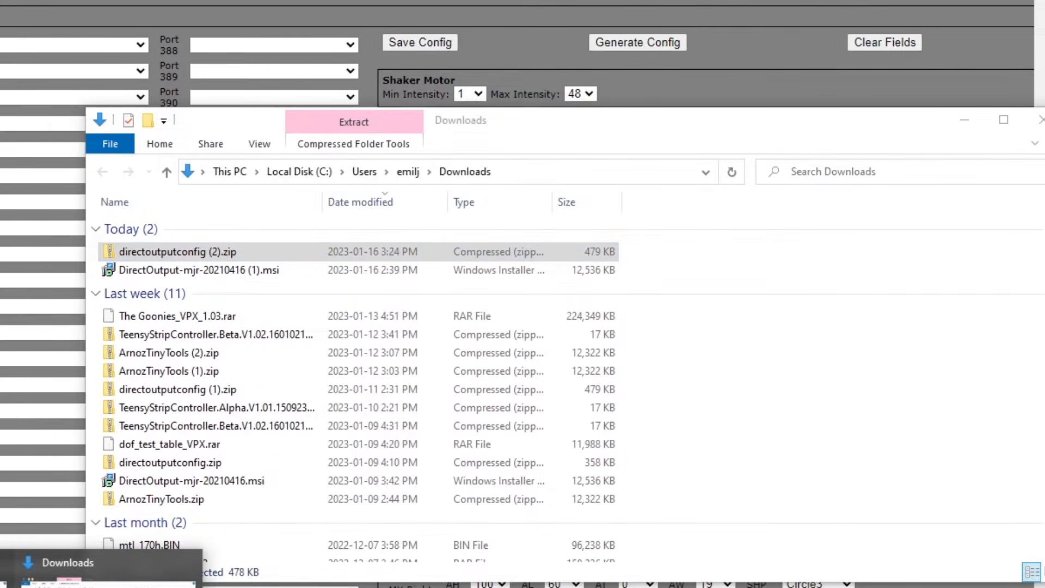
click(6, 582)
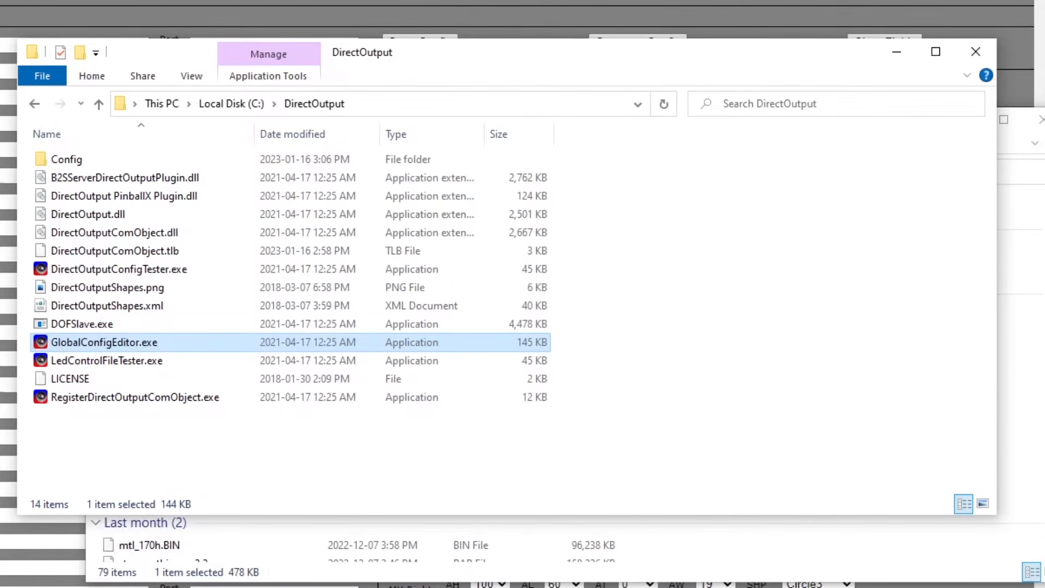
right_click(120, 437)
click(145, 308)
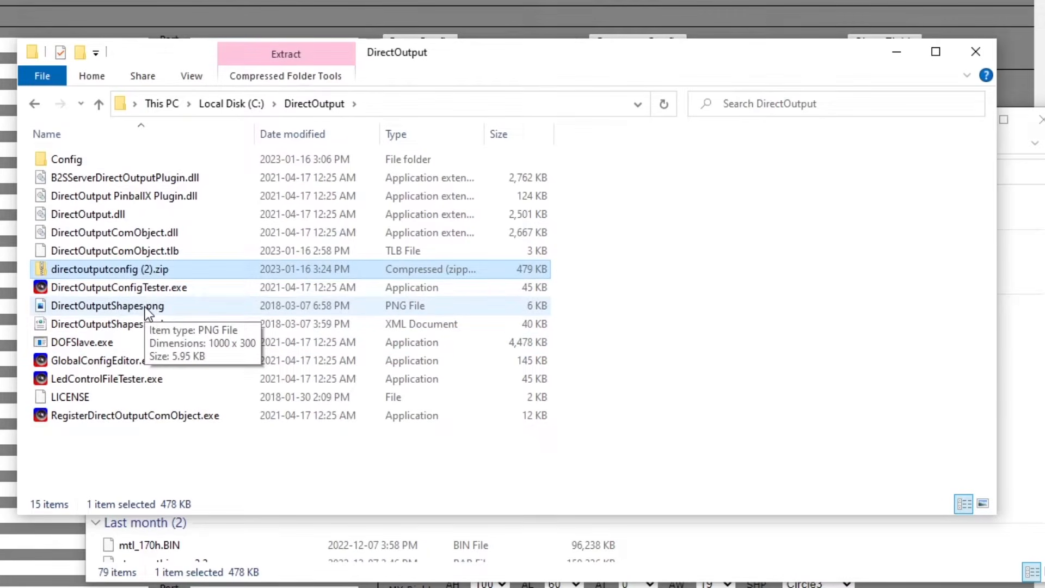
Extract directoutputconfig (2).zip directly into C:\DirectOutput with 7-Zip, replacing all existing files.
right_click(134, 270)
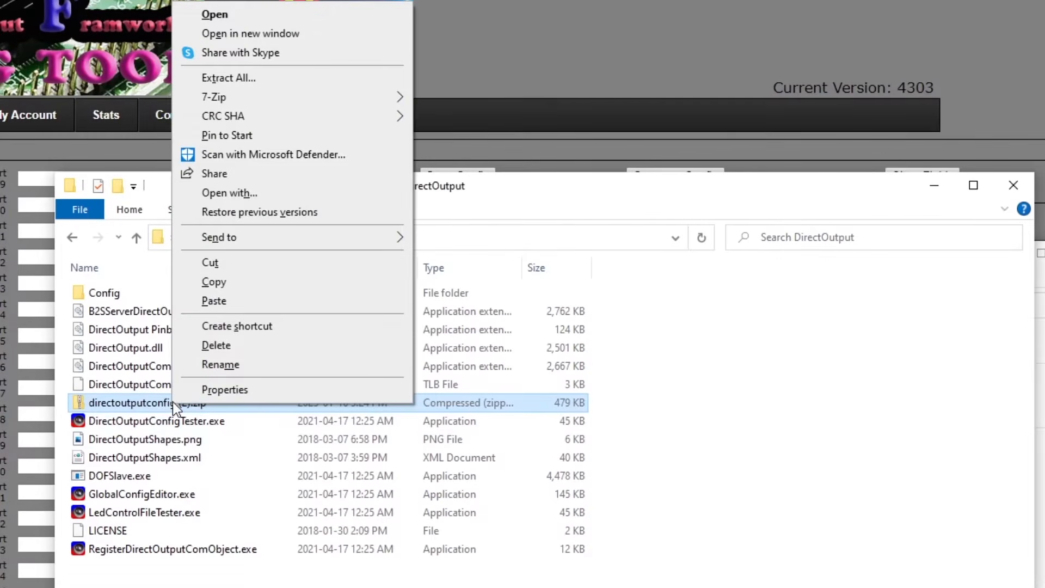
mouse_move(321, 99)
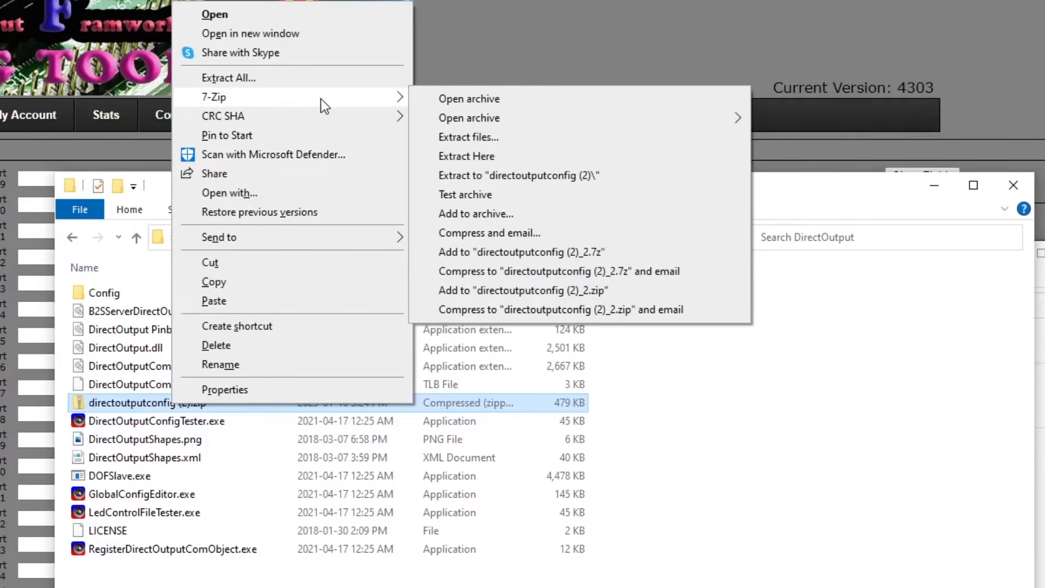
click(479, 156)
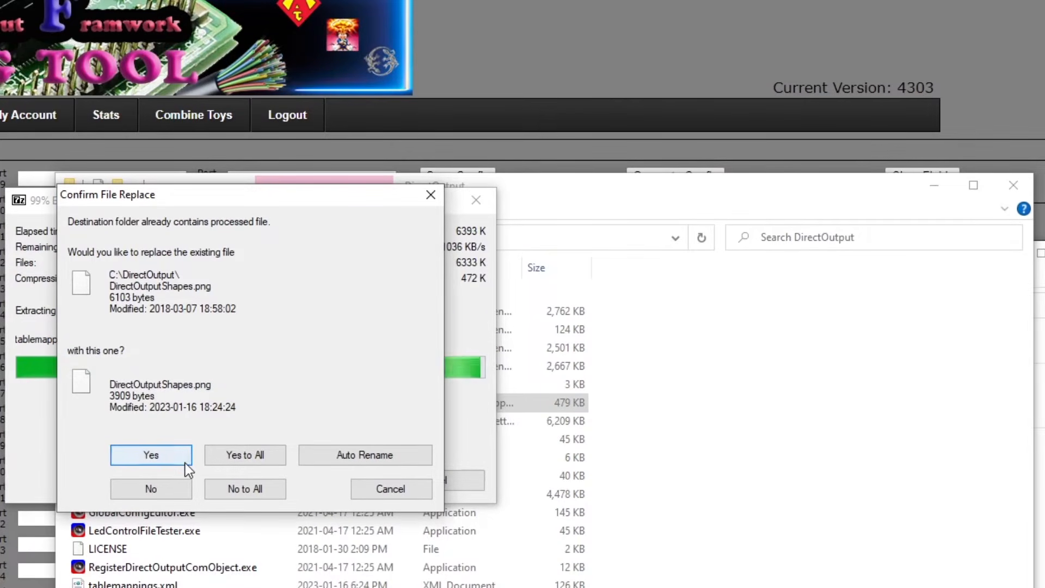
click(222, 455)
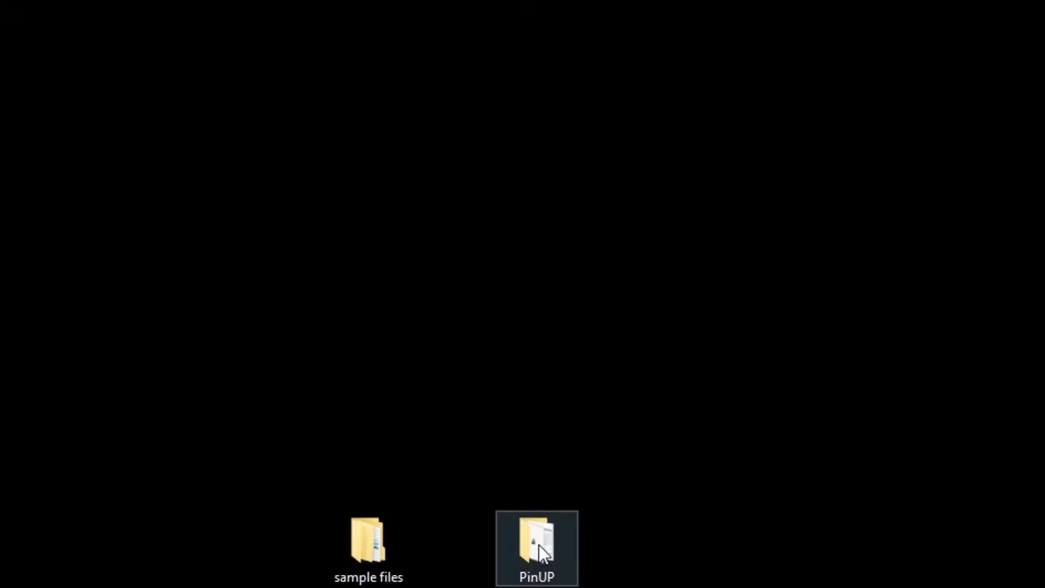
Switch to PinUP Popper Setup by launching PinUP Popper Config from the PinUP folder on the desktop.
double_click(538, 545)
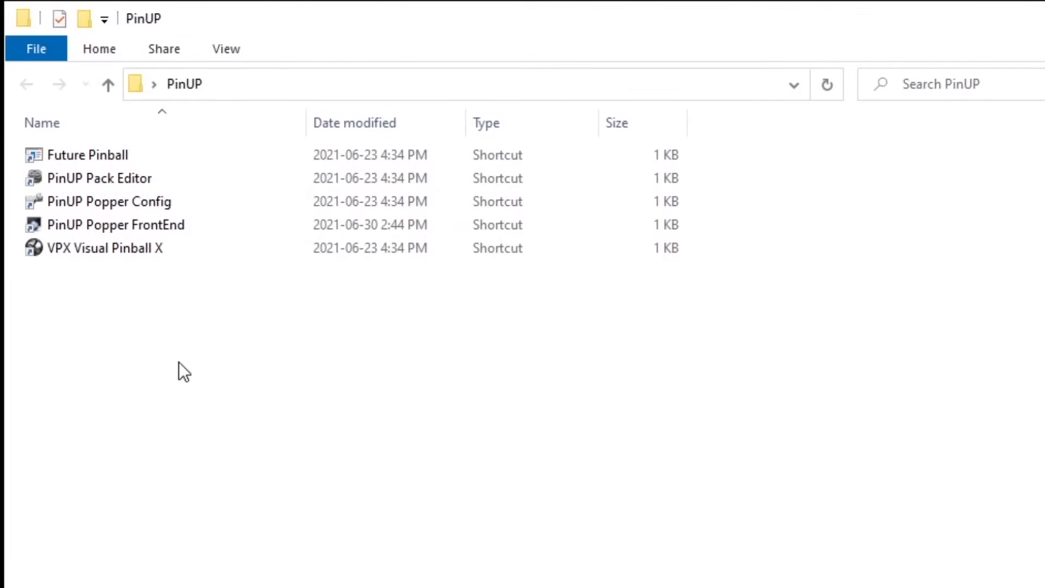
click(131, 202)
double_click(132, 201)
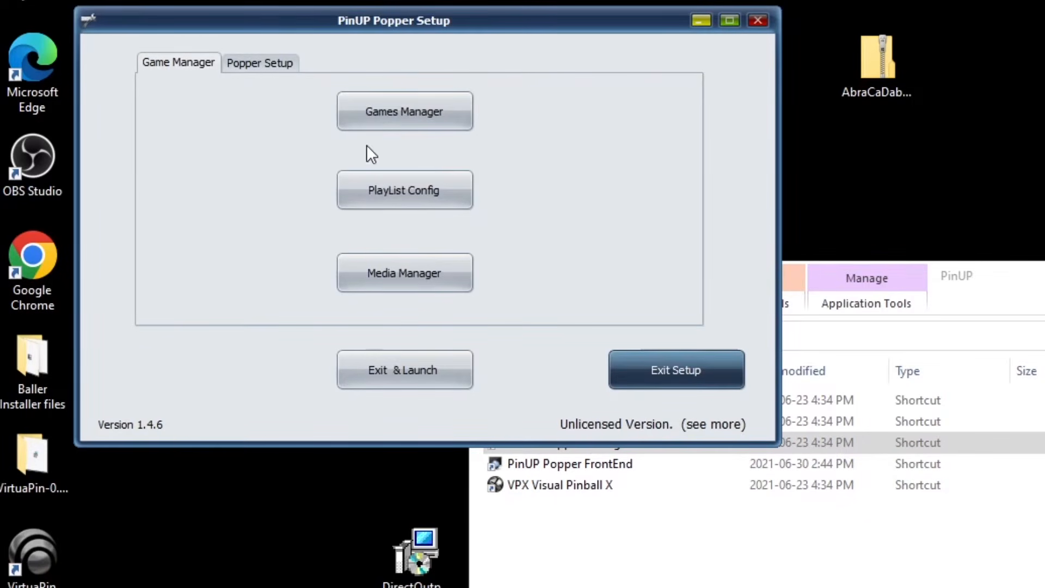
Open the script settings in Popper's GlobalConfig and highlight the DelayReturn custom option.
click(267, 63)
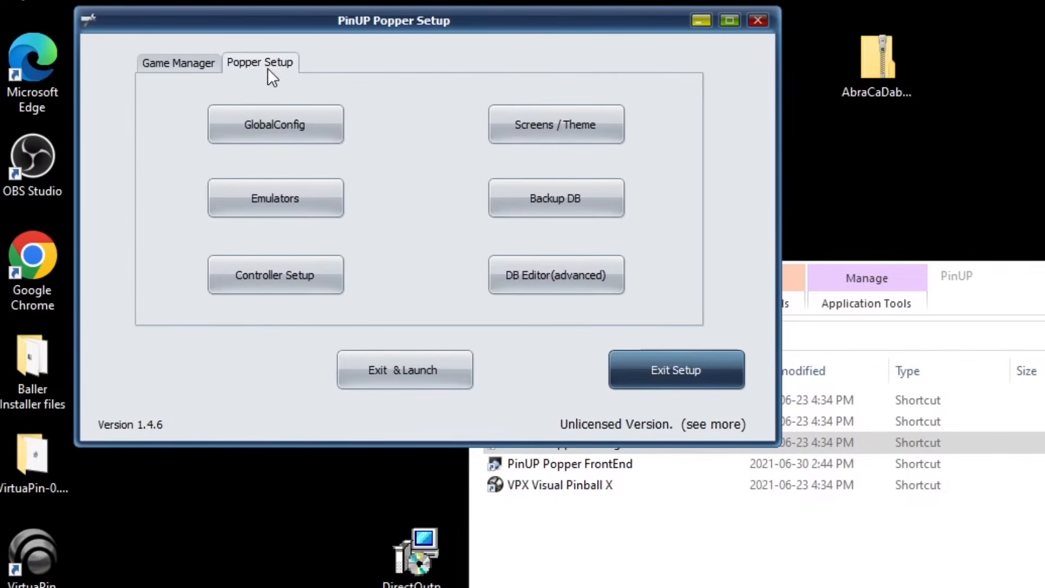
click(293, 123)
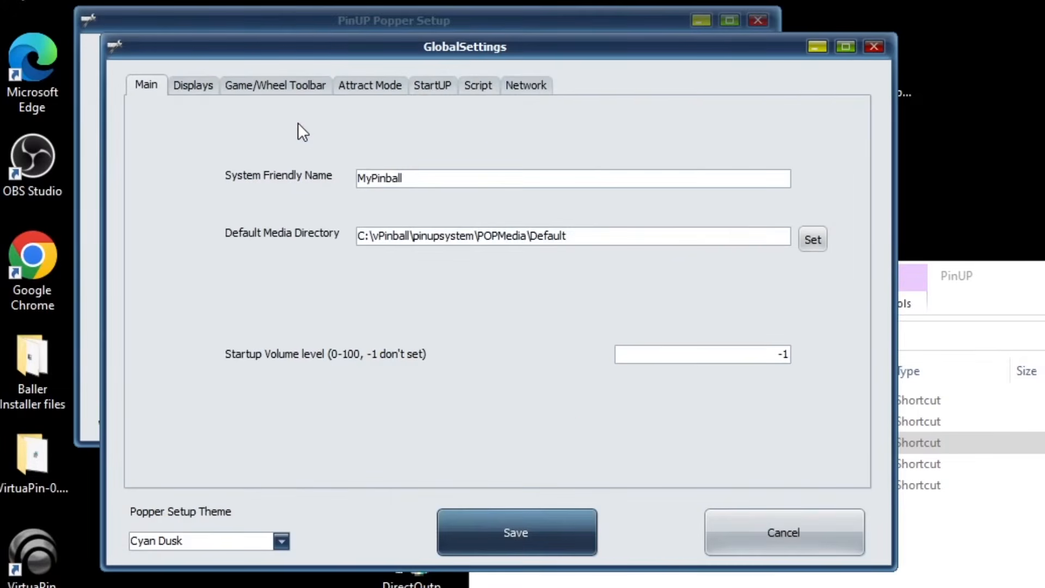
click(481, 86)
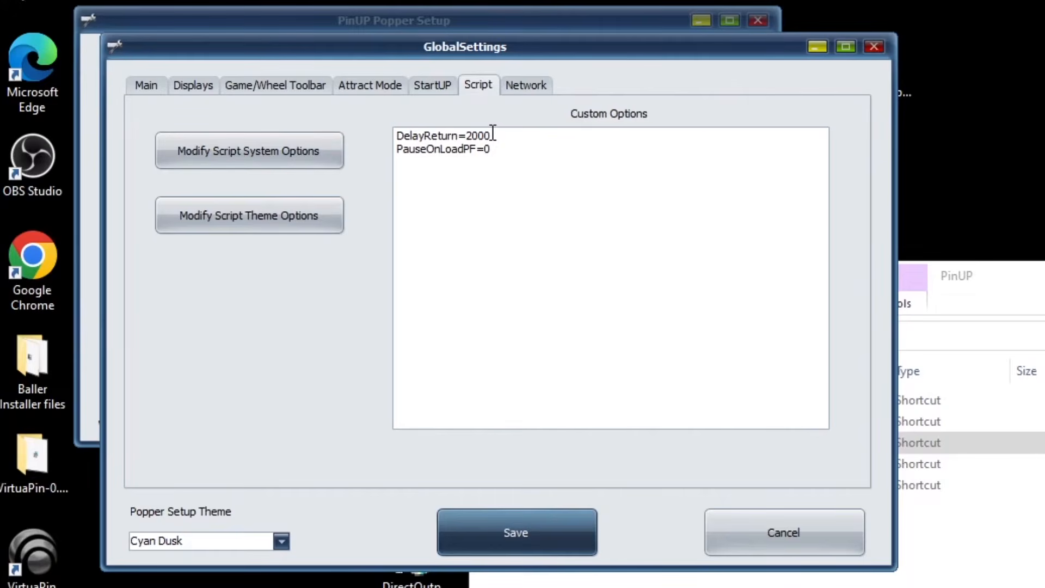
drag(492, 133, 396, 140)
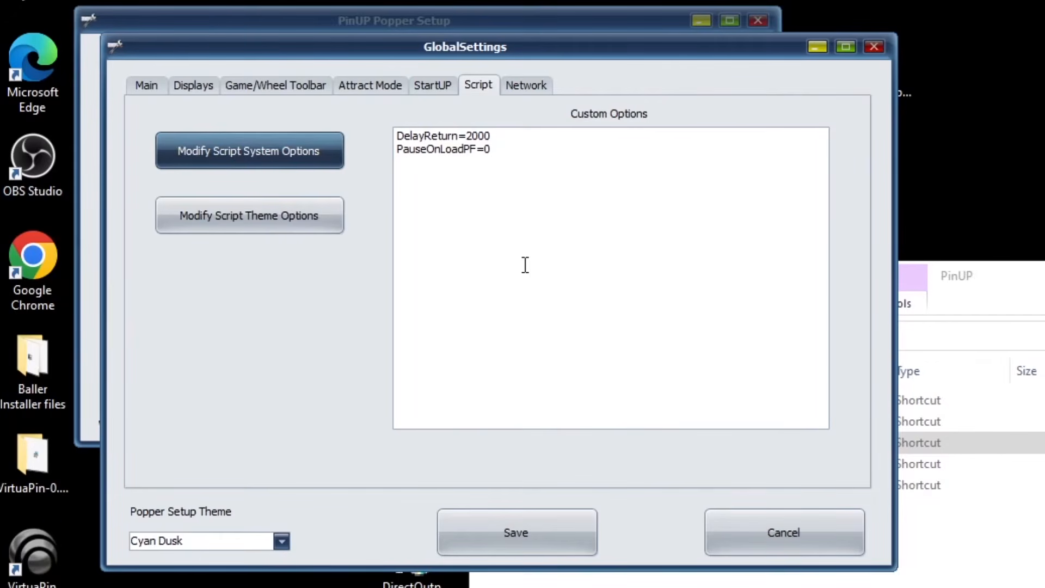
Open the script system options, check that useDOF is set to true, save PUPMenuScriptSysOptions.txt and close it.
click(244, 149)
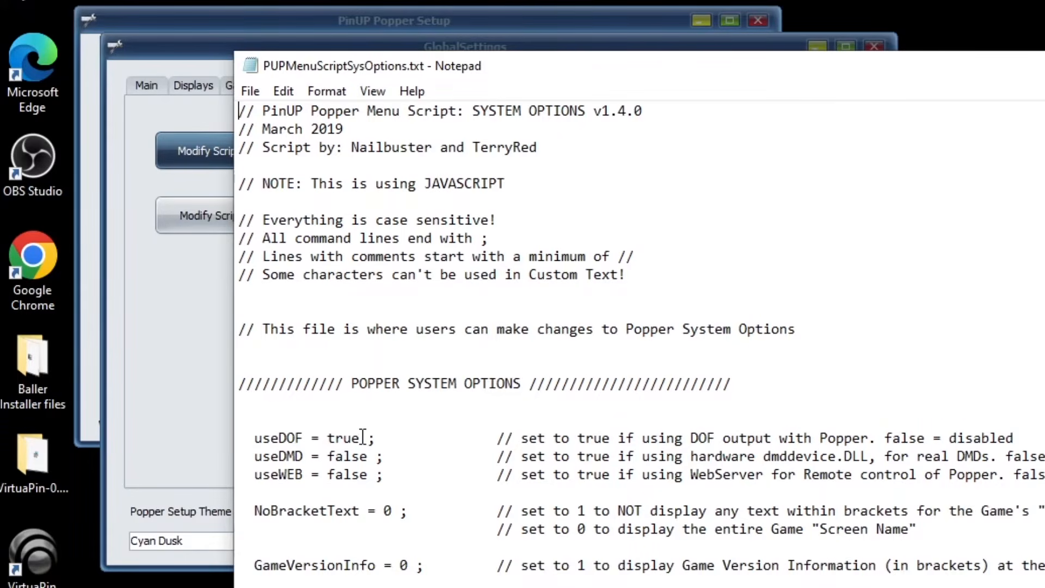
drag(360, 437, 328, 438)
click(252, 92)
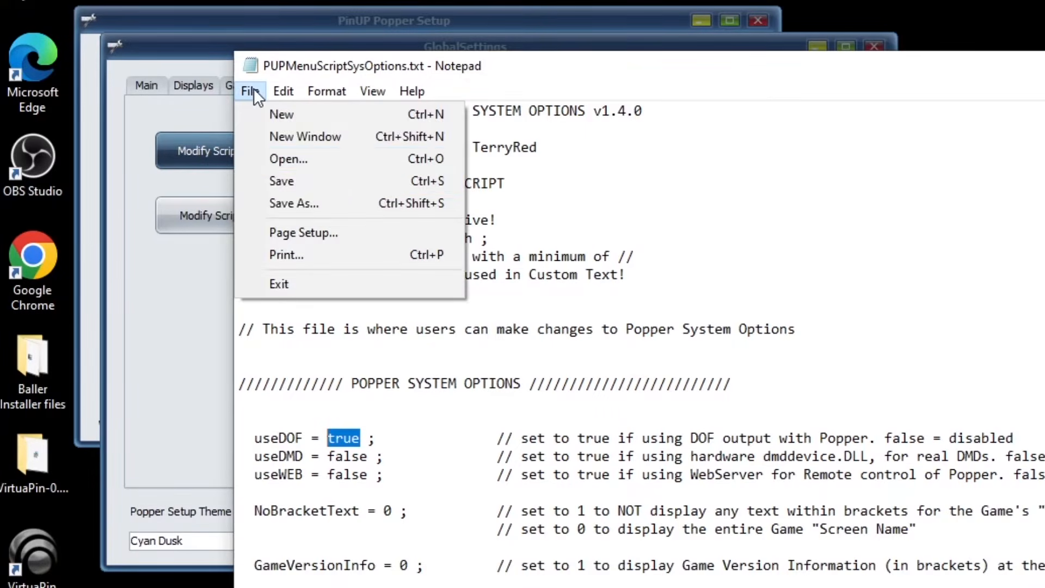
click(263, 174)
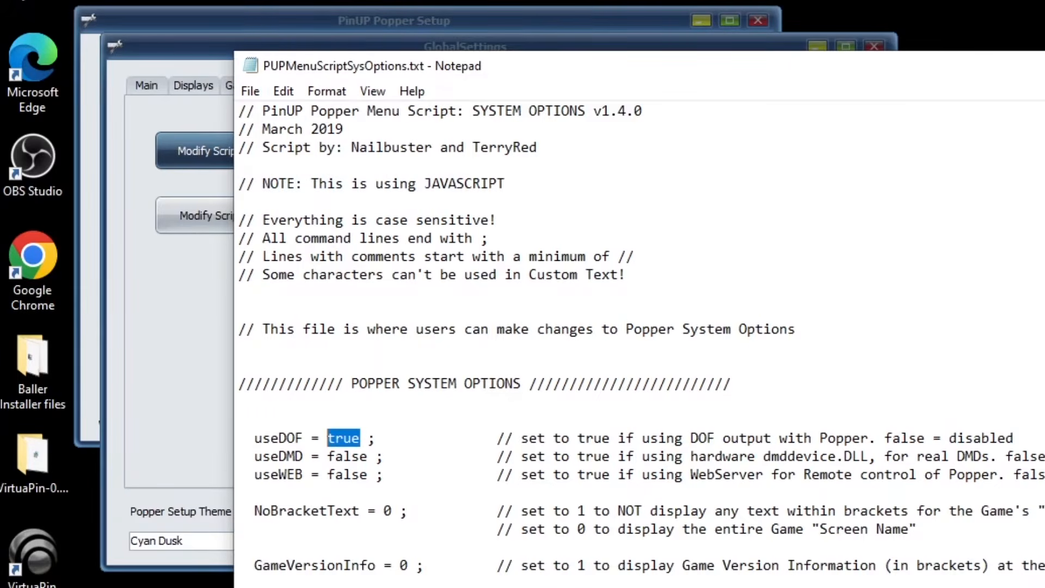
key(alt+F4)
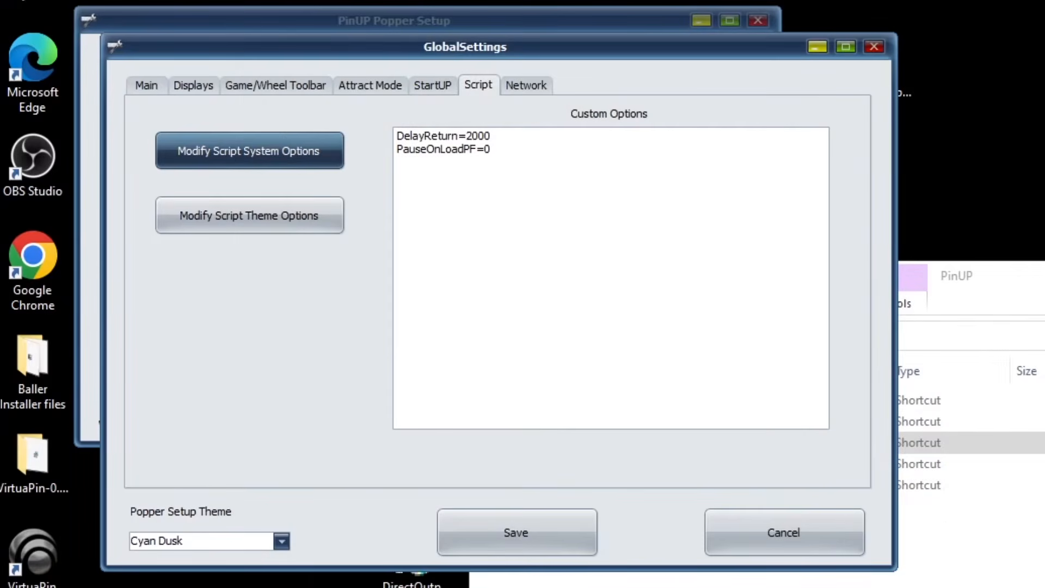
Close GlobalSettings, PinUP Popper Setup and the PinUP folder to return to the desktop.
click(873, 47)
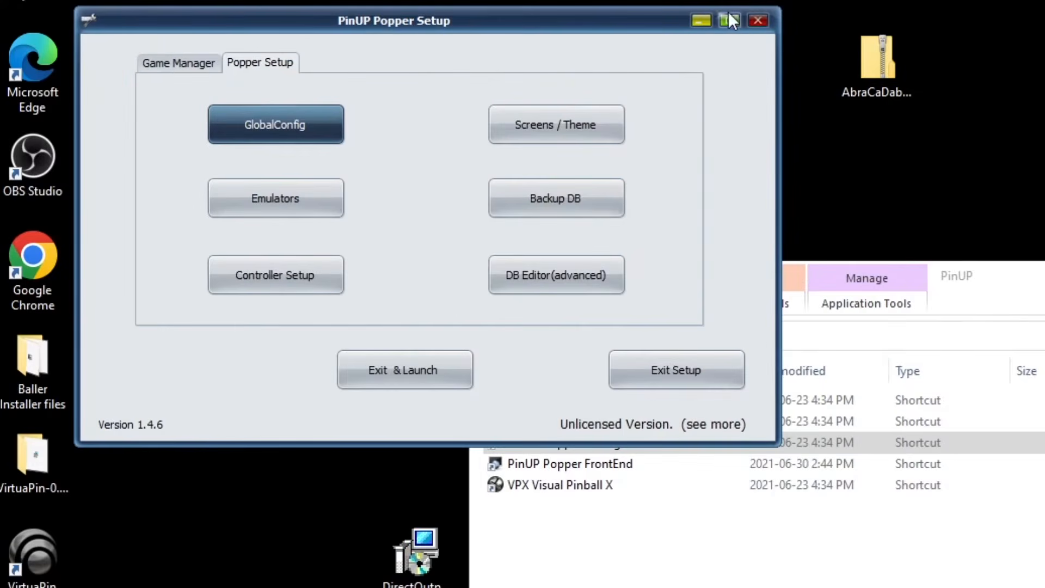
click(757, 19)
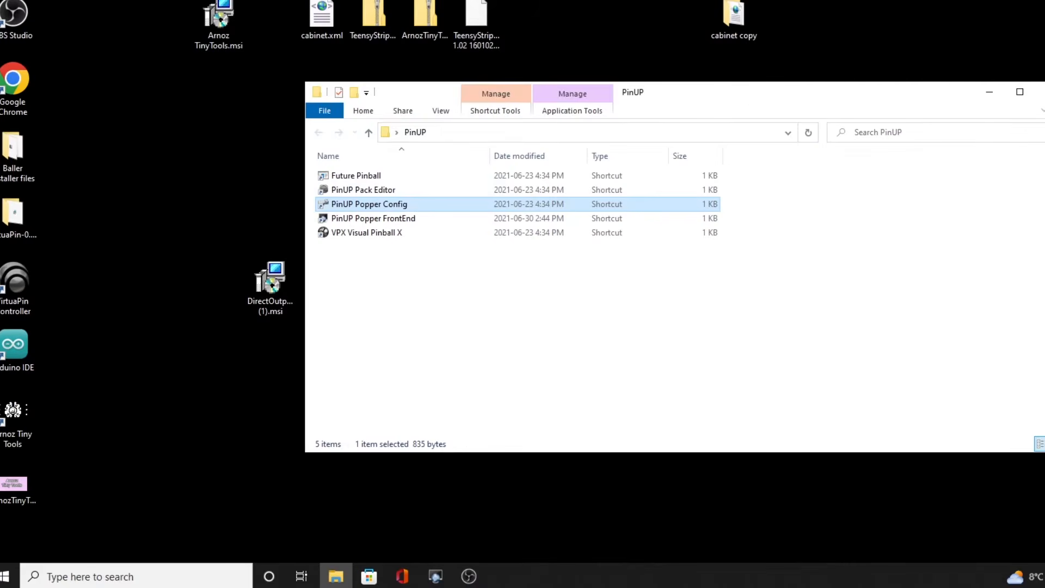
click(1040, 92)
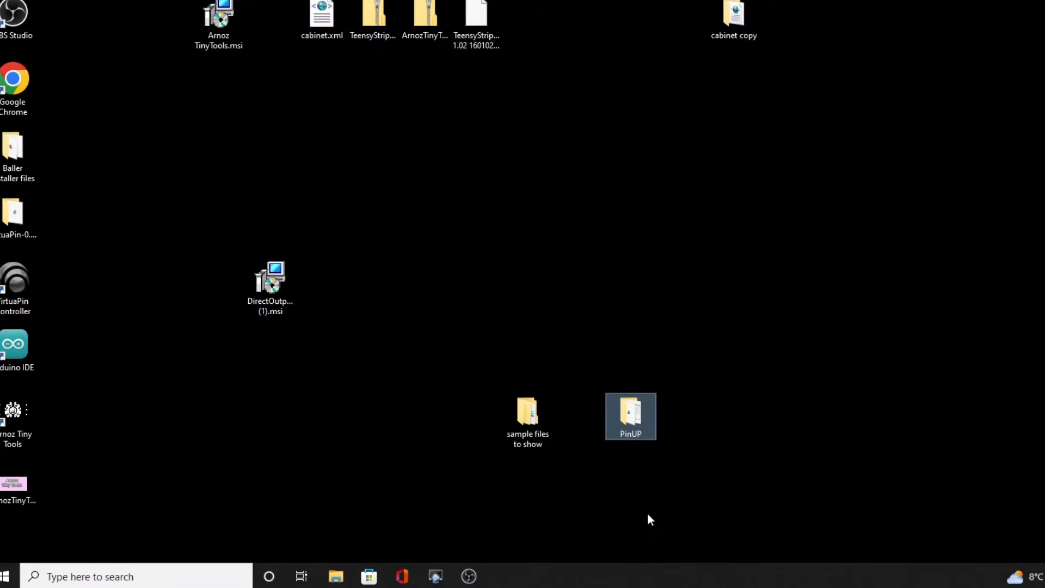